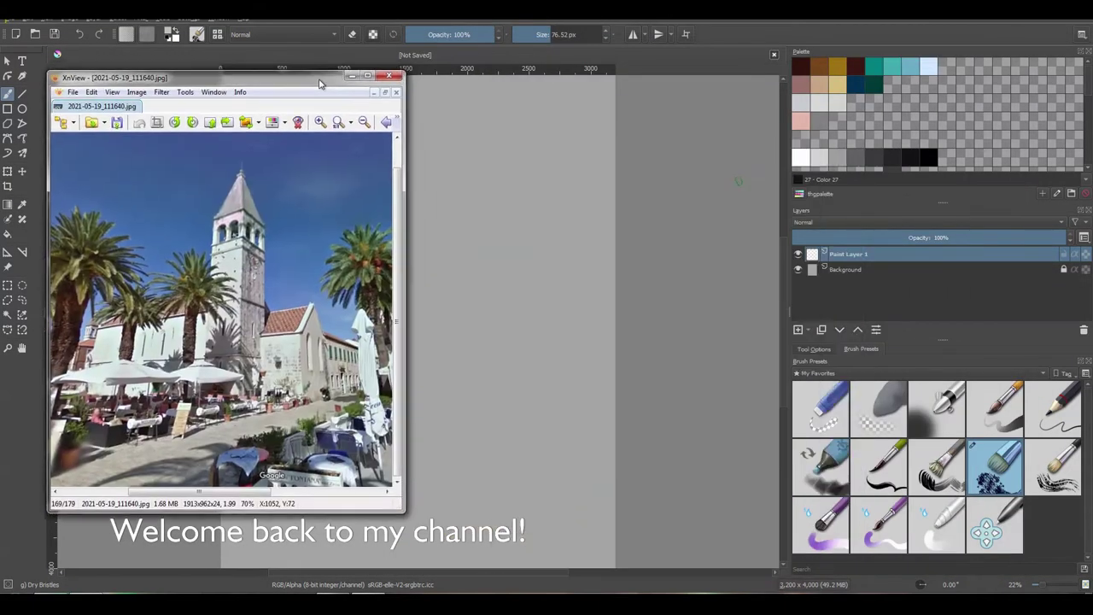
Enlarge, zoom and narrow the XnView reference photo window, moving it down and left
left_click_drag(417, 115, 442, 76)
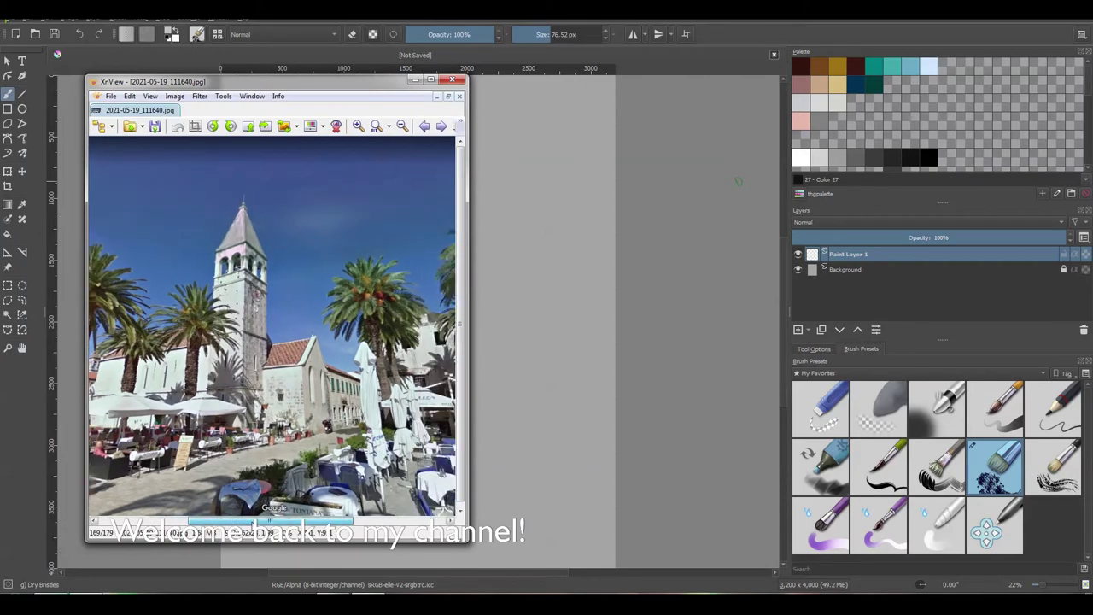
left_click_drag(339, 93, 337, 94)
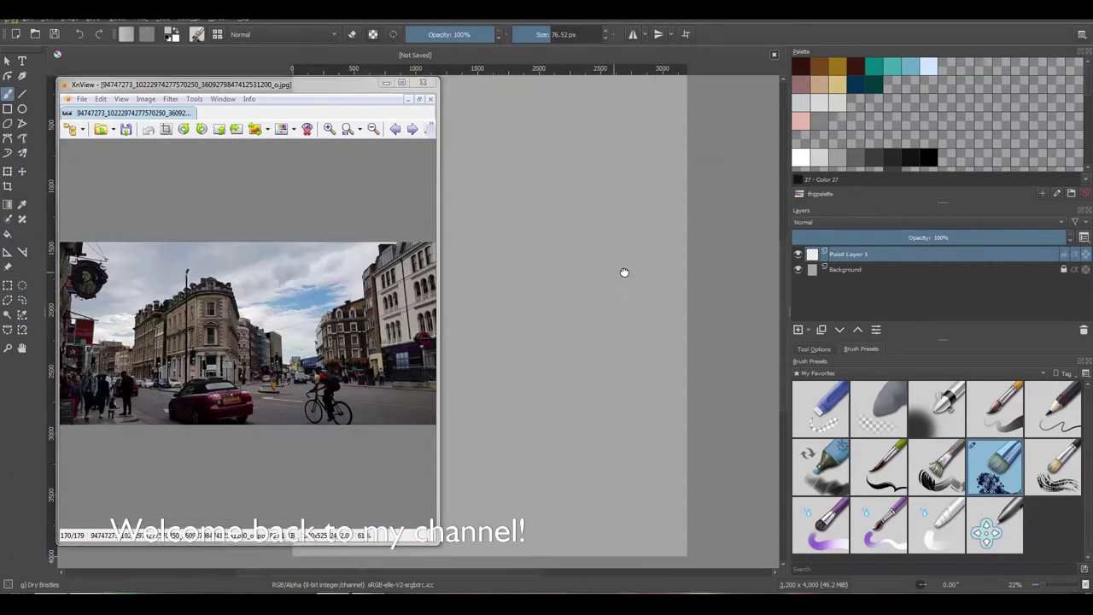
left_click(329, 128)
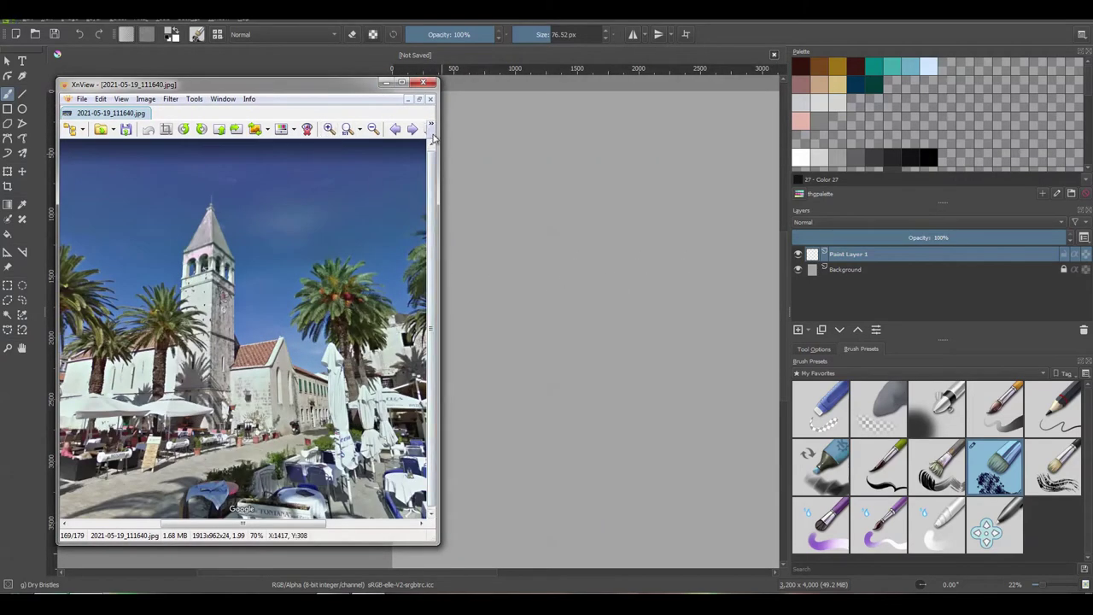
left_click_drag(440, 128, 386, 128)
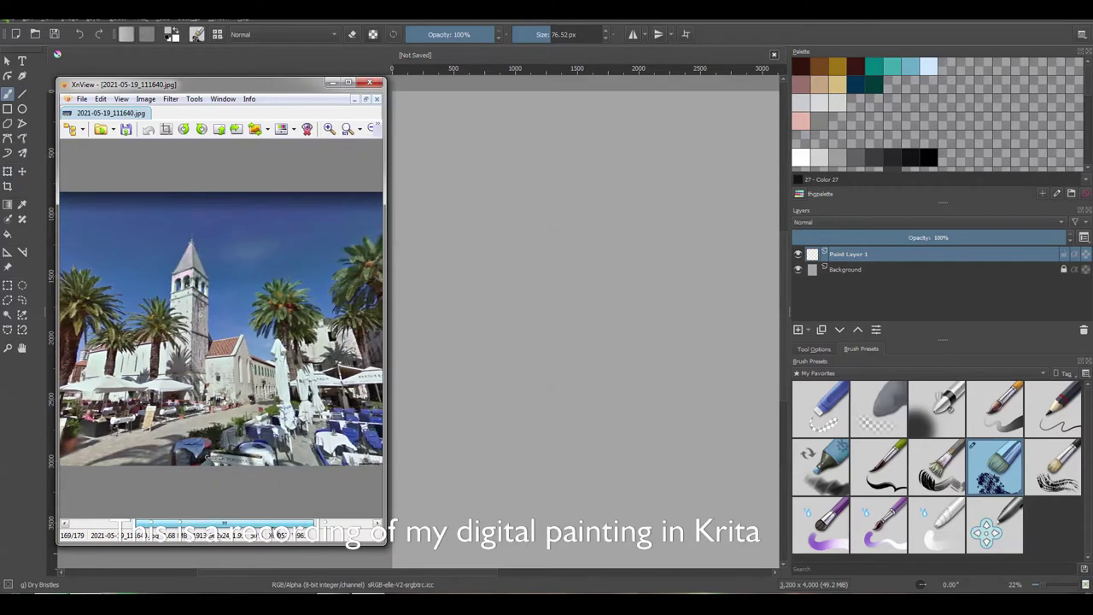
left_click_drag(214, 83, 200, 114)
Hide the rulers around the canvas and give the canvas more room on screen
left_click(60, 17)
left_click(71, 126)
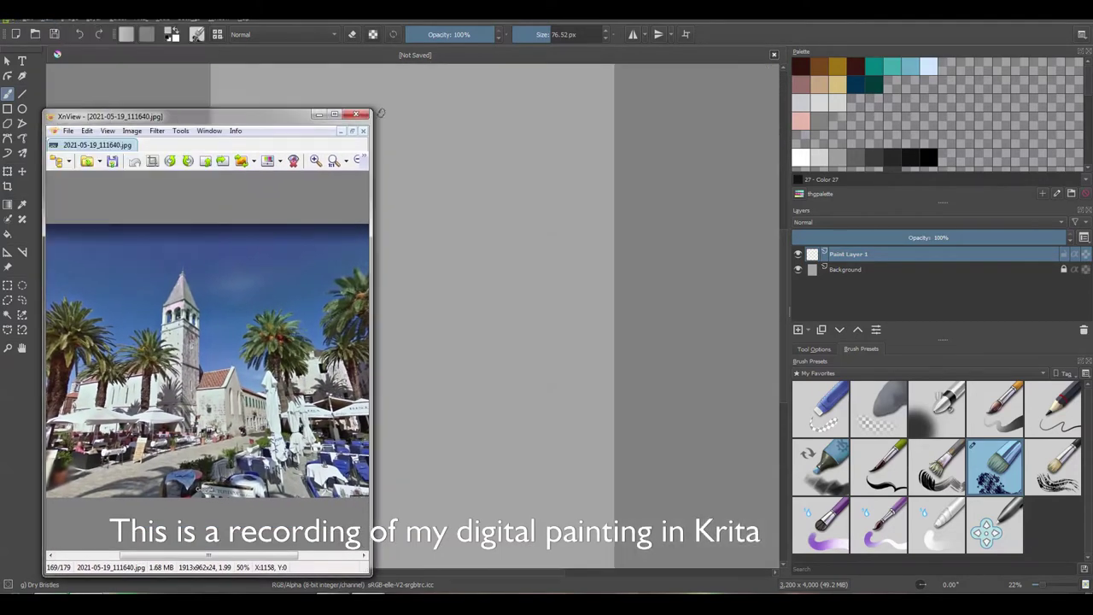
left_click_drag(788, 290, 874, 301)
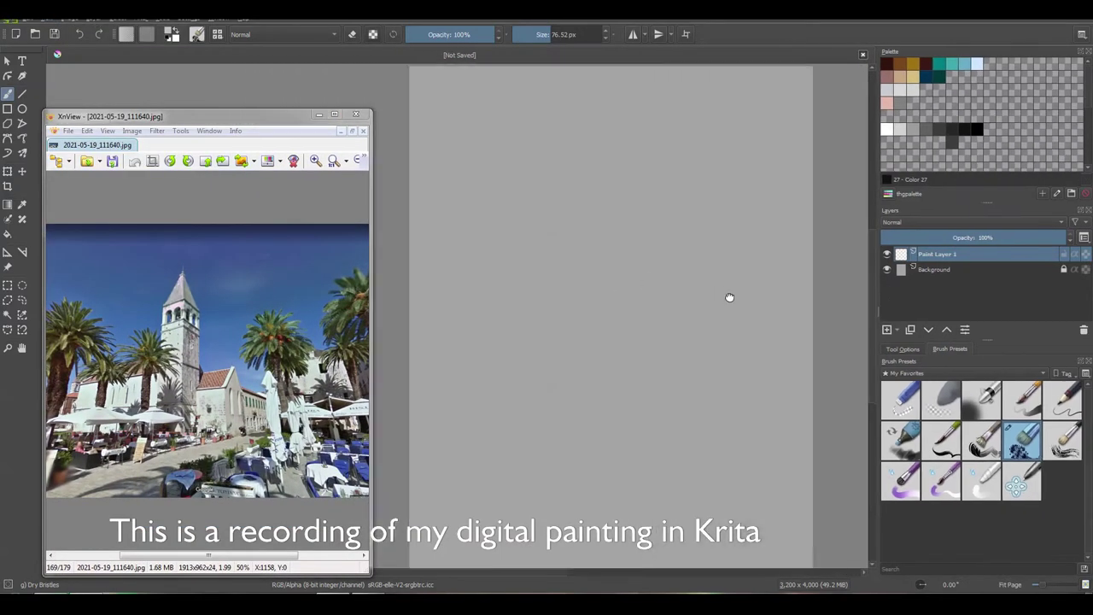
Resize the canvas to 4000 x 4000 and pick white as the painting colour
left_click(72, 17)
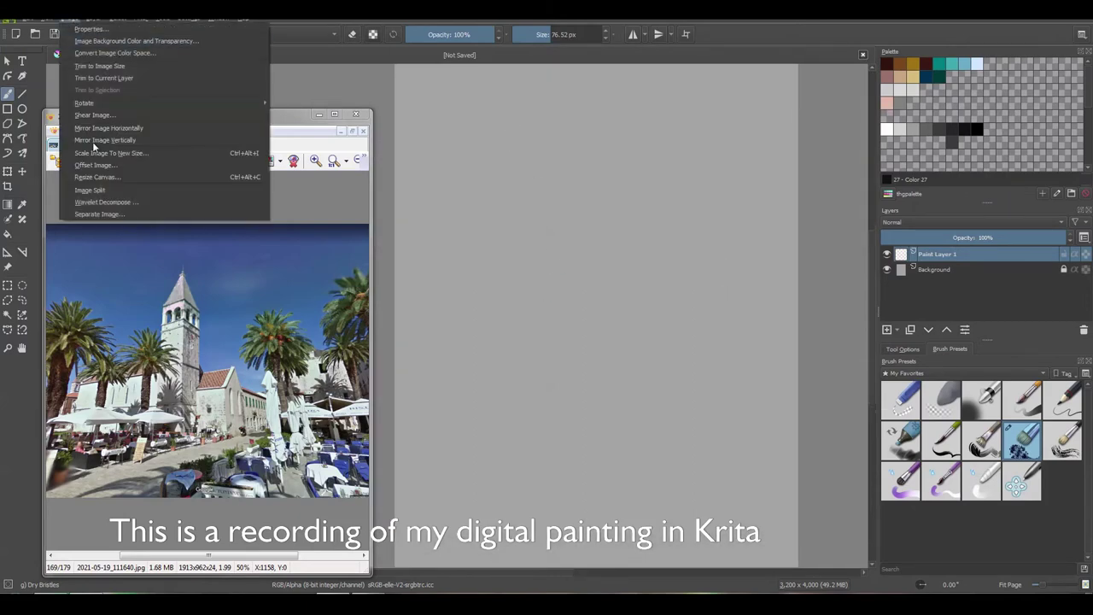
left_click(103, 176)
type("000")
key("Return")
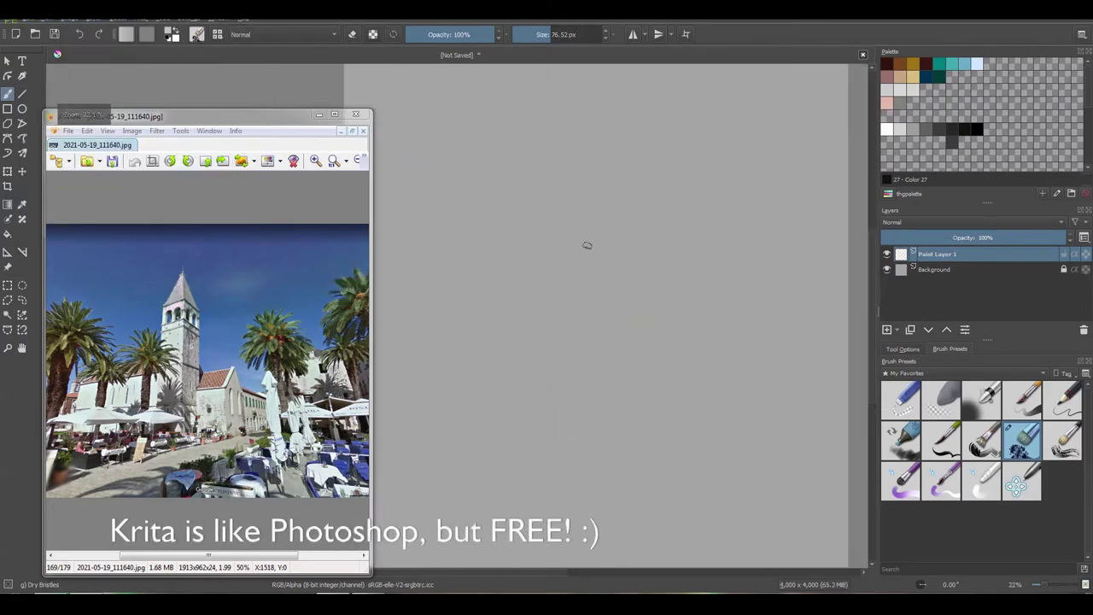
left_click(952, 130)
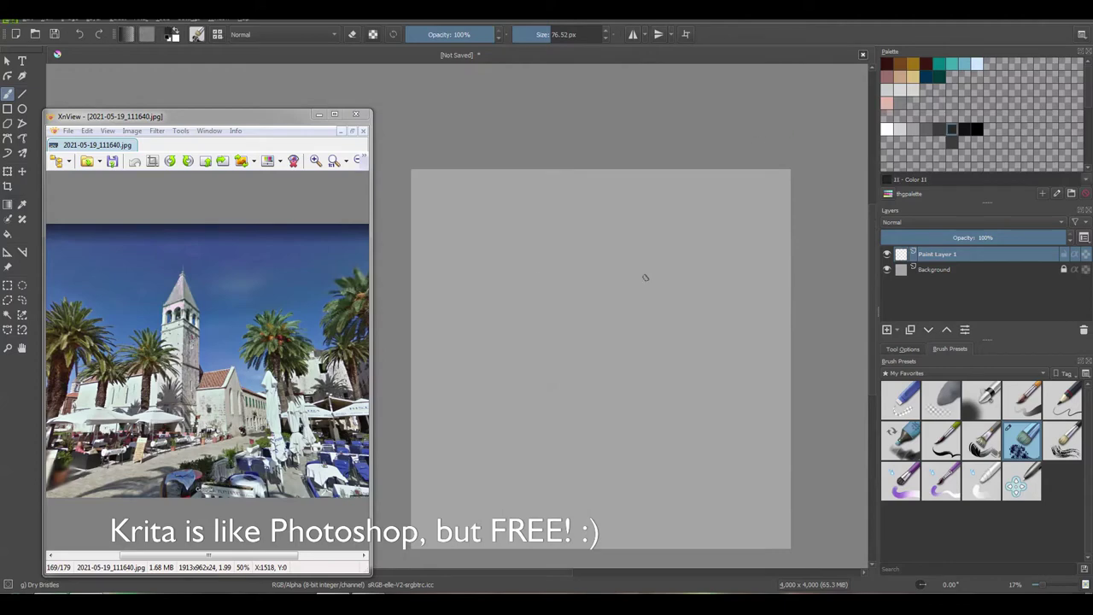
left_click(900, 128)
Block in the white bell tower, the church beside it and a small building
mouse_move(551, 296)
left_mouse_down()
mouse_move(550, 398)
mouse_move(535, 368)
left_mouse_up()
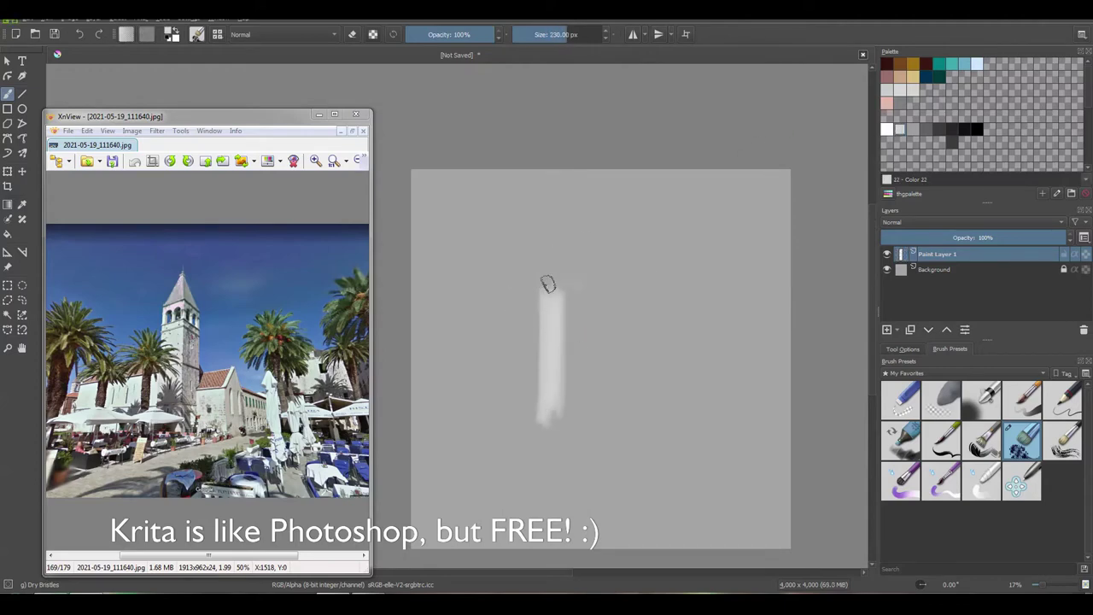
left_click_drag(549, 285, 556, 347)
mouse_move(476, 379)
left_mouse_down()
mouse_move(539, 366)
mouse_move(490, 383)
mouse_move(494, 425)
mouse_move(541, 349)
left_mouse_up()
mouse_move(598, 384)
left_mouse_down()
mouse_move(600, 418)
mouse_move(618, 435)
mouse_move(670, 373)
mouse_move(751, 395)
mouse_move(756, 440)
left_mouse_up()
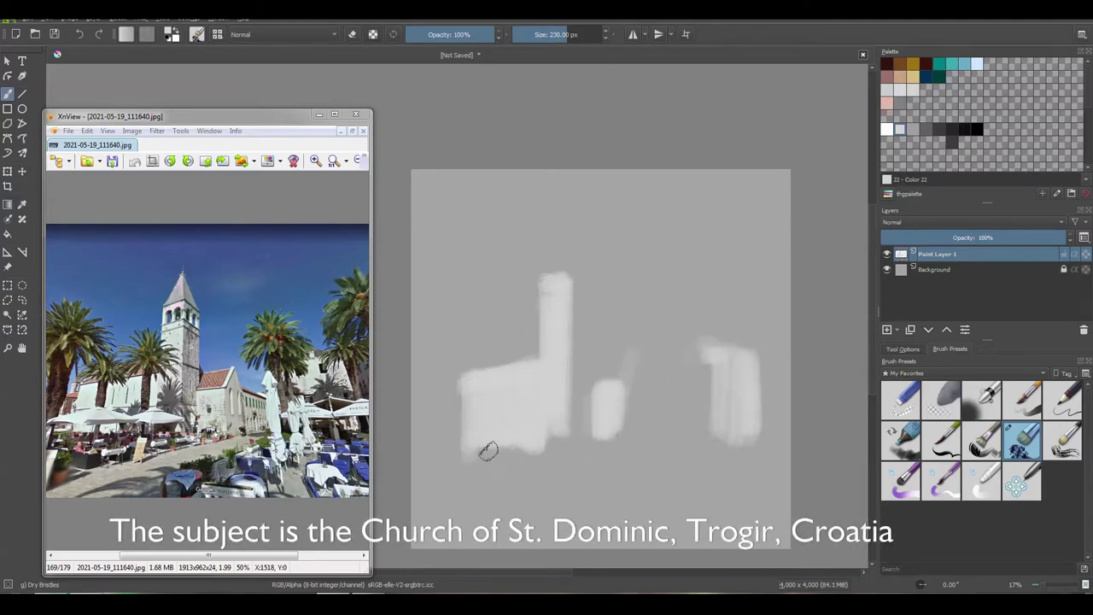
Add roof lines left of the tower, a pointed spire, and darker bands on the lower church
left_click_drag(483, 342, 536, 327)
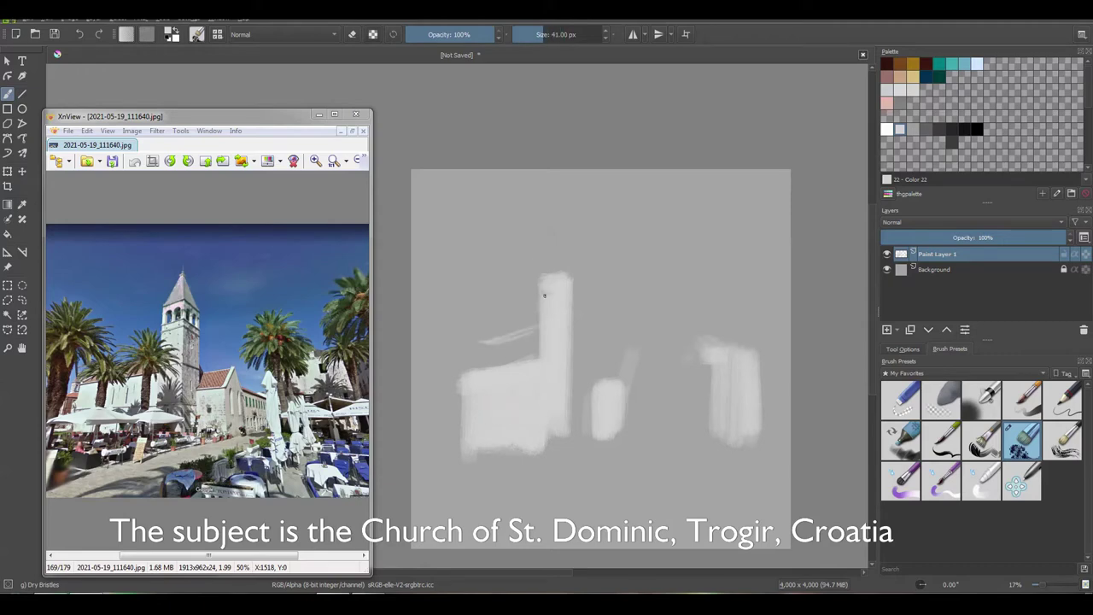
mouse_move(542, 268)
left_mouse_down()
mouse_move(562, 221)
mouse_move(586, 311)
left_mouse_up()
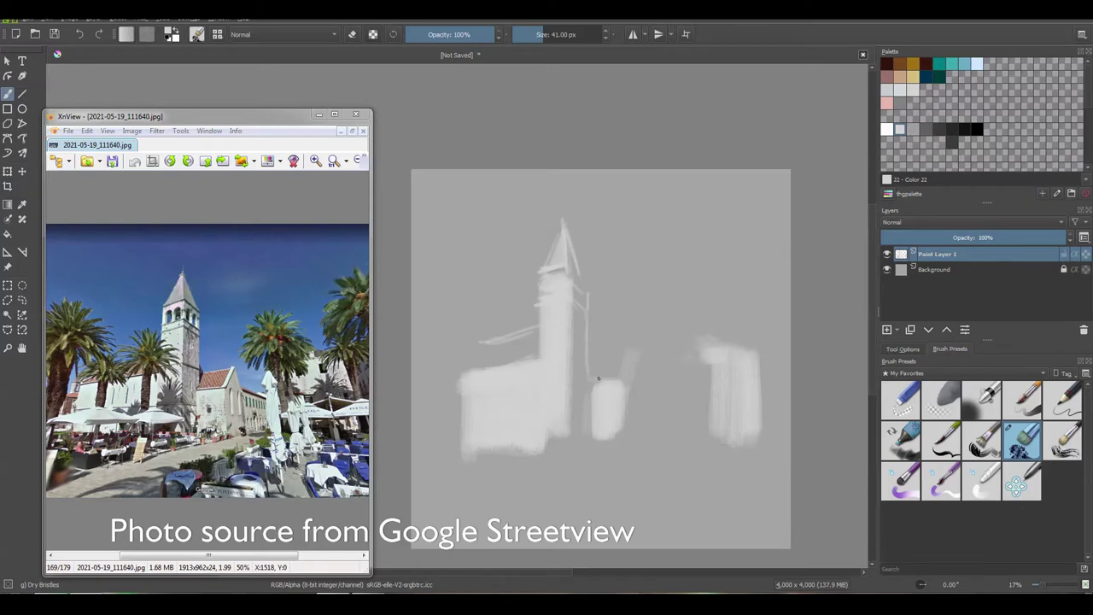
left_click_drag(492, 342, 540, 334)
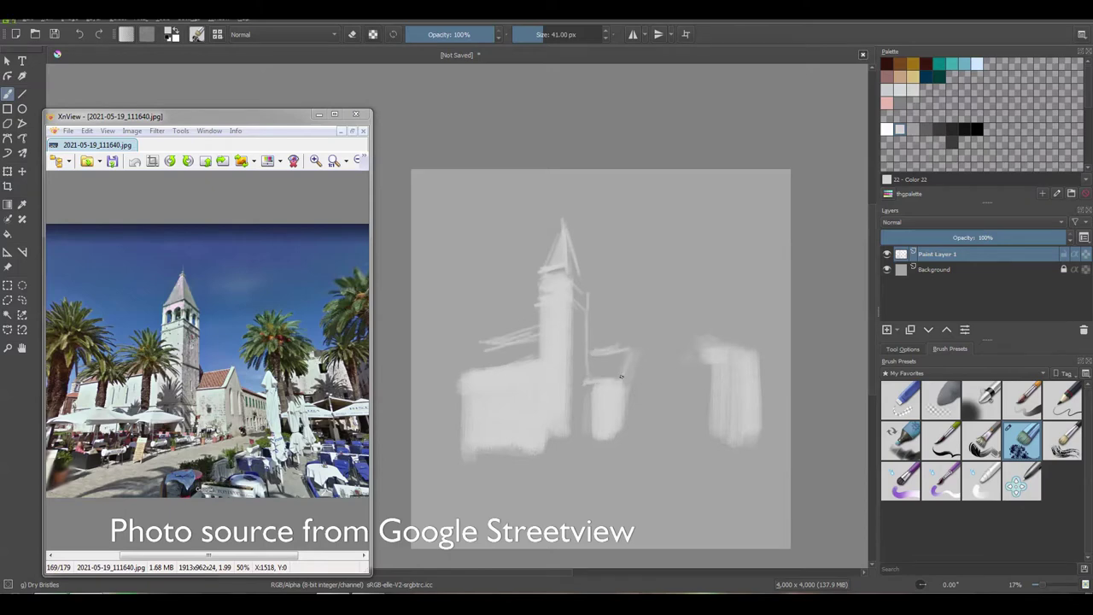
left_click_drag(618, 441, 605, 444)
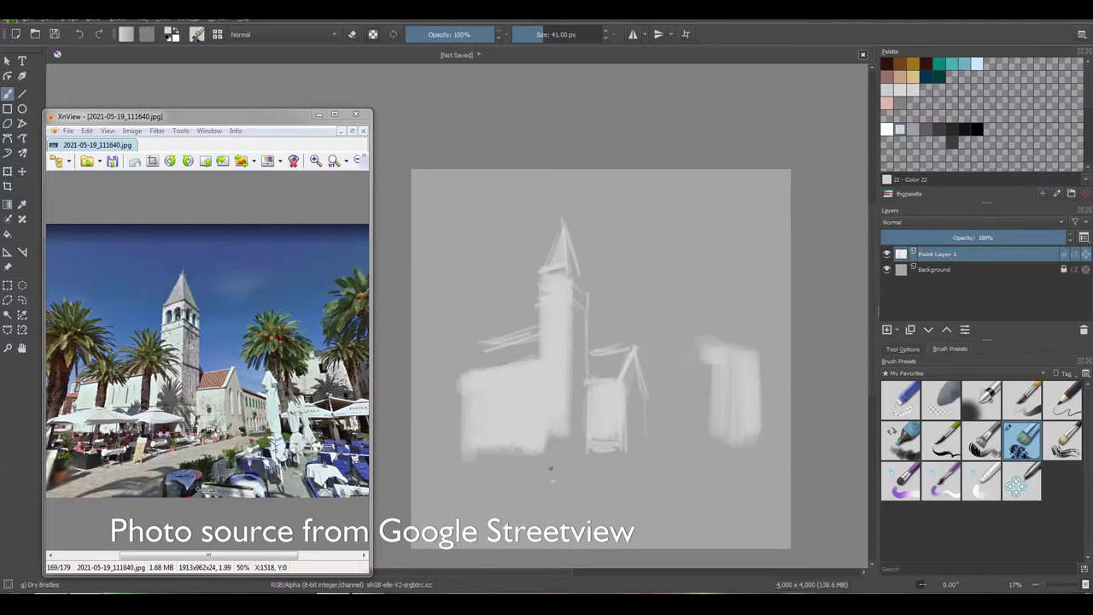
left_click_drag(566, 423, 466, 427)
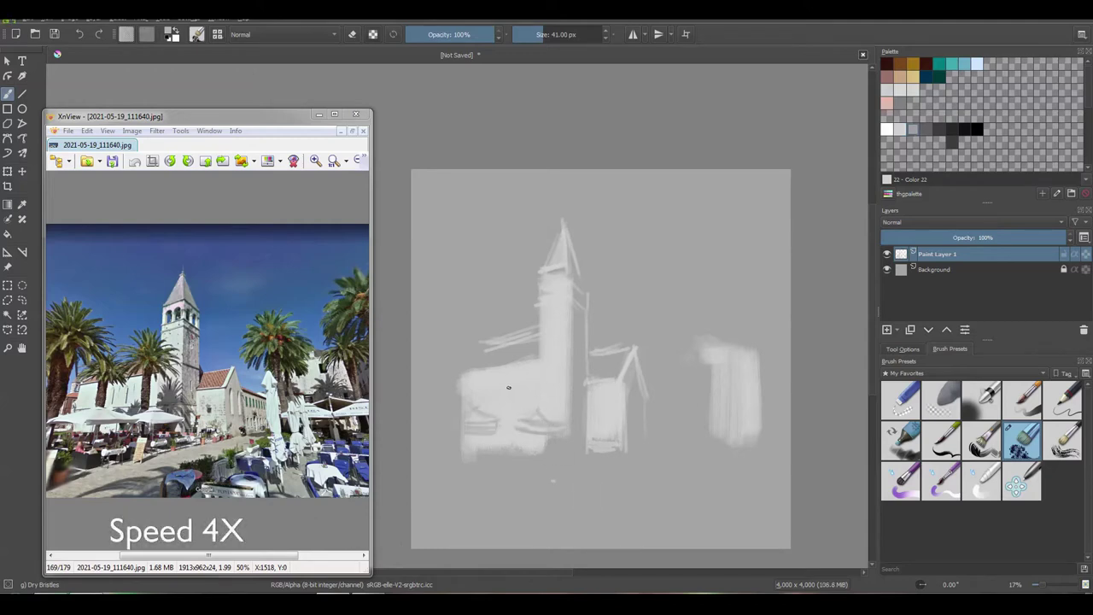
Paint dark grey palm fronds and a palm trunk near the church and at left
left_click_drag(515, 364, 521, 420)
left_click(925, 130)
mouse_move(512, 344)
left_mouse_down()
mouse_move(518, 371)
mouse_move(485, 317)
mouse_move(547, 369)
left_mouse_up()
mouse_move(478, 344)
left_mouse_down()
mouse_move(442, 352)
mouse_move(472, 398)
left_mouse_up()
left_click_drag(451, 357, 433, 295)
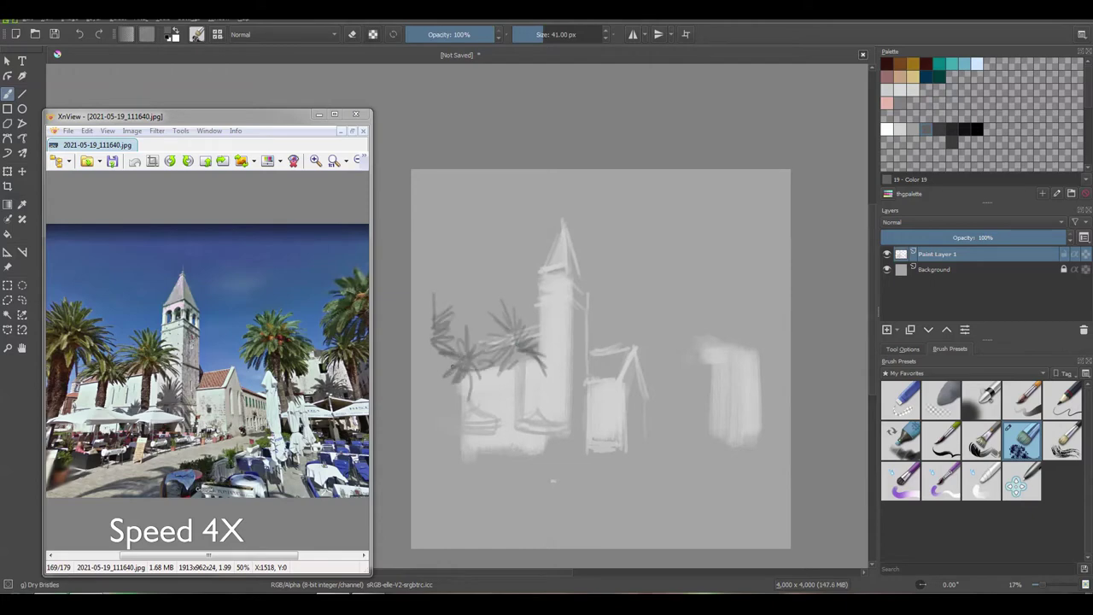
Sketch dark ground lines under the buildings, a tower band and the church roofline diagonal
left_click_drag(535, 437, 536, 465)
mouse_move(444, 455)
left_mouse_down()
mouse_move(545, 445)
mouse_move(511, 456)
left_mouse_up()
left_click_drag(449, 499, 642, 441)
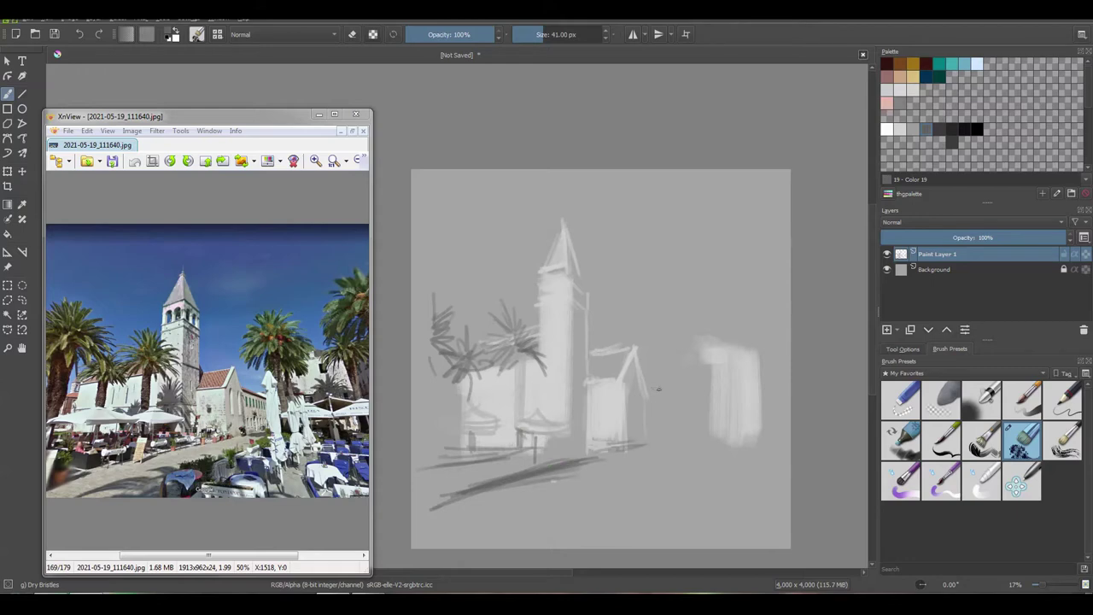
left_click_drag(543, 274, 565, 269)
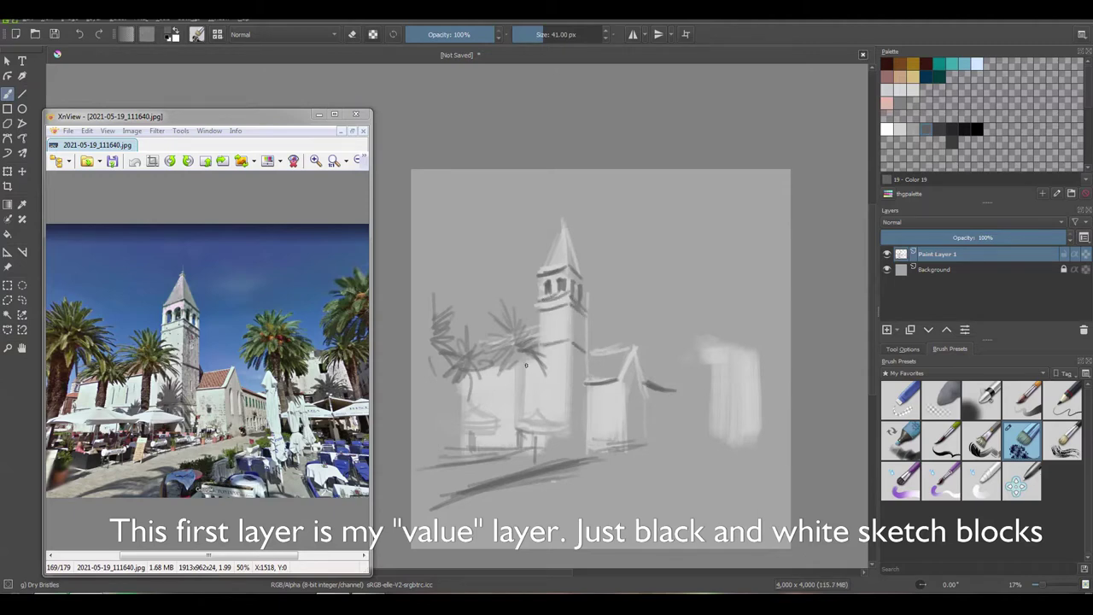
mouse_move(526, 366)
left_mouse_down()
mouse_move(494, 379)
mouse_move(578, 405)
left_mouse_up()
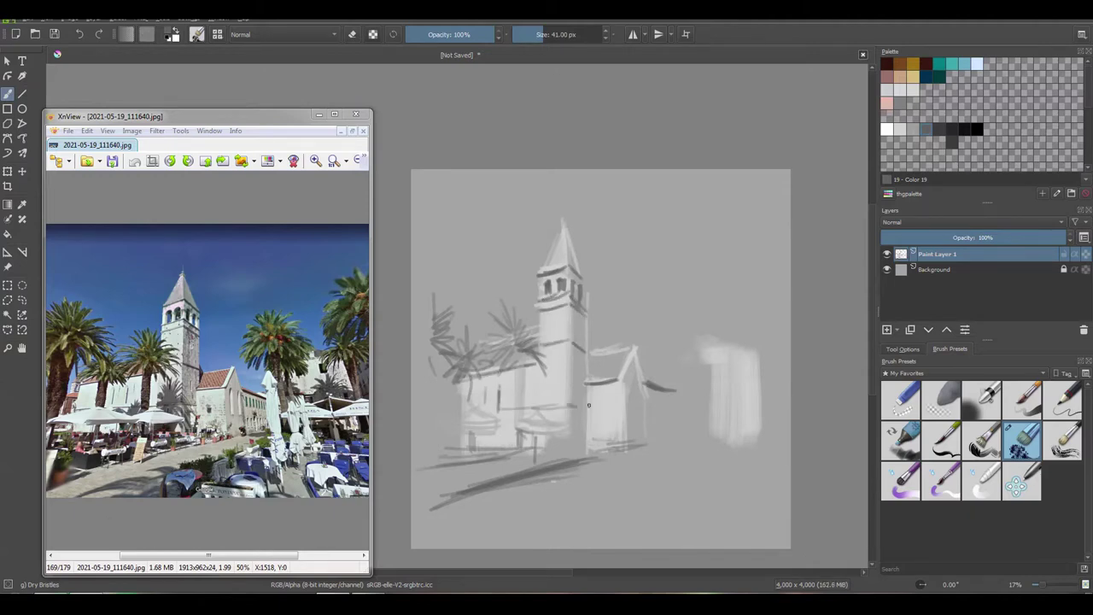
Paint a palm with crown and trunk right of the tower, plus ground shadows
left_click_drag(704, 342, 700, 435)
mouse_move(714, 320)
left_mouse_down()
mouse_move(713, 436)
mouse_move(685, 374)
left_mouse_up()
mouse_move(693, 313)
left_mouse_down()
mouse_move(655, 328)
mouse_move(686, 277)
mouse_move(727, 272)
mouse_move(742, 296)
left_mouse_up()
left_click_drag(703, 350, 708, 448)
mouse_move(604, 508)
left_mouse_down()
mouse_move(610, 488)
mouse_move(658, 453)
mouse_move(730, 432)
mouse_move(755, 409)
mouse_move(761, 468)
mouse_move(658, 478)
left_mouse_up()
mouse_move(450, 478)
left_mouse_down()
mouse_move(545, 454)
mouse_move(559, 377)
mouse_move(587, 457)
left_mouse_up()
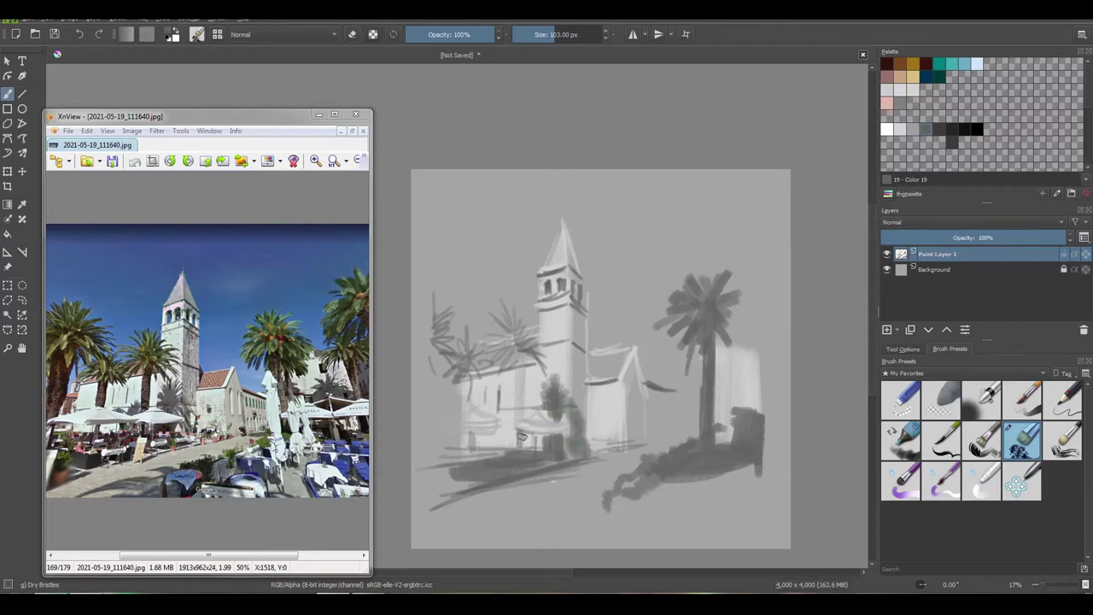
With a smaller brush, add small palms and ground left of the tower, then begin transforming the sketch
mouse_move(523, 435)
left_mouse_down()
mouse_move(504, 450)
mouse_move(519, 404)
mouse_move(515, 352)
mouse_move(545, 328)
mouse_move(490, 364)
left_mouse_up()
key("bracketleft")
key("bracketleft")
mouse_move(475, 362)
left_mouse_down()
mouse_move(467, 391)
mouse_move(478, 384)
left_mouse_up()
mouse_move(467, 372)
left_mouse_down()
mouse_move(464, 461)
mouse_move(514, 446)
left_mouse_up()
left_click_drag(438, 470, 497, 460)
mouse_move(444, 345)
left_mouse_down()
mouse_move(423, 368)
mouse_move(452, 316)
left_mouse_up()
key("ctrl+t")
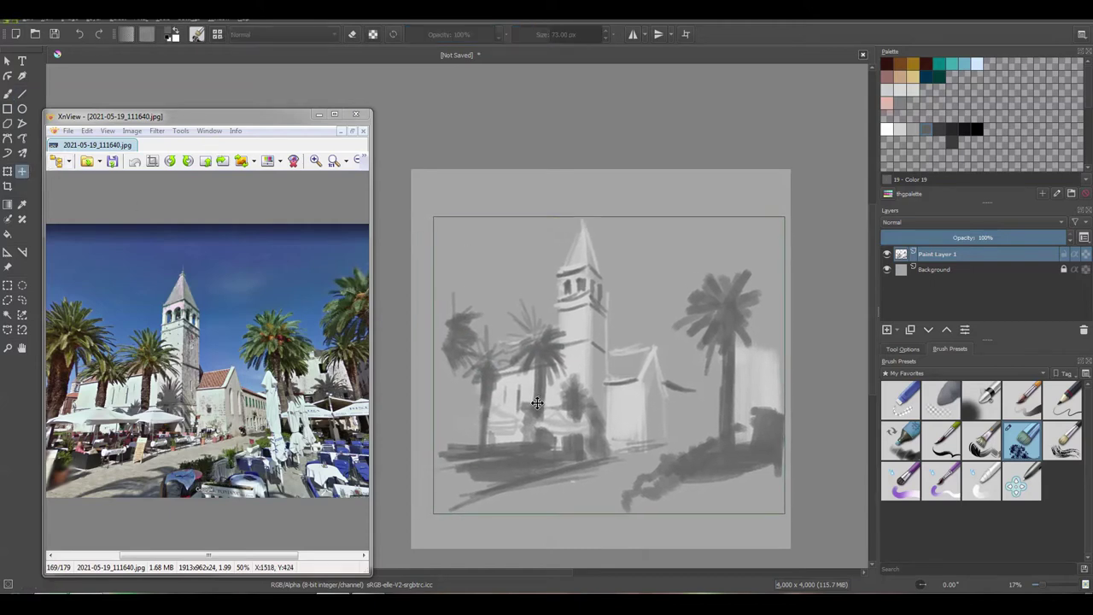
Commit the shifted sketch and paint a dark palm at the left edge
key("b")
left_click_drag(434, 352, 434, 468)
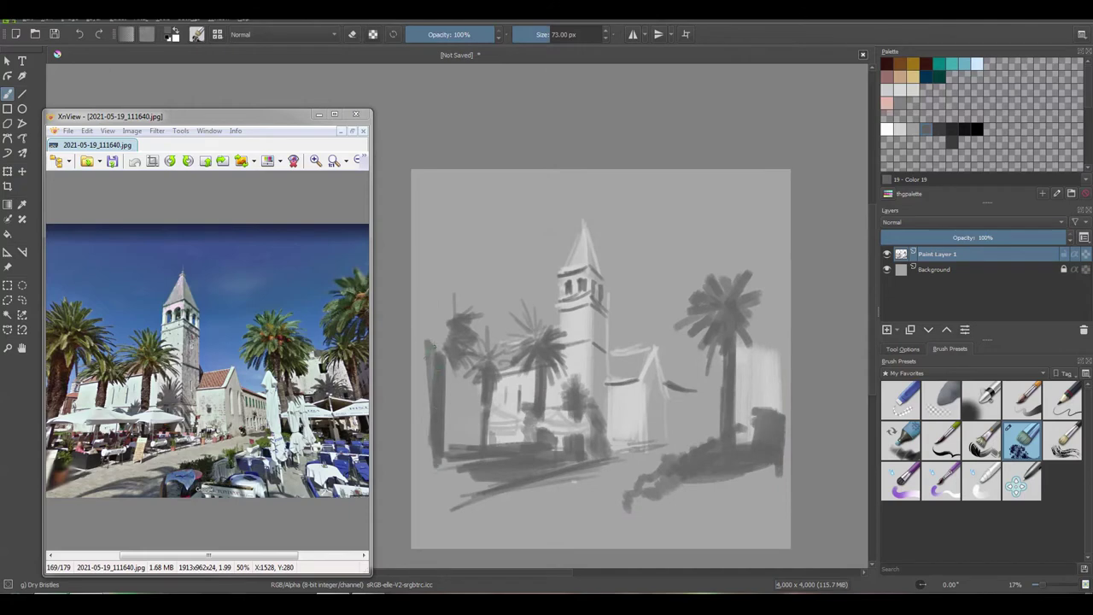
left_click_drag(426, 384, 431, 329)
mouse_move(423, 352)
left_mouse_down()
mouse_move(445, 316)
mouse_move(439, 287)
mouse_move(452, 280)
mouse_move(469, 329)
left_mouse_up()
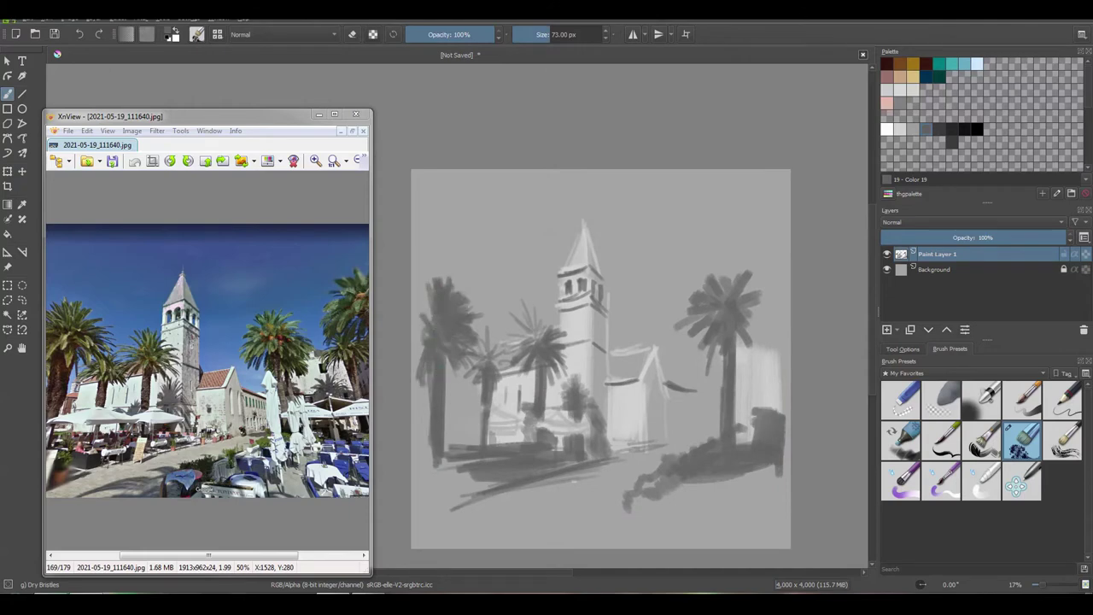
Lighten the church's left edge, add palms beside the church and dark ground at bottom-left
left_click(534, 380, "ctrl")
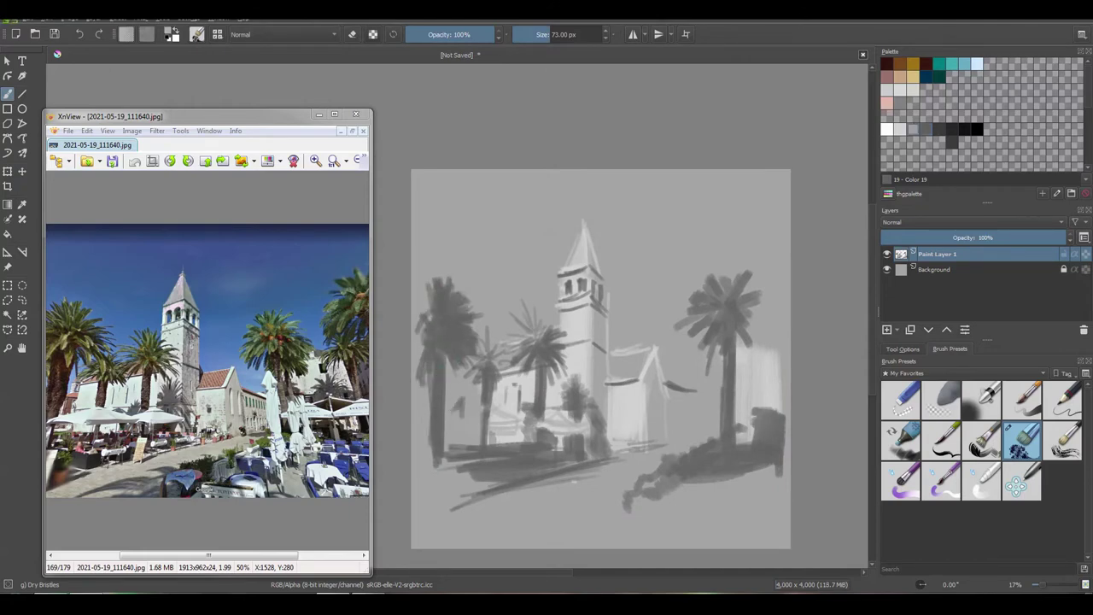
mouse_move(459, 382)
left_mouse_down()
mouse_move(476, 381)
mouse_move(474, 431)
left_mouse_up()
left_click(457, 331, "ctrl")
left_click_drag(468, 372, 501, 340)
mouse_move(509, 389)
left_mouse_down()
mouse_move(523, 309)
mouse_move(560, 335)
left_mouse_up()
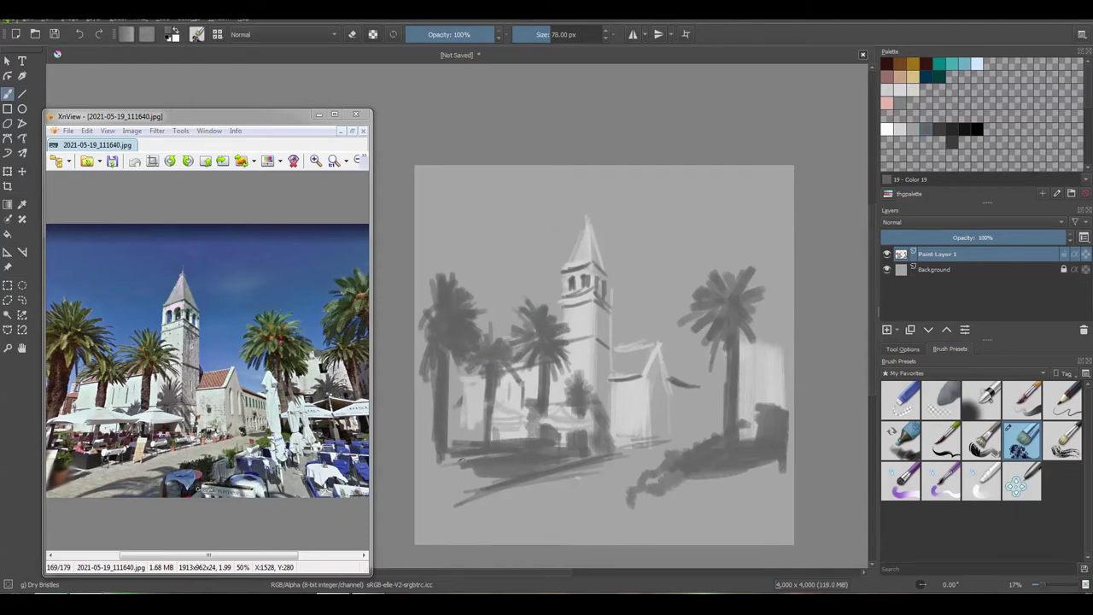
left_click_drag(443, 454, 513, 502)
mouse_move(452, 423)
left_mouse_down()
mouse_move(472, 450)
mouse_move(593, 453)
left_mouse_up()
Lay dark ground strokes along the bottom, then lighten the ground, church facade and area right of it
key("bracketleft")
left_click_drag(527, 501, 653, 506)
left_click(634, 388, "ctrl")
mouse_move(472, 502)
left_mouse_down()
mouse_move(681, 440)
mouse_move(593, 248)
left_mouse_up()
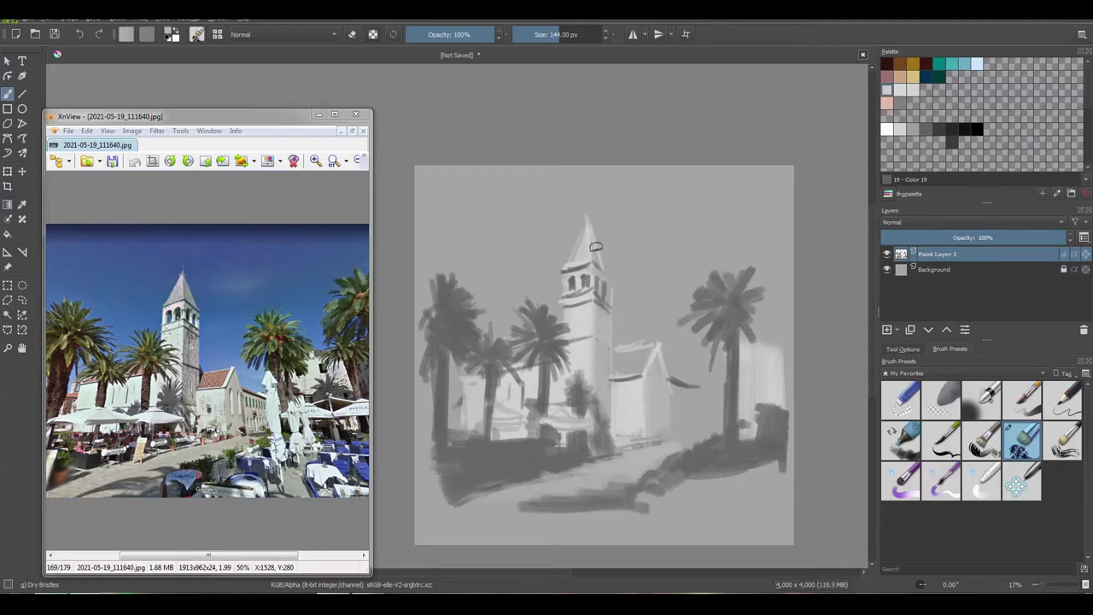
key("bracketleft")
key("bracketright")
left_click_drag(662, 394, 698, 398)
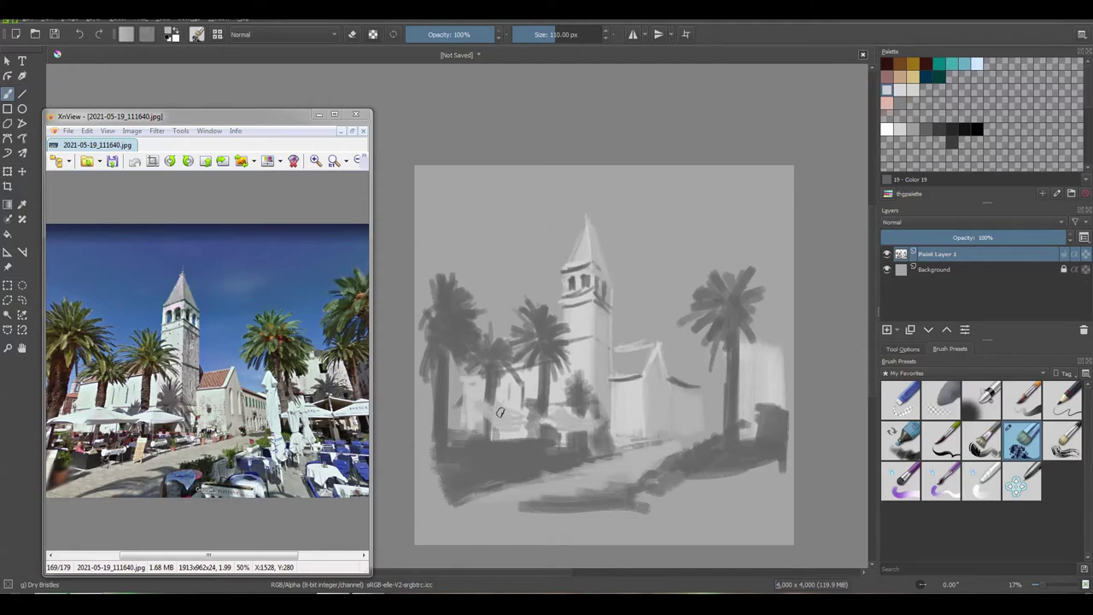
Paint pale café umbrellas at lower left in light grey, then zoom in on the bell tower
left_click(899, 128)
left_click_drag(427, 418, 491, 417)
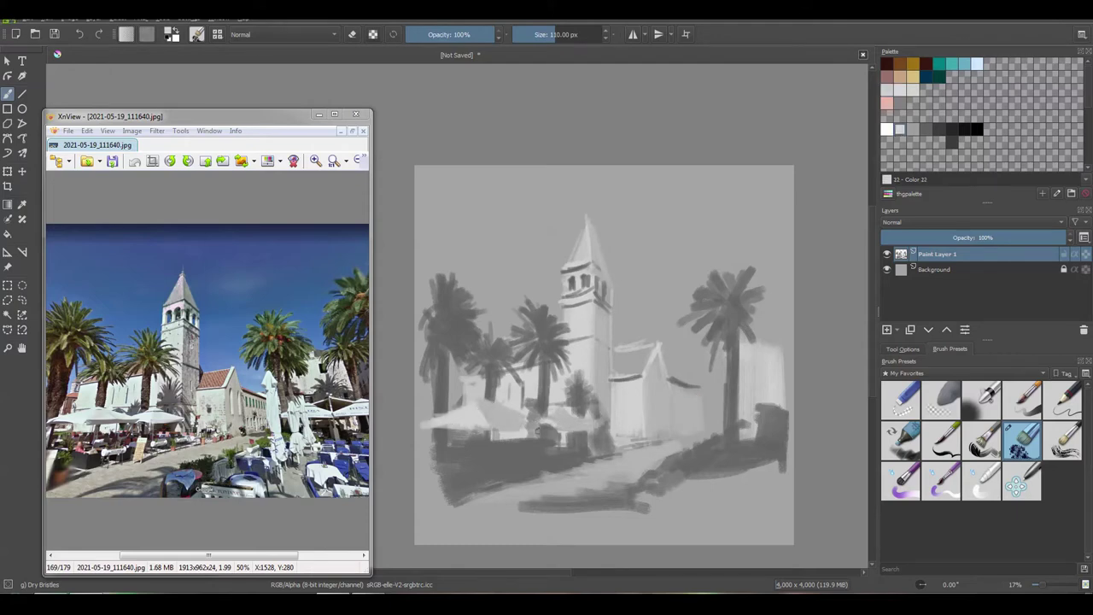
key("bracketleft")
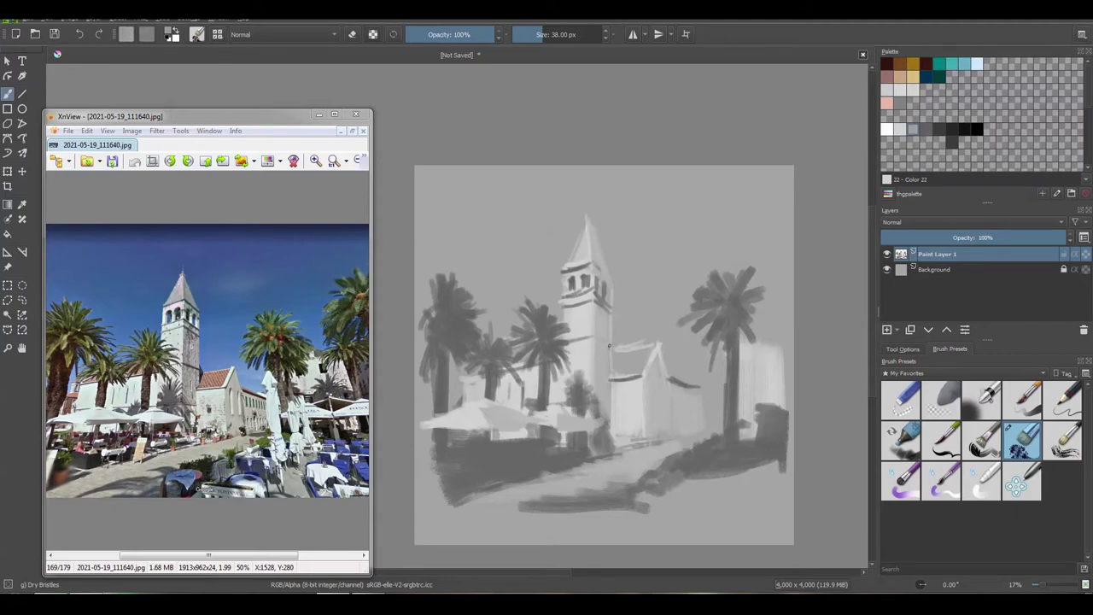
key("plus")
key("plus")
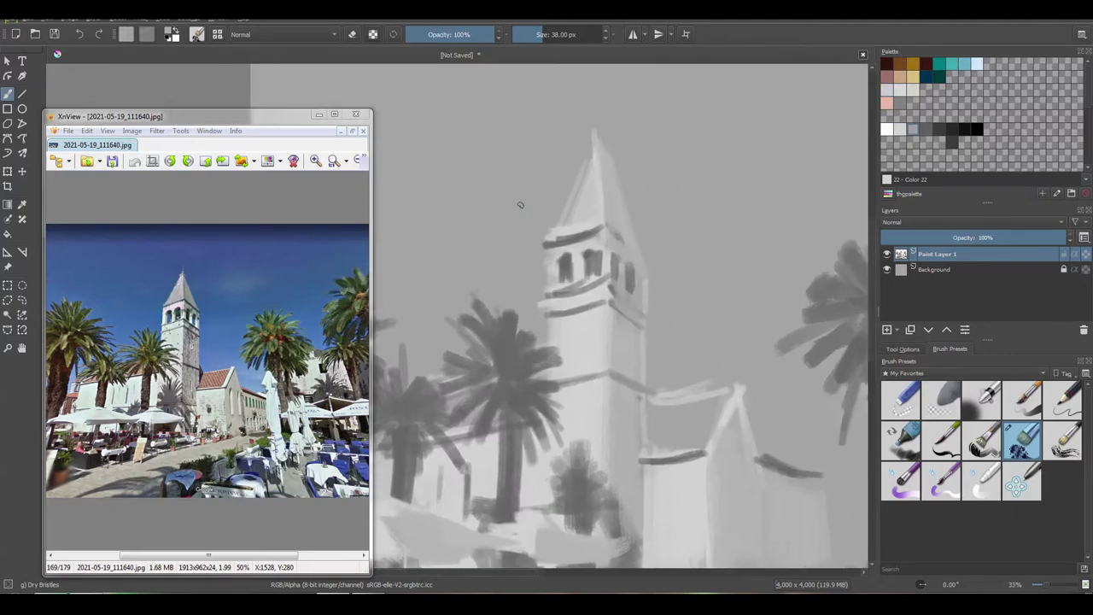
Repaint the tower's window arches dark grey and lighten the ledge and area below
left_click(936, 128)
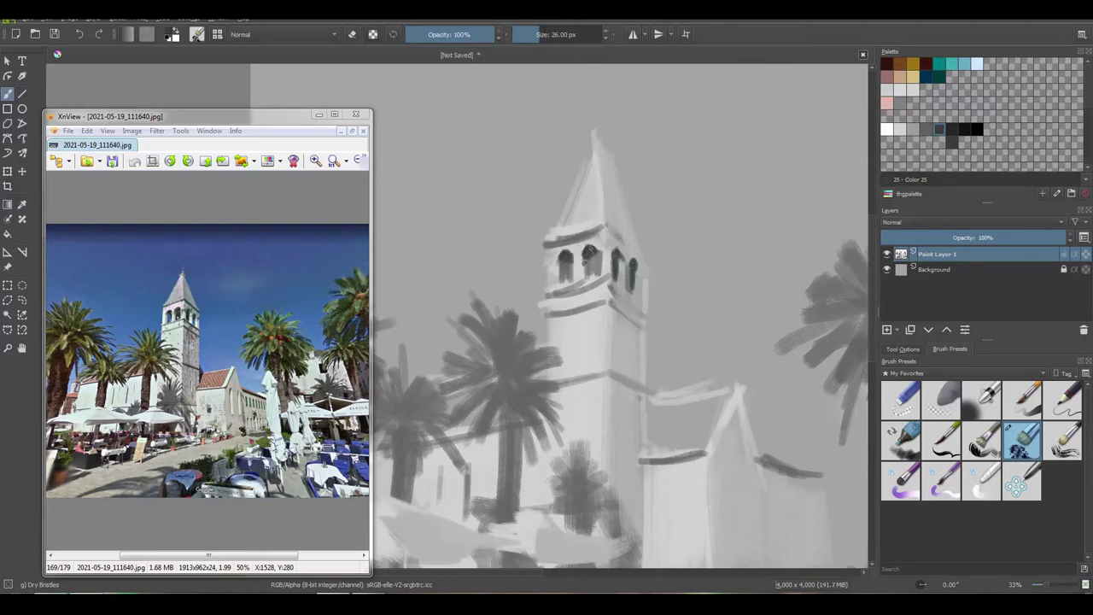
left_click_drag(591, 248, 619, 312)
left_click(598, 282, "ctrl")
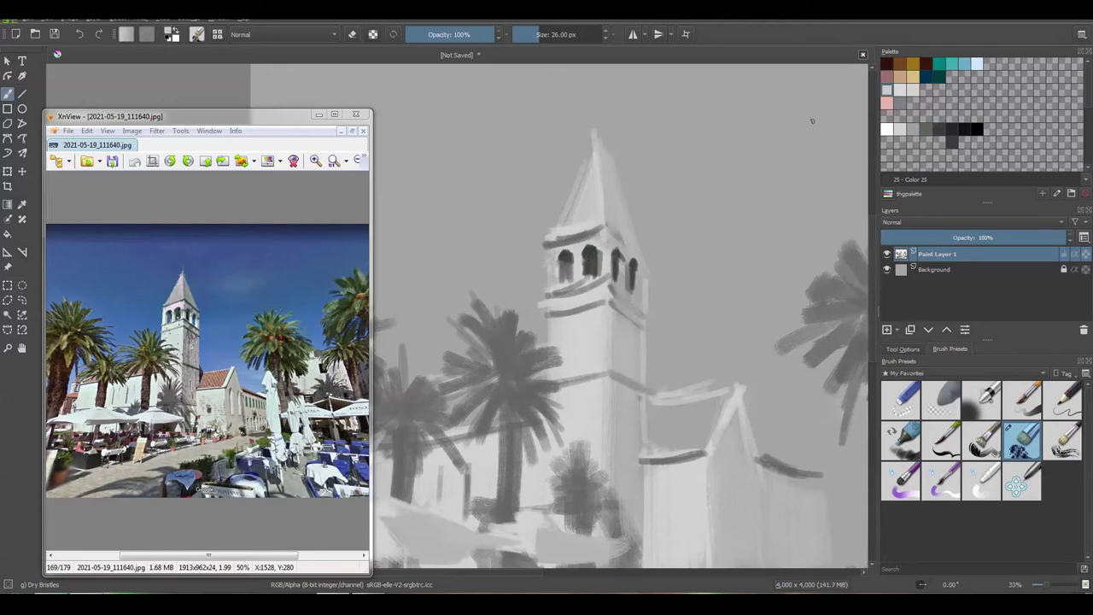
left_click(900, 128)
left_click_drag(548, 246, 600, 230)
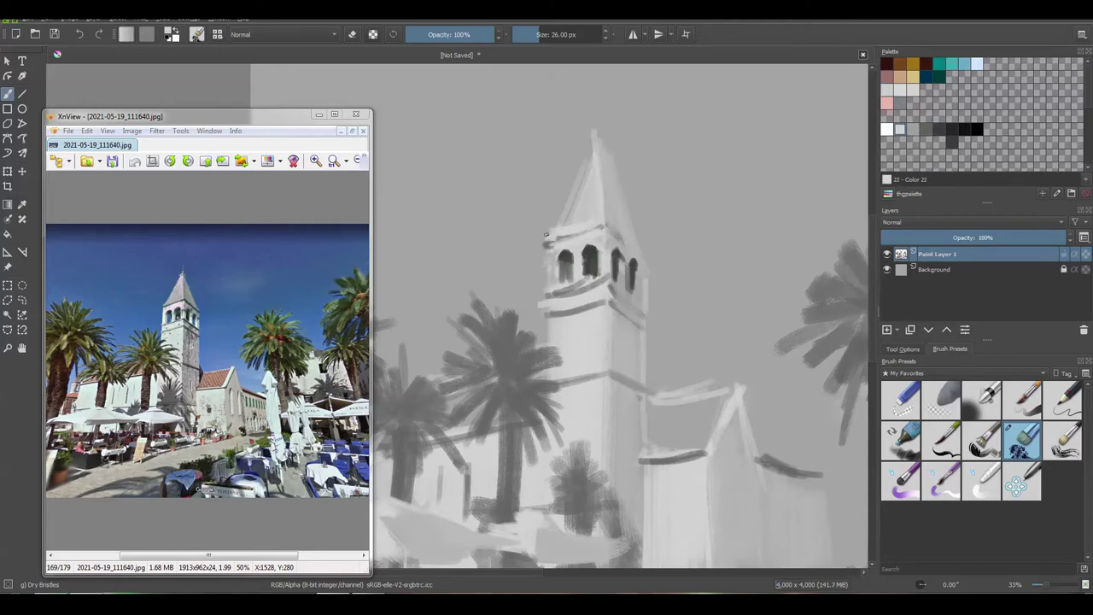
mouse_move(596, 285)
left_mouse_down()
mouse_move(589, 312)
mouse_move(608, 283)
mouse_move(645, 318)
mouse_move(647, 335)
left_mouse_up()
At 20 px, add a shadow below the window ledge and trace the roof ledge dark
left_click(587, 290, "ctrl")
key("bracketleft")
left_click_drag(551, 311, 610, 302)
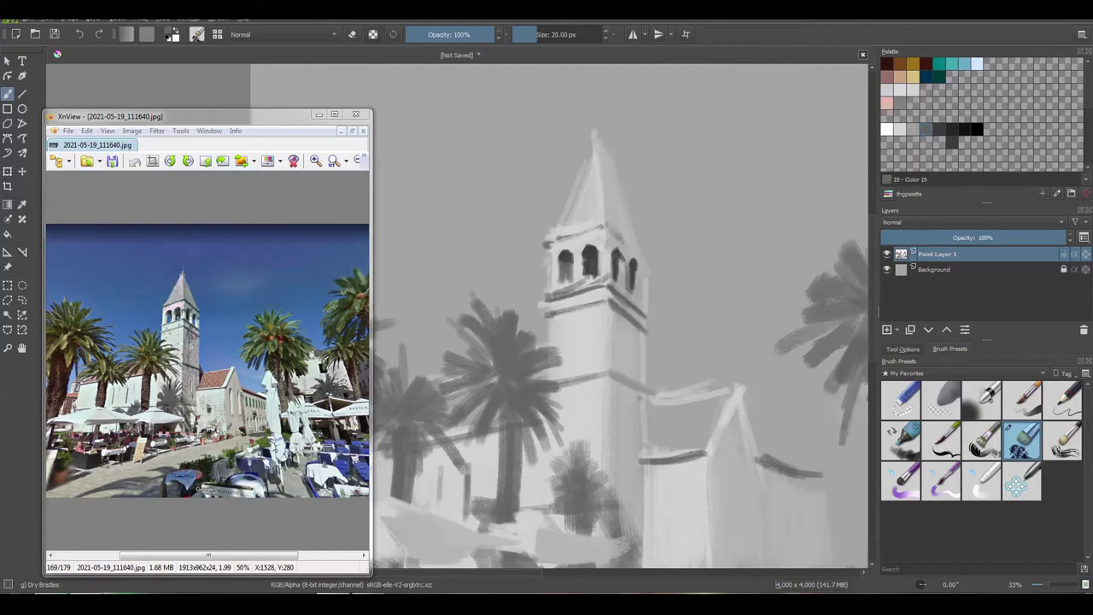
mouse_move(543, 245)
left_mouse_down()
mouse_move(603, 225)
mouse_move(651, 268)
left_mouse_up()
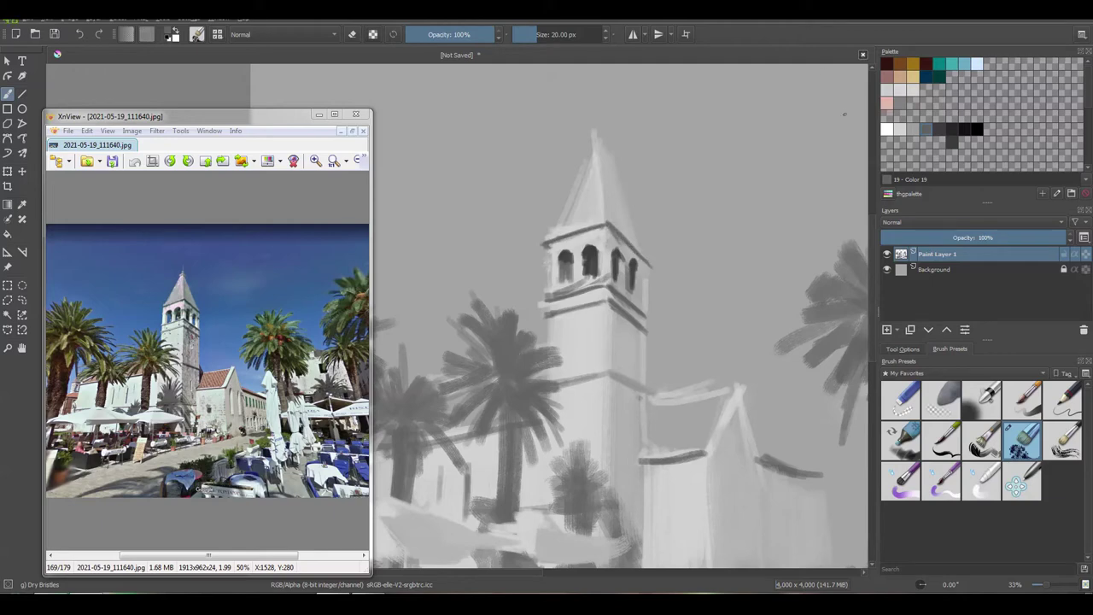
Sample greys from the tower at 22 px and hatch the spire roof with dark strokes
left_click(602, 228, "ctrl")
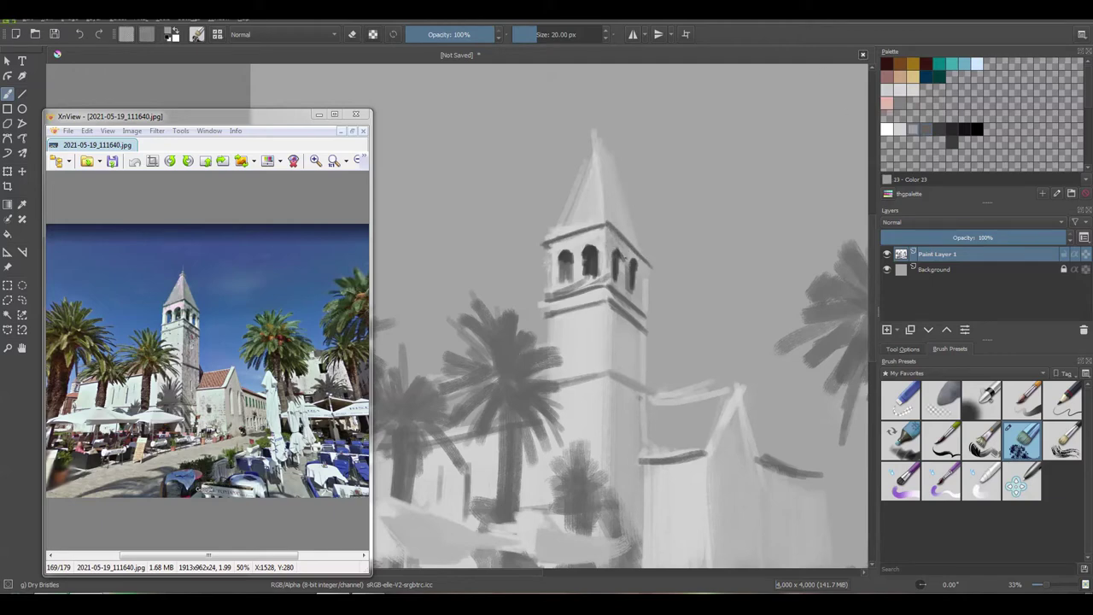
left_click(638, 269, "ctrl")
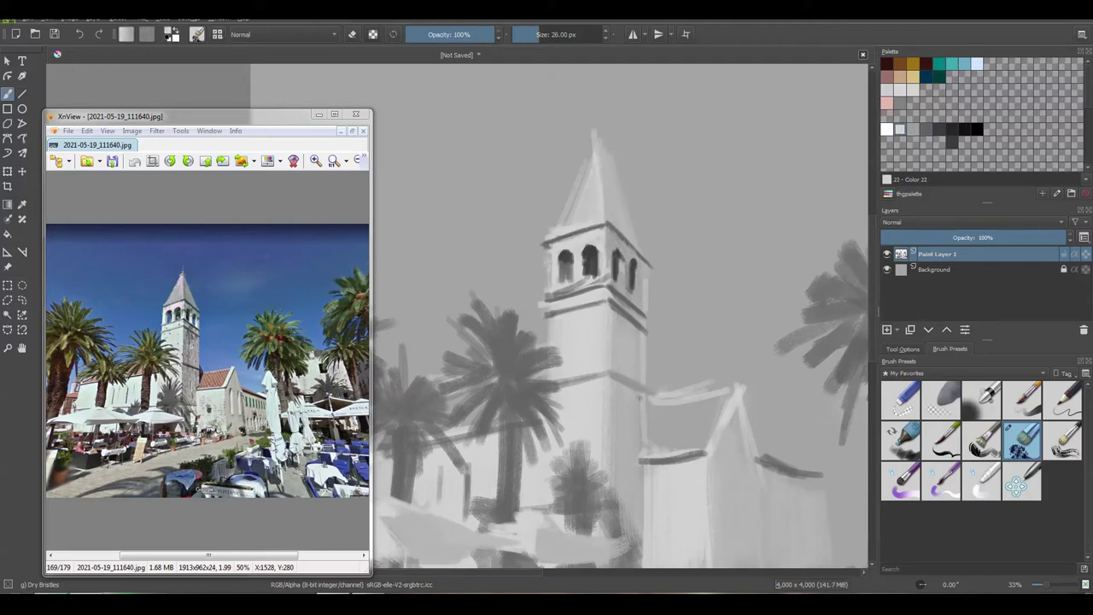
left_click(601, 267, "ctrl")
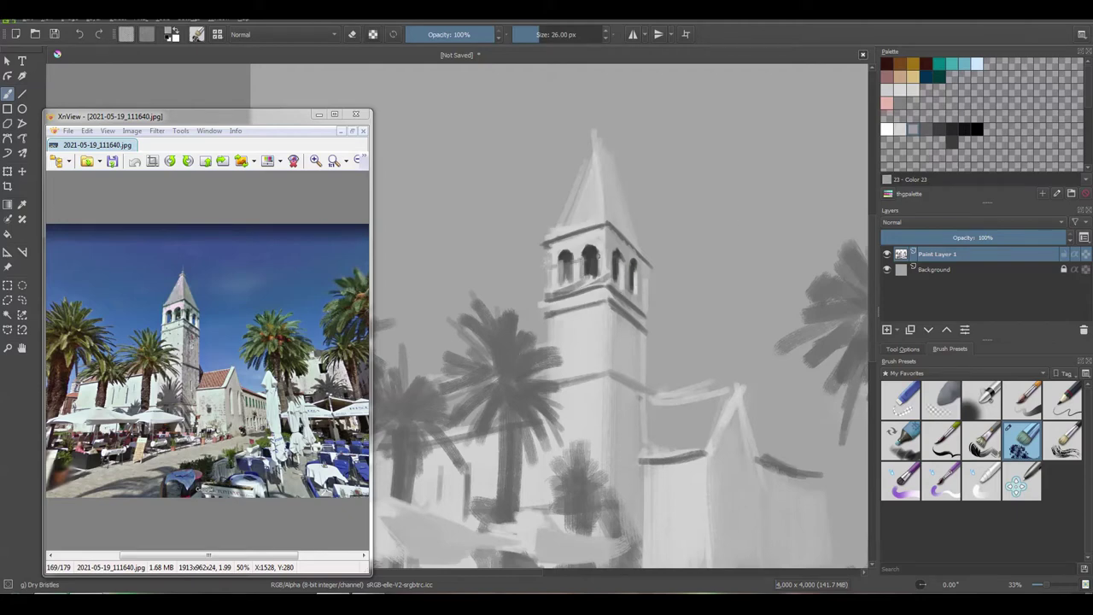
left_click(550, 266, "ctrl")
key("bracketleft")
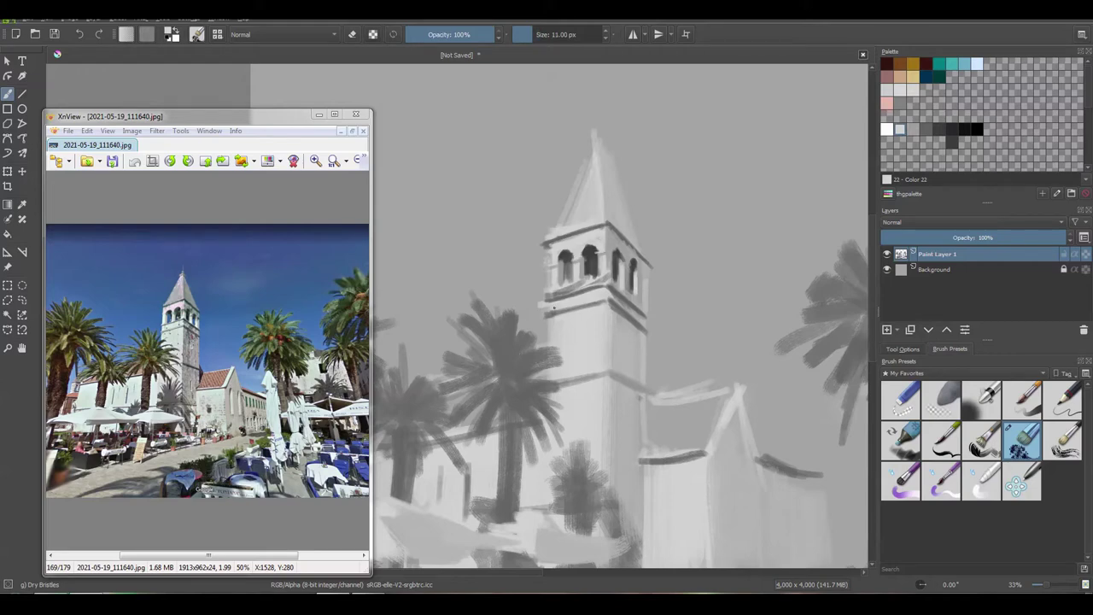
left_click(578, 279, "ctrl")
left_click(570, 282, "ctrl")
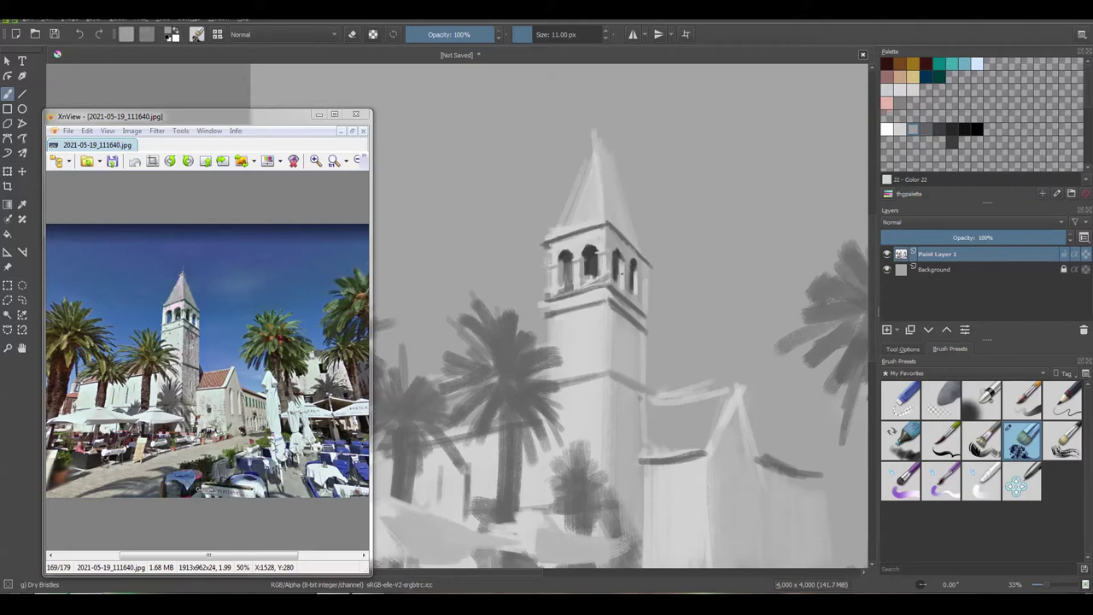
scroll(580, 304, "up", 1)
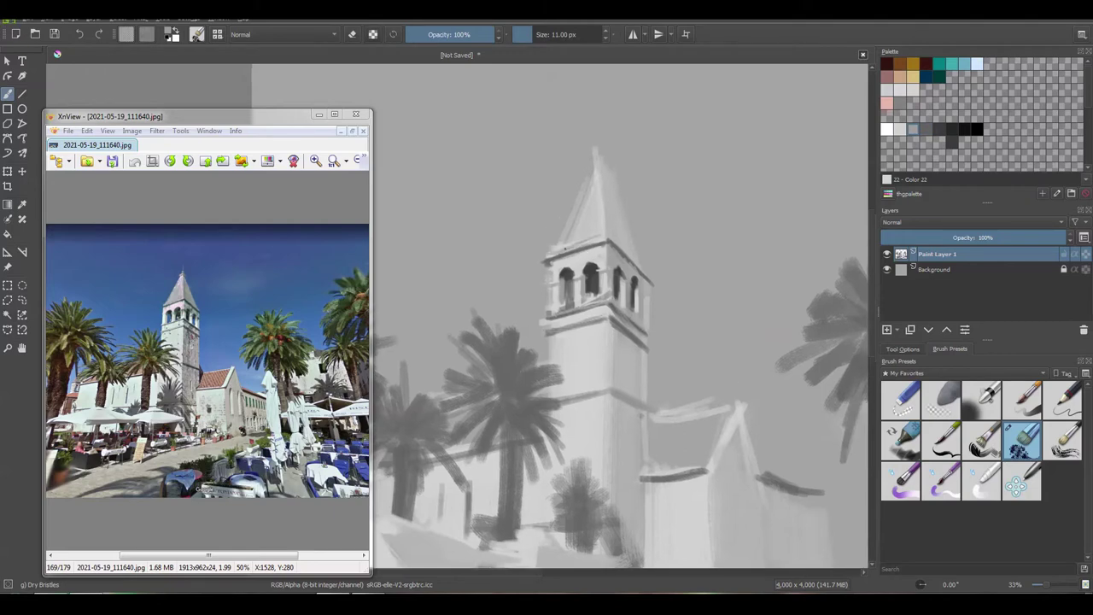
left_click_drag(584, 242, 598, 178)
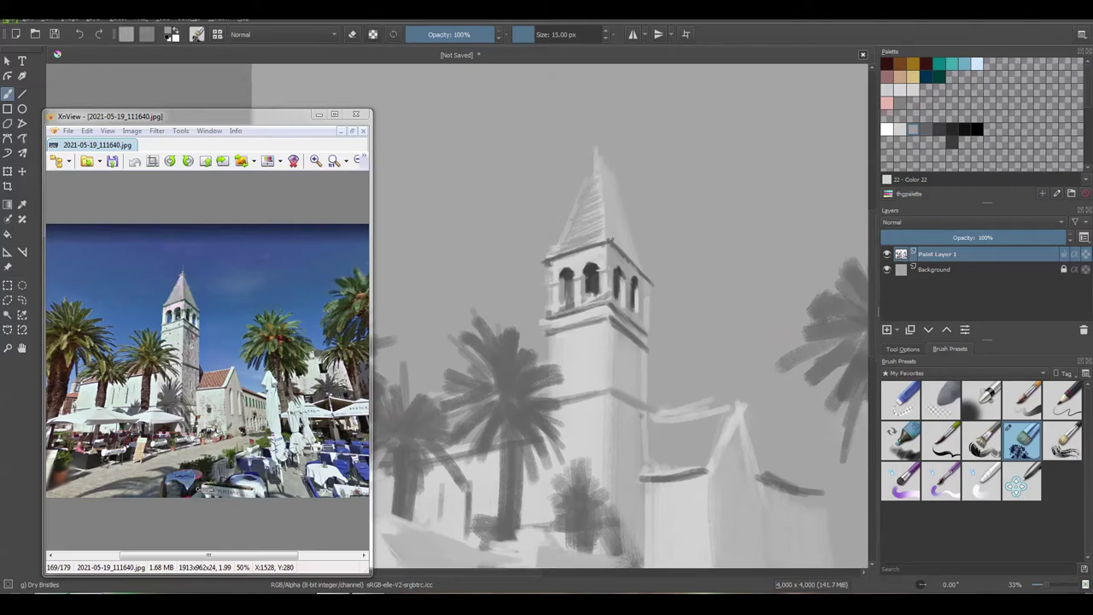
Darken the spire's and tower's right sides and add a thin line above the spire tip
left_click(919, 137)
mouse_move(632, 272)
left_mouse_down()
mouse_move(602, 161)
mouse_move(633, 246)
left_mouse_up()
key("bracketright")
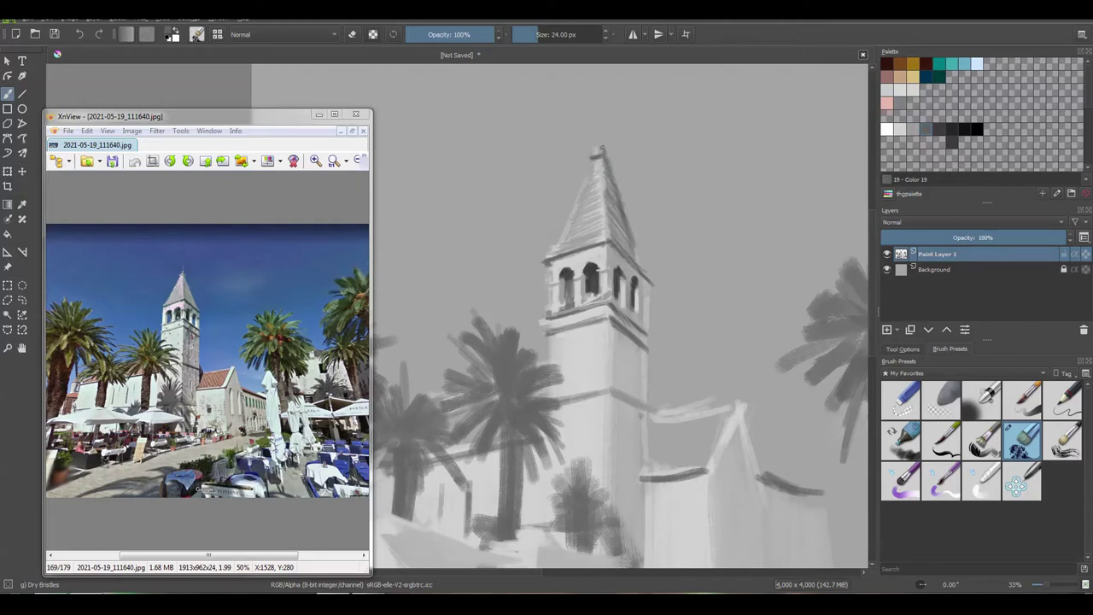
left_click_drag(601, 148, 602, 102)
scroll(593, 224, "down", 3)
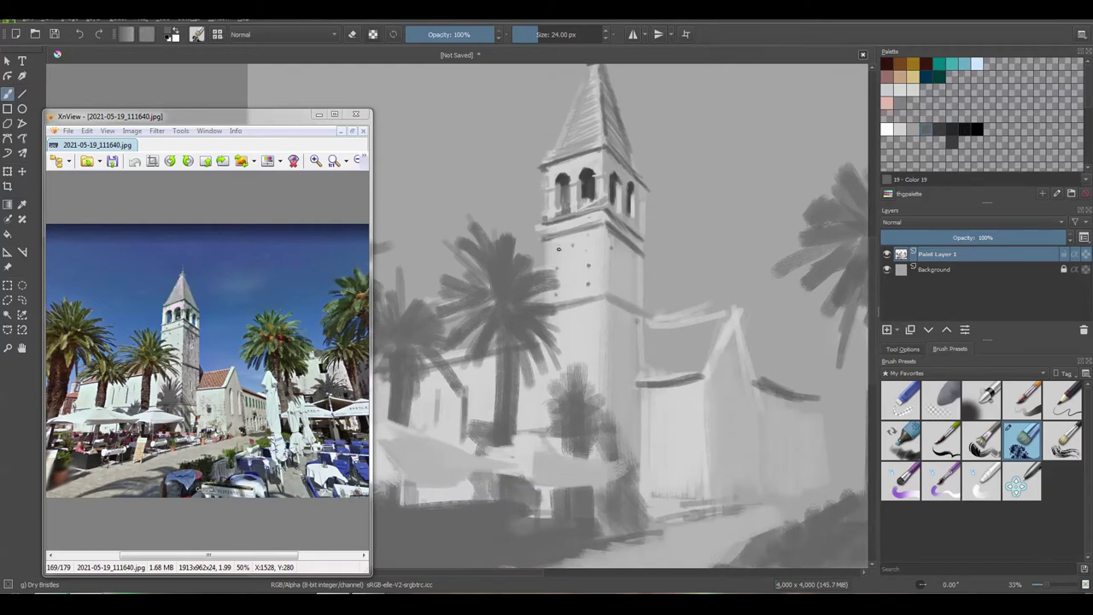
left_click_drag(613, 299, 648, 316)
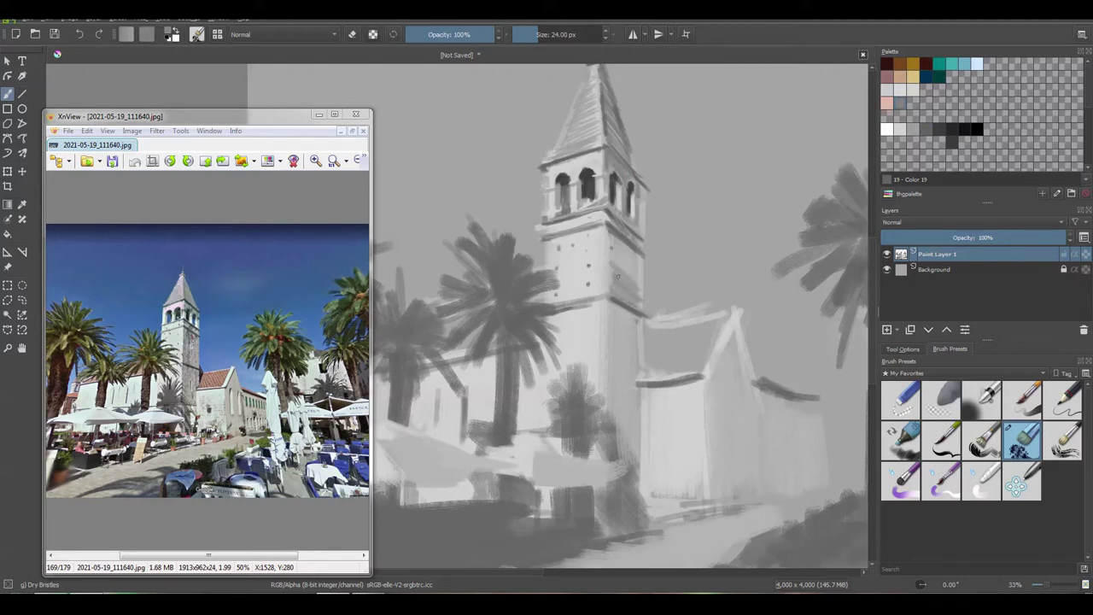
left_click_drag(626, 255, 590, 165)
left_click_drag(574, 287, 606, 233)
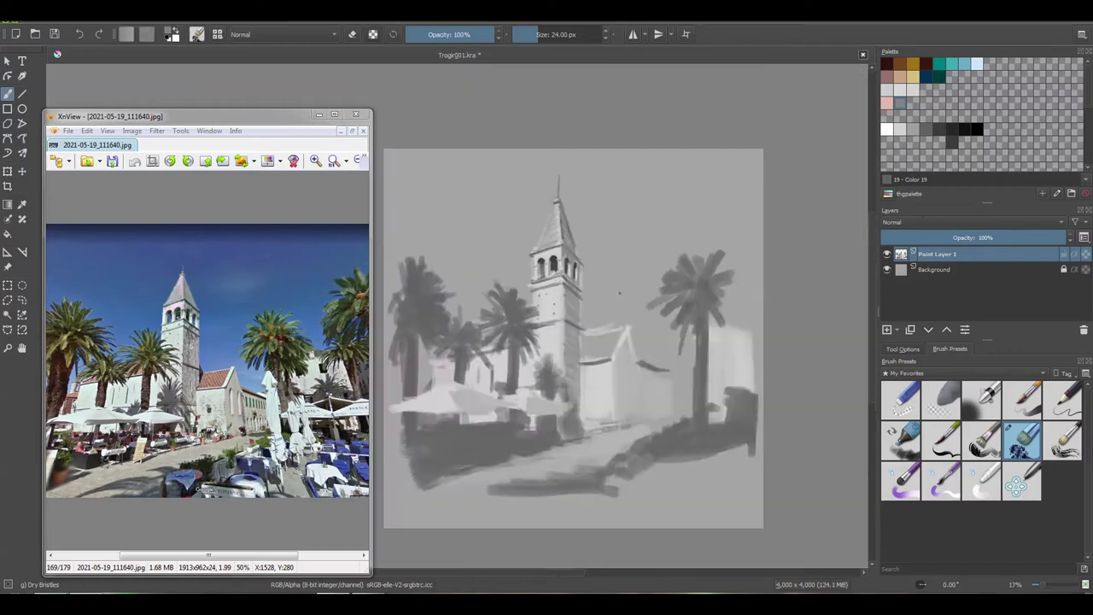
scroll(599, 277, "up", 1)
Zoom in and paint a solid dark V where the tower meets the church, darkening the roof line
scroll(589, 275, "up", 1)
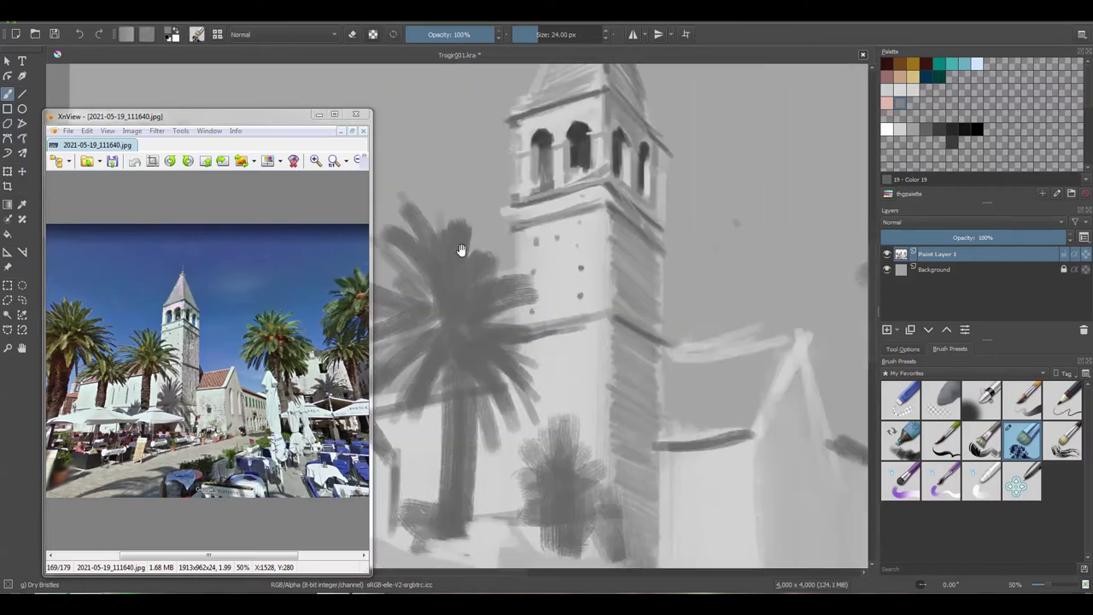
scroll(581, 274, "up", 1)
scroll(541, 269, "up", 1)
left_click(541, 269, "ctrl")
left_click_drag(551, 235, 549, 316)
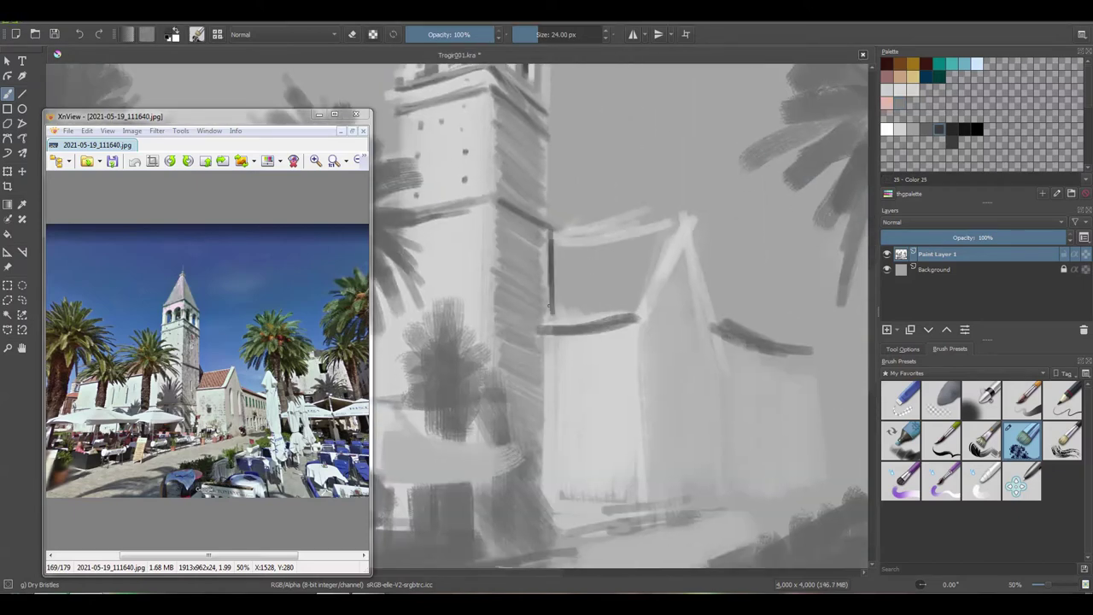
mouse_move(573, 244)
left_mouse_down()
mouse_move(553, 296)
mouse_move(567, 244)
left_mouse_up()
left_click_drag(530, 156, 534, 219)
mouse_move(525, 325)
left_mouse_down()
mouse_move(525, 380)
mouse_move(646, 370)
mouse_move(689, 279)
mouse_move(649, 373)
left_mouse_up()
Mark a small church window and fill the church roof plane with darker grey
mouse_move(497, 450)
left_mouse_down()
mouse_move(550, 452)
mouse_move(537, 348)
mouse_move(588, 386)
mouse_move(590, 422)
left_mouse_up()
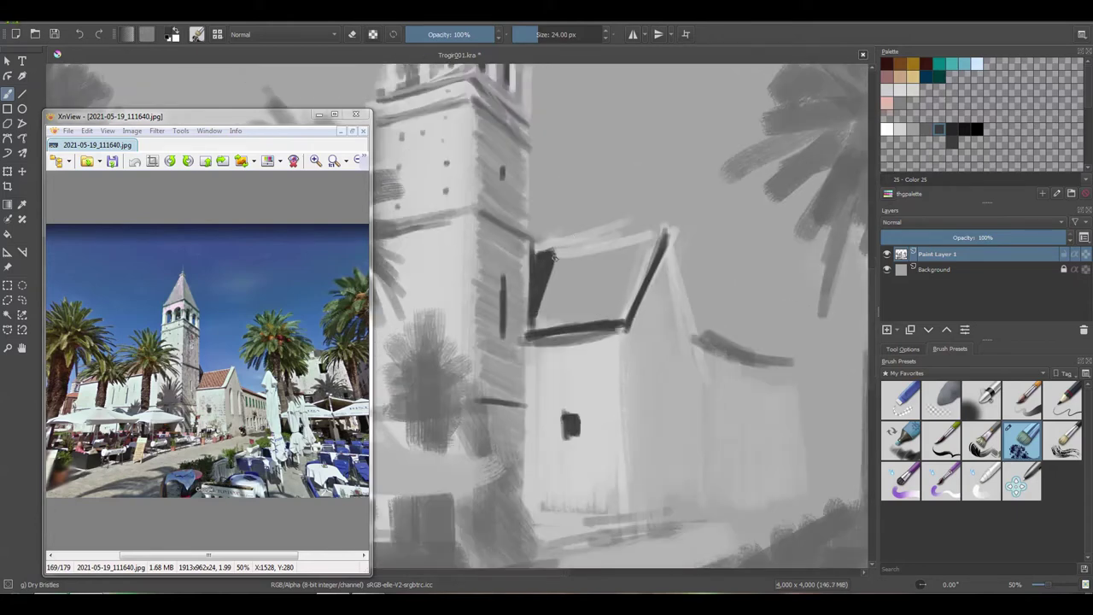
left_click_drag(589, 359, 606, 415)
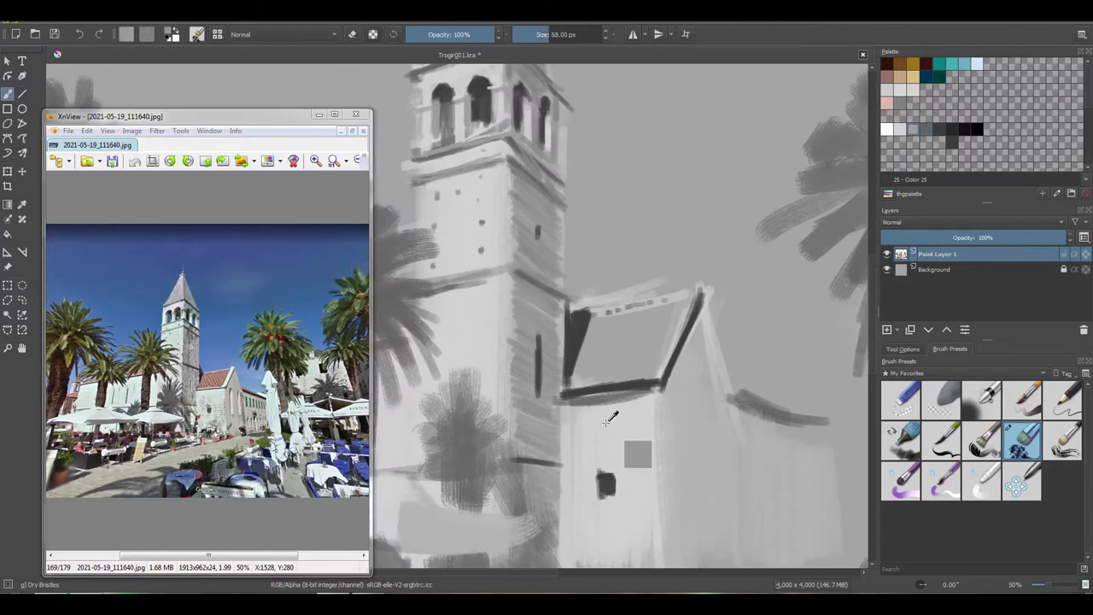
mouse_move(597, 333)
left_mouse_down()
mouse_move(581, 384)
mouse_move(635, 362)
left_mouse_up()
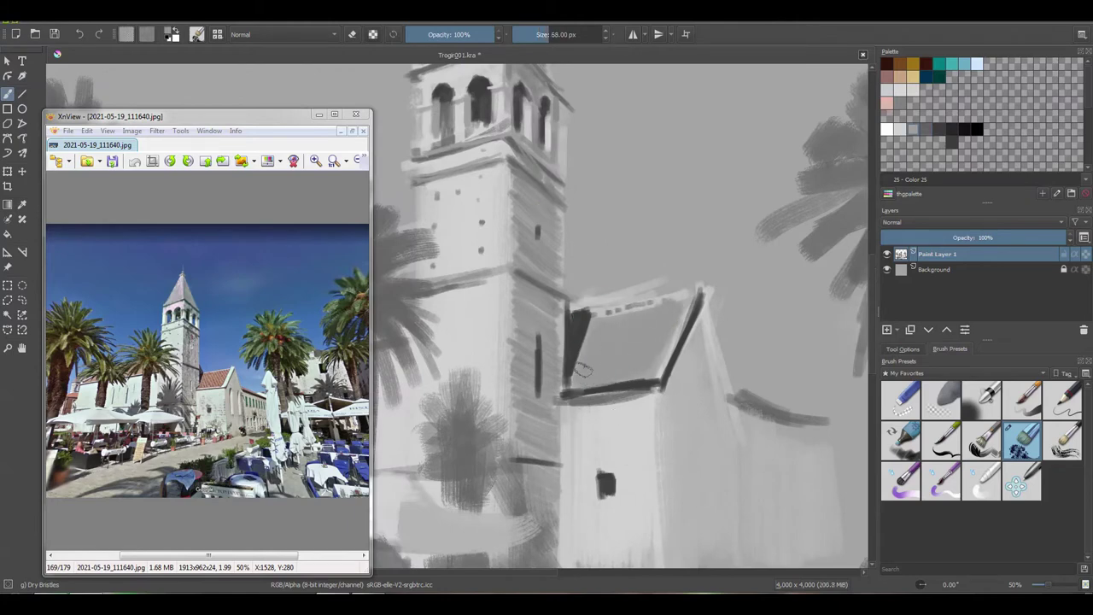
left_click(588, 361, "ctrl")
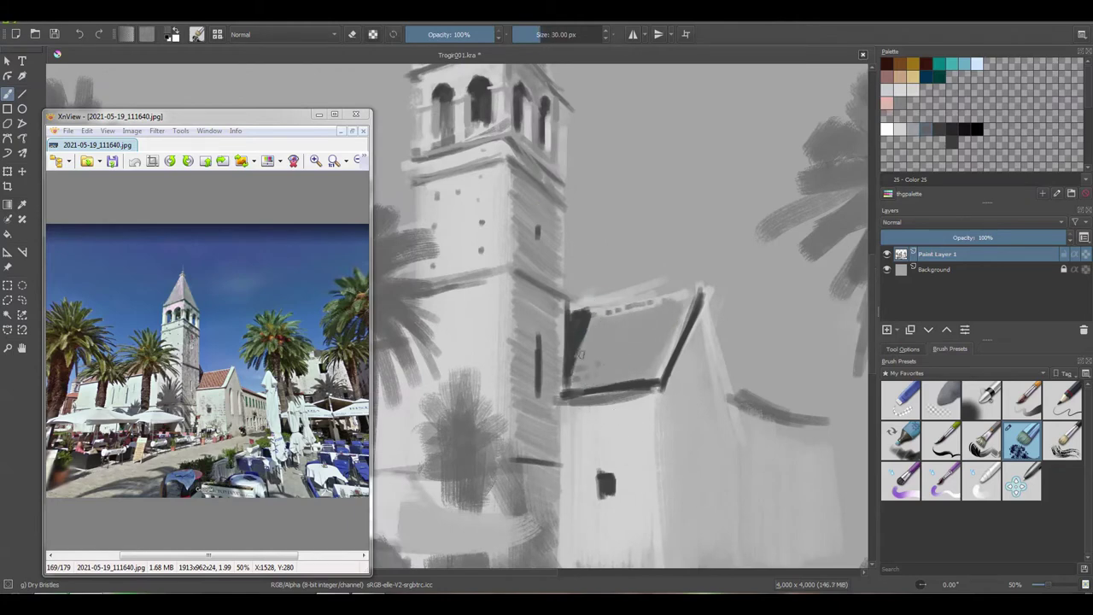
left_click_drag(581, 369, 665, 348)
Highlight the bottom edge of the church roof with a lighter grey at 18 px
left_click(635, 442, "ctrl")
left_click(694, 265, "ctrl")
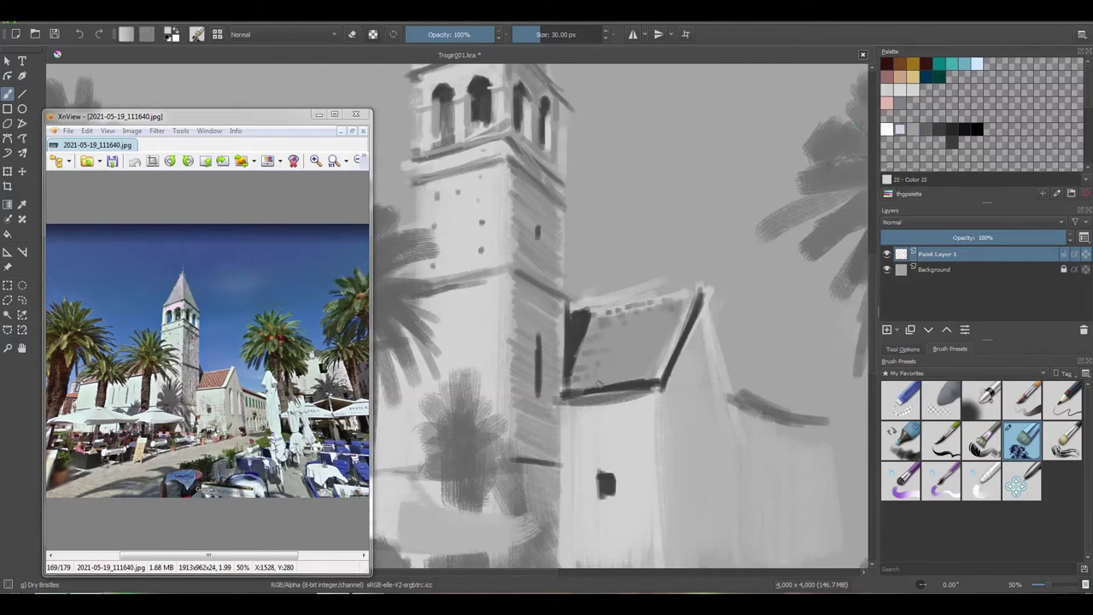
key("bracketleft")
mouse_move(567, 386)
left_mouse_down()
mouse_move(656, 381)
mouse_move(699, 288)
left_mouse_up()
key("bracketright")
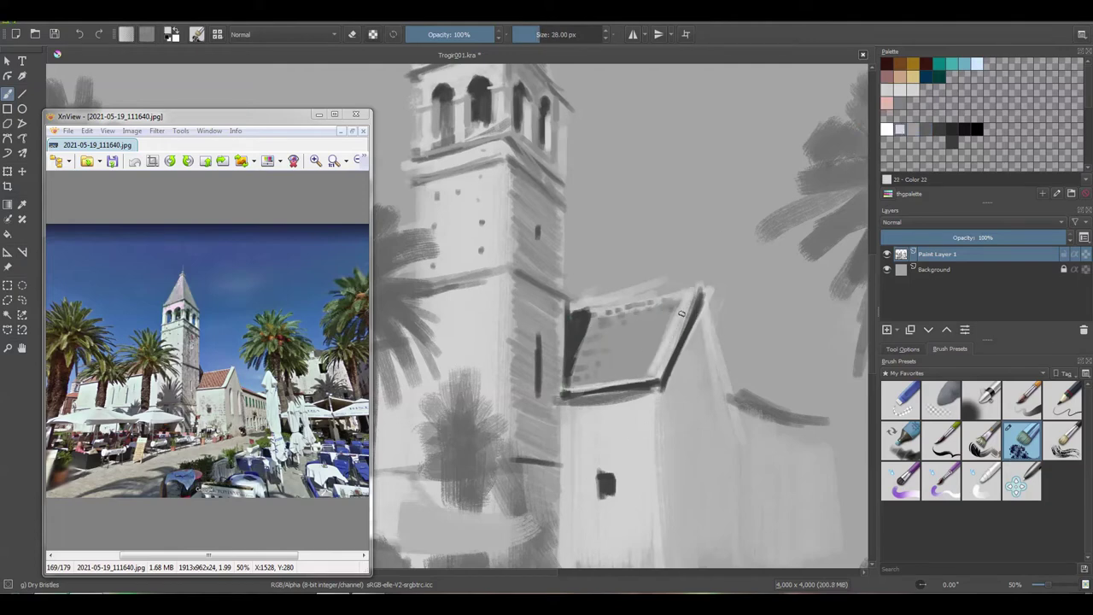
At 14 px, paint two tall dark windows on the church wall with highlighted centres
left_click(726, 335, "ctrl")
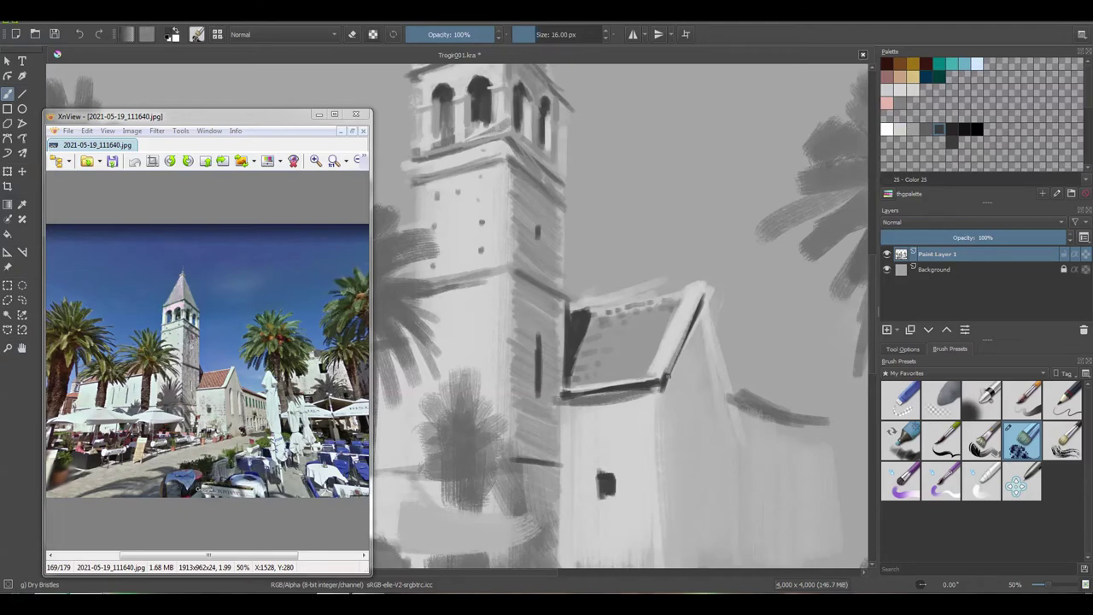
key("bracketleft")
mouse_move(664, 389)
left_mouse_down()
mouse_move(695, 317)
mouse_move(636, 325)
mouse_move(639, 286)
mouse_move(669, 394)
left_mouse_up()
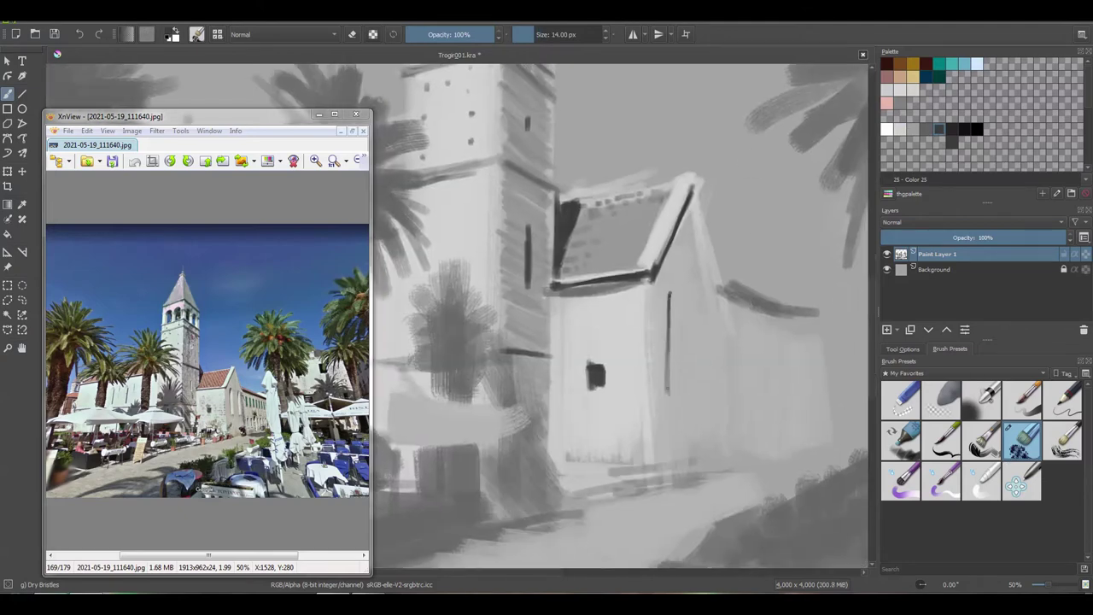
left_click_drag(669, 295, 670, 398)
left_click_drag(699, 300, 701, 396)
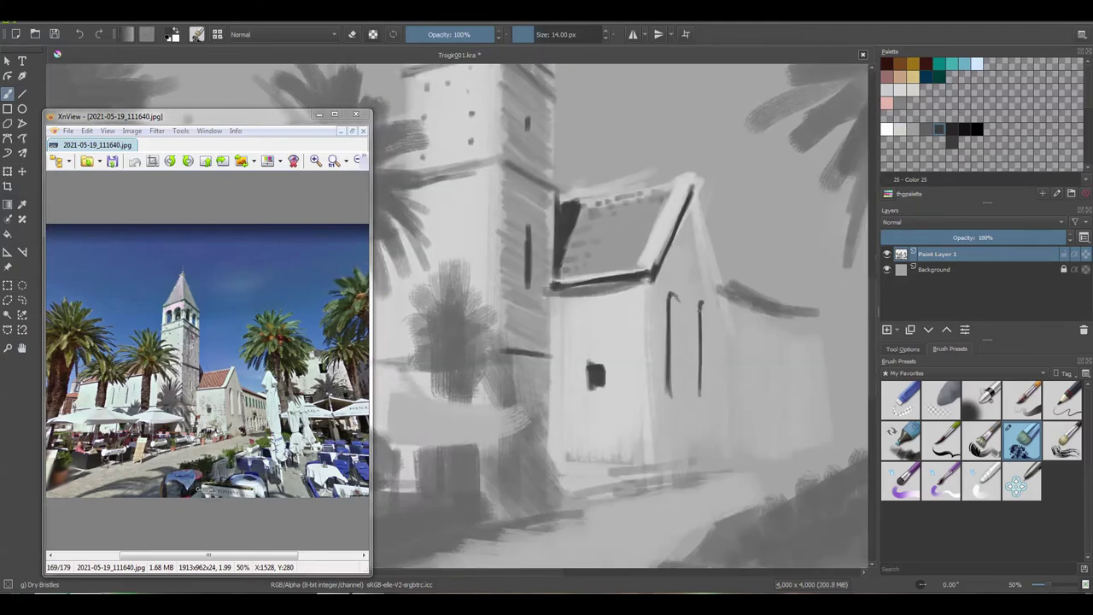
left_click(636, 321, "ctrl")
left_click_drag(666, 345, 667, 372)
key("ctrl+z")
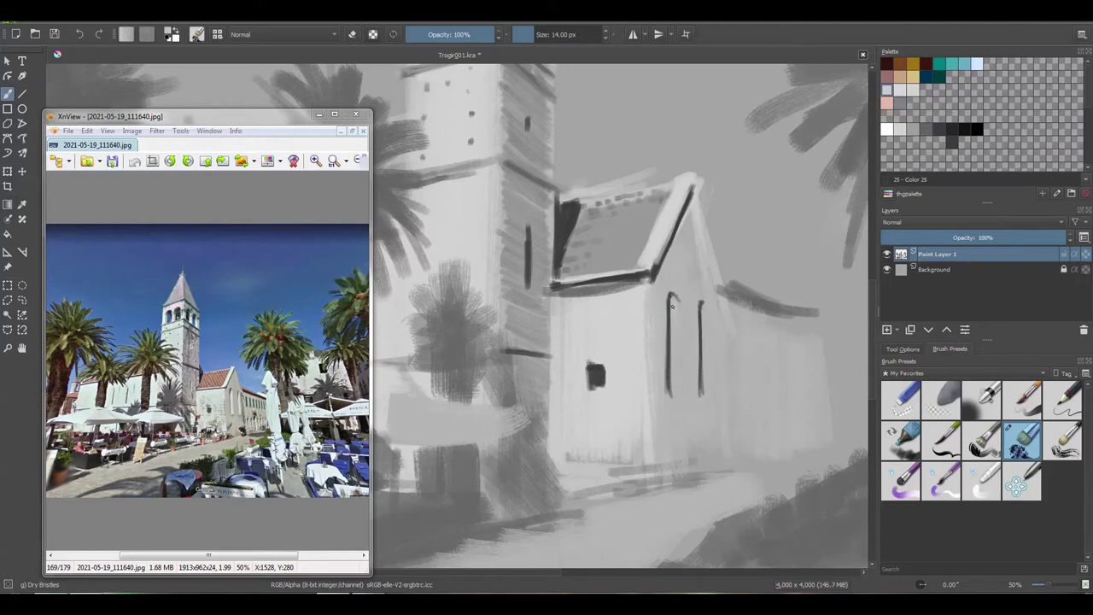
mouse_move(673, 298)
left_mouse_down()
mouse_move(674, 389)
mouse_move(704, 396)
mouse_move(660, 379)
left_mouse_up()
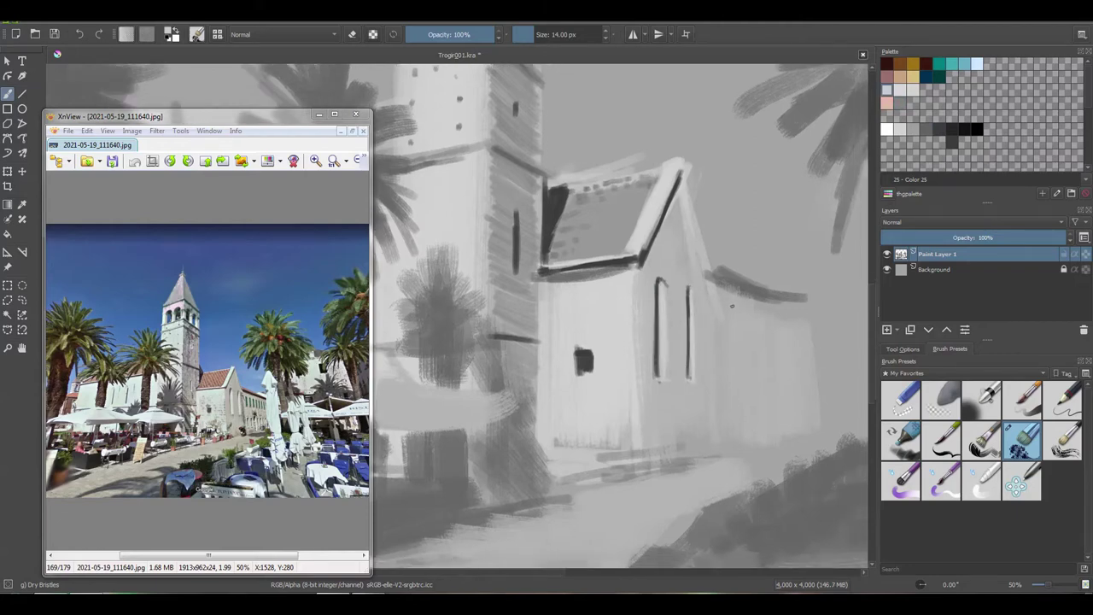
Darken the side wing's roof edge and paint rows of narrow side-wing windows
left_click(732, 318, "ctrl")
key("bracketright")
left_click_drag(723, 283, 801, 306)
left_click_drag(733, 311, 733, 344)
mouse_move(746, 315)
left_mouse_down()
mouse_move(746, 345)
mouse_move(771, 348)
left_mouse_up()
left_click_drag(781, 322, 781, 349)
left_click_drag(792, 328, 793, 346)
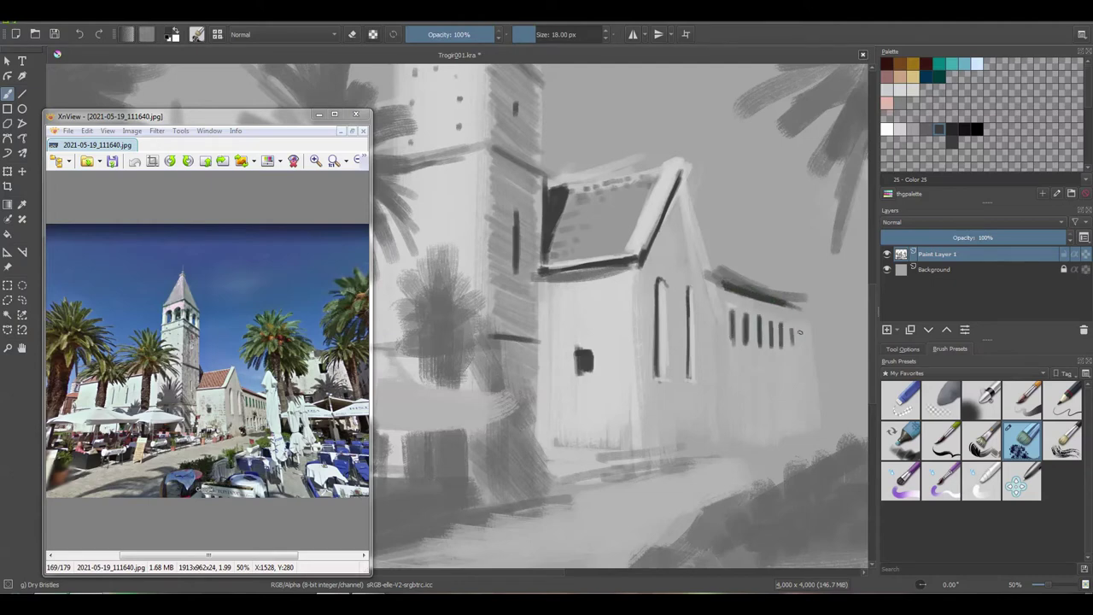
mouse_move(731, 382)
left_mouse_down()
mouse_move(732, 413)
mouse_move(756, 434)
left_mouse_up()
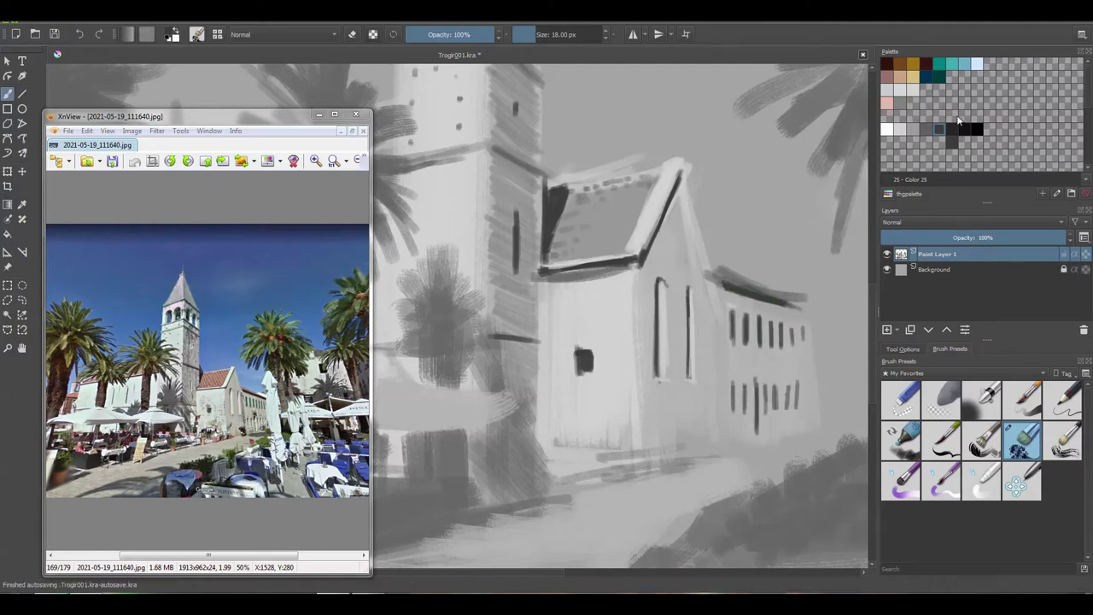
Lighten the wall around and between the lower side-wing windows
left_click(750, 401, "ctrl")
mouse_move(746, 386)
left_mouse_down()
mouse_move(746, 415)
mouse_move(762, 432)
left_mouse_up()
mouse_move(769, 386)
left_mouse_down()
mouse_move(768, 407)
mouse_move(779, 409)
left_mouse_up()
left_click_drag(788, 385, 789, 407)
left_click_drag(803, 384, 804, 406)
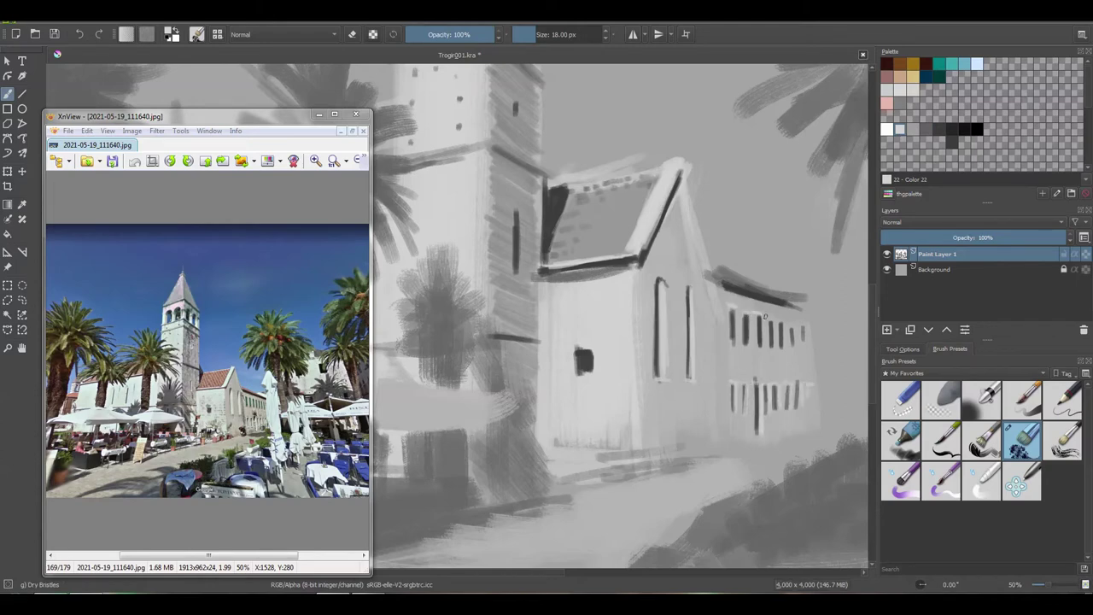
left_click_drag(735, 341, 832, 341)
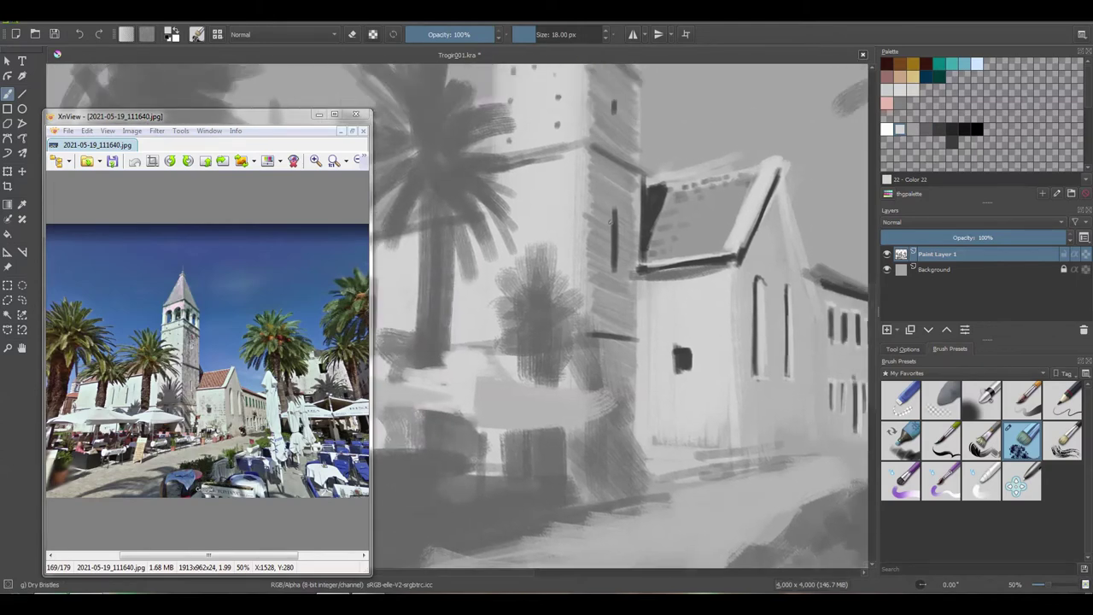
Add a light accent beside the tower window and hatch dark strokes on the spire's left face
left_click_drag(621, 211, 634, 410)
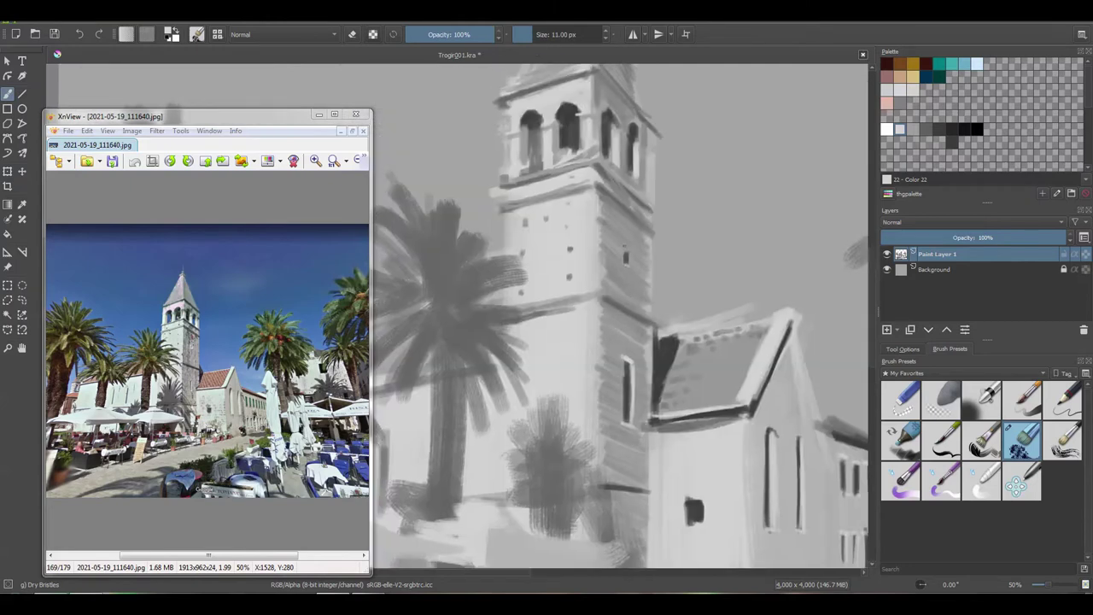
mouse_move(619, 341)
left_mouse_down()
mouse_move(633, 293)
mouse_move(652, 278)
mouse_move(644, 202)
left_mouse_up()
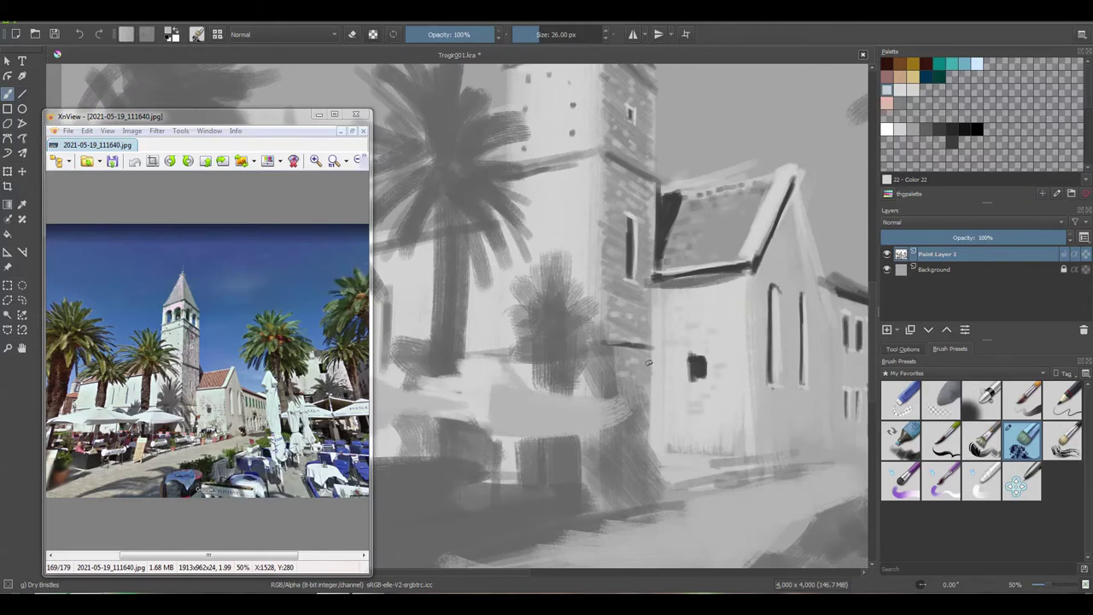
left_click_drag(597, 94, 589, 256)
left_click_drag(589, 86, 576, 251)
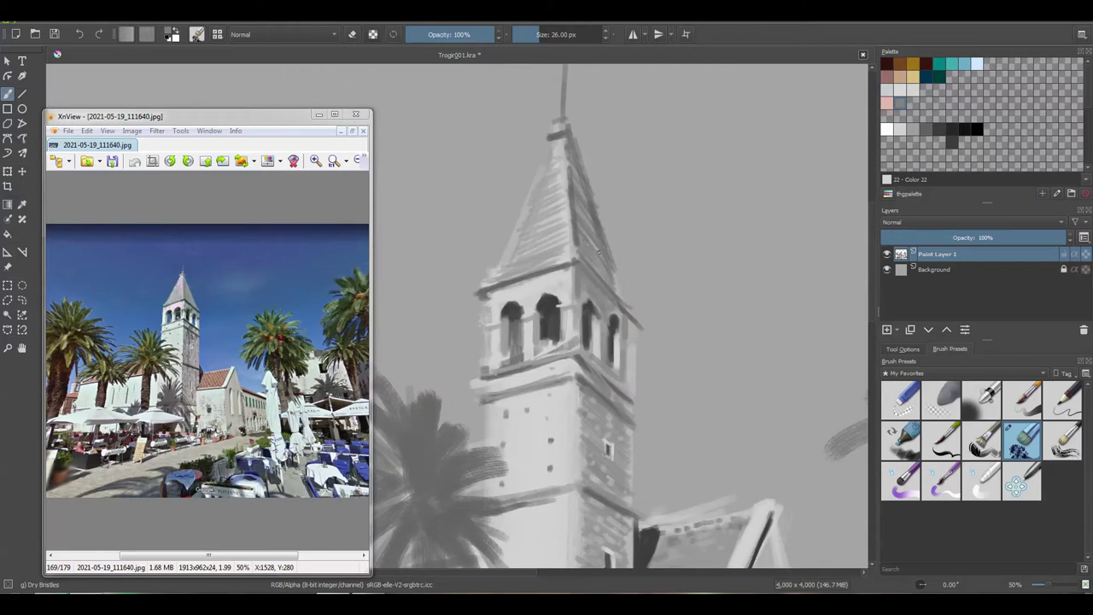
left_click_drag(575, 137, 490, 275)
Paint three narrow dark window marks on the pale building left of the tower
left_click_drag(554, 234, 566, 107)
left_click_drag(502, 240, 515, 198)
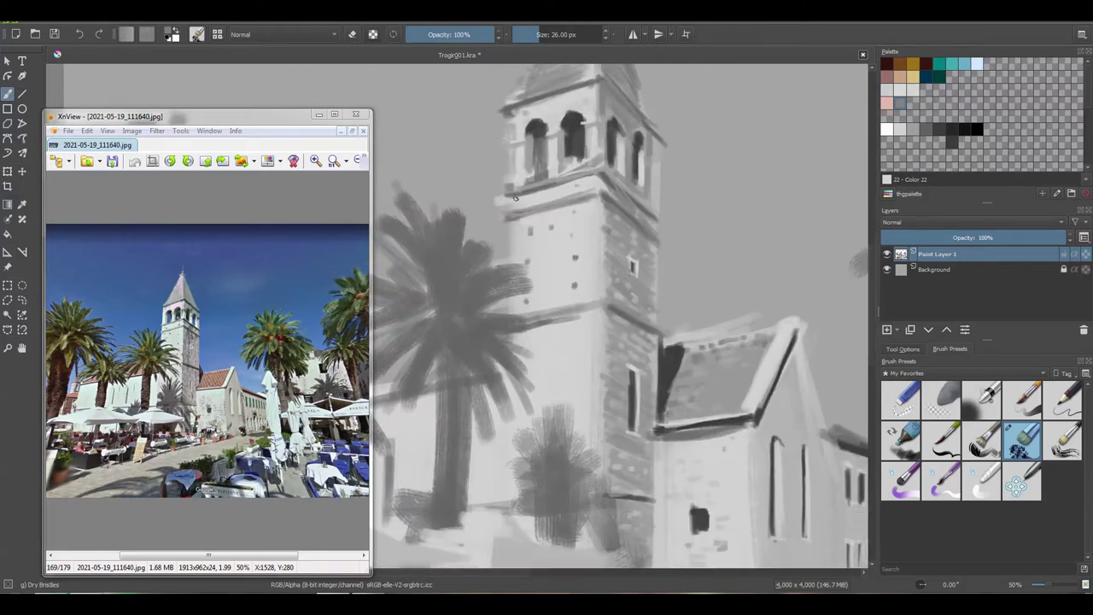
mouse_move(538, 384)
left_mouse_down()
mouse_move(532, 298)
mouse_move(629, 228)
left_mouse_up()
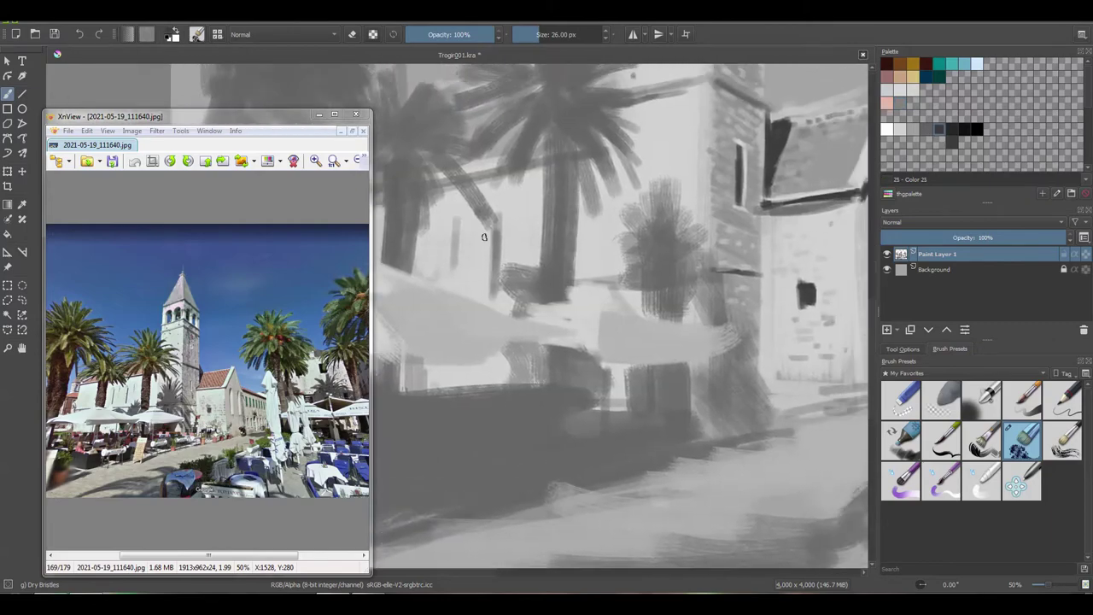
left_click_drag(497, 224, 494, 287)
left_click_drag(442, 227, 442, 281)
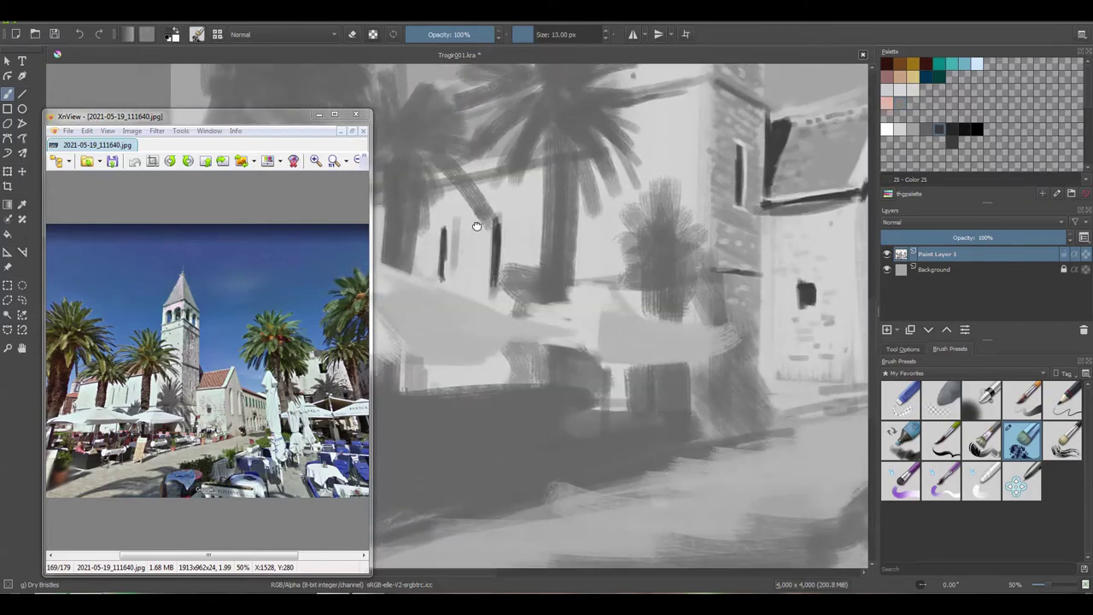
left_click_drag(478, 223, 478, 232)
scroll(476, 225, "down", 1)
Darken the central palm trunk and paint drooping fronds on its right side
scroll(522, 246, "down", 3)
scroll(523, 247, "up", 3)
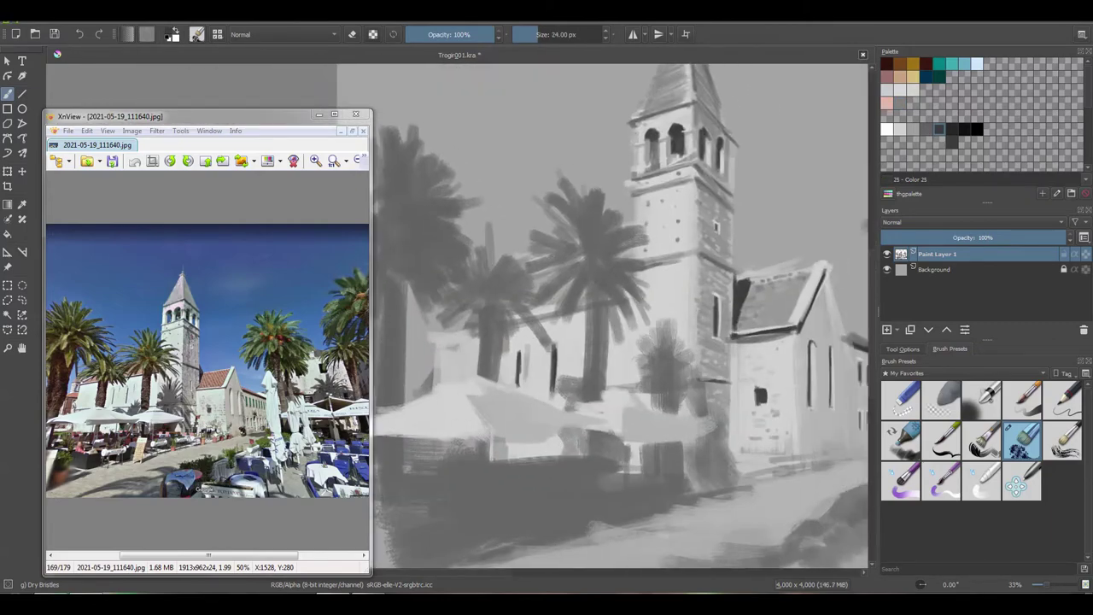
mouse_move(593, 399)
left_mouse_down()
mouse_move(601, 275)
mouse_move(617, 345)
left_mouse_up()
key("bracketright")
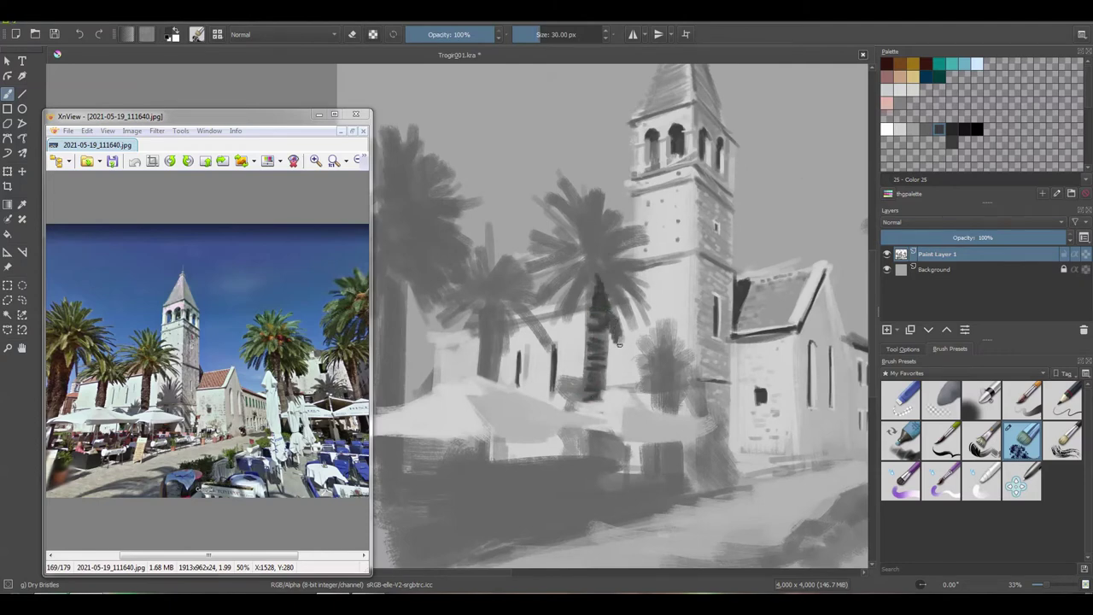
mouse_move(610, 290)
left_mouse_down()
mouse_move(621, 347)
mouse_move(627, 321)
left_mouse_up()
mouse_move(612, 282)
left_mouse_down()
mouse_move(640, 338)
mouse_move(630, 297)
left_mouse_up()
mouse_move(630, 287)
left_mouse_down()
mouse_move(665, 326)
mouse_move(647, 282)
mouse_move(668, 287)
left_mouse_up()
Fill in dark fronds across the left and centre of the central palm crown
left_click_drag(570, 286, 550, 319)
left_click_drag(584, 268, 563, 328)
left_click_drag(575, 289, 562, 324)
left_click_drag(594, 271, 576, 299)
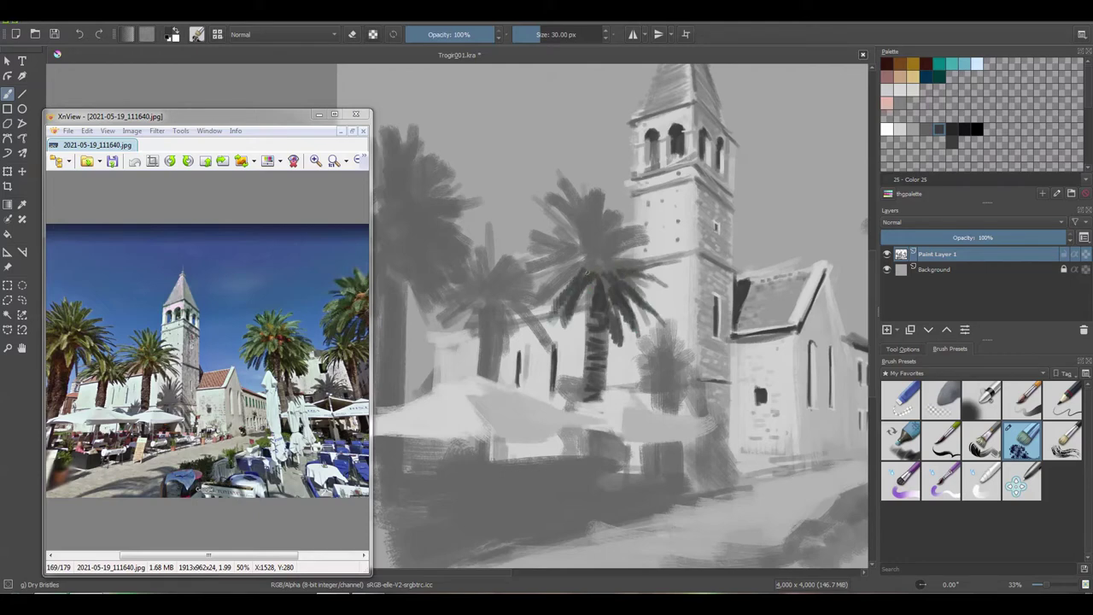
mouse_move(579, 246)
left_mouse_down()
mouse_move(555, 261)
mouse_move(608, 276)
mouse_move(641, 227)
mouse_move(678, 278)
mouse_move(579, 193)
mouse_move(551, 205)
mouse_move(613, 299)
mouse_move(603, 267)
left_mouse_up()
mouse_move(555, 274)
left_mouse_down()
mouse_move(543, 290)
mouse_move(523, 277)
mouse_move(556, 241)
mouse_move(583, 258)
mouse_move(604, 220)
mouse_move(644, 202)
left_mouse_up()
mouse_move(589, 272)
left_mouse_down()
mouse_move(576, 319)
mouse_move(568, 306)
mouse_move(583, 318)
left_mouse_up()
Add light grey highlight strokes around the central palm and its crown
left_click(800, 418, "ctrl")
mouse_move(536, 351)
left_mouse_down()
mouse_move(562, 326)
mouse_move(577, 328)
left_mouse_up()
left_click_drag(557, 344, 595, 330)
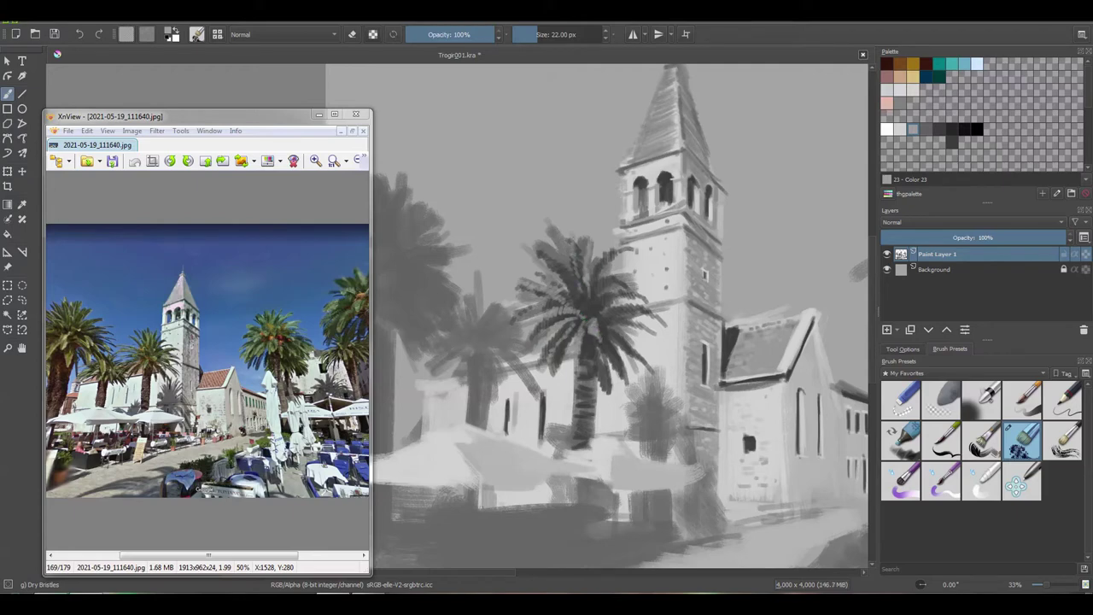
left_click_drag(561, 263, 589, 316)
left_click(912, 116)
left_click(914, 129)
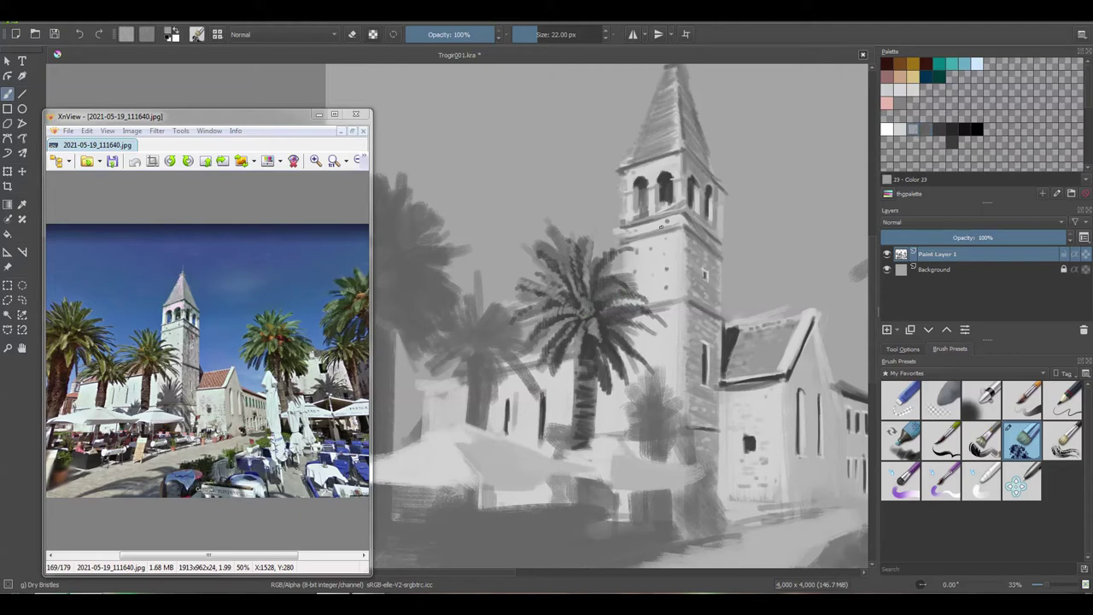
left_click(904, 133)
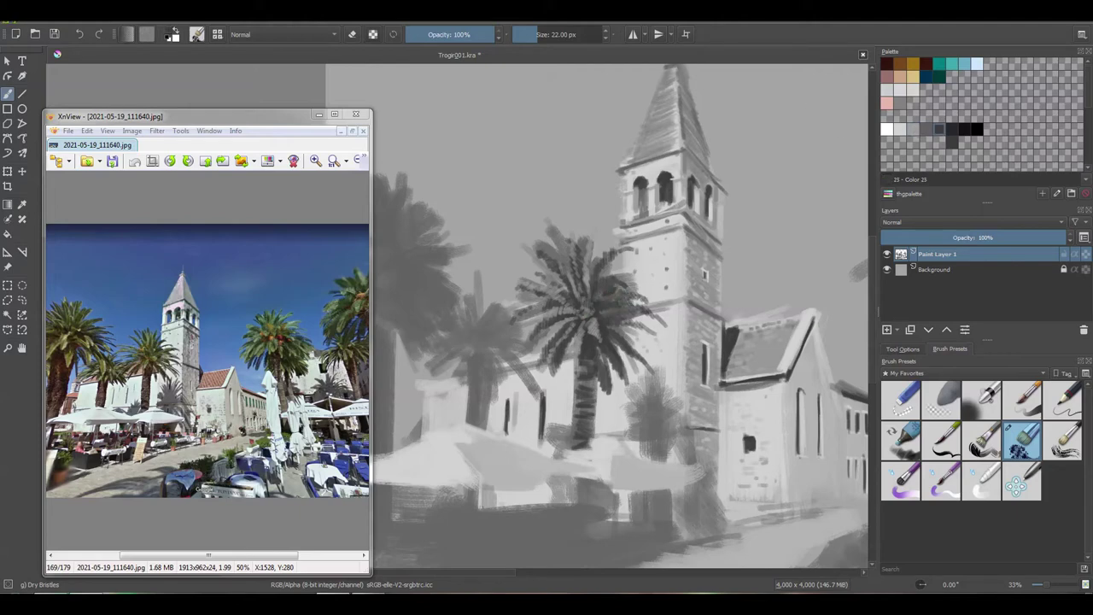
Paint dark strokes and upper-left fronds on the small palm
left_click_drag(620, 316, 650, 272)
mouse_move(516, 352)
left_mouse_down()
mouse_move(504, 321)
mouse_move(523, 290)
mouse_move(538, 346)
mouse_move(567, 341)
left_mouse_up()
key("bracketright")
key("bracketleft")
mouse_move(502, 299)
left_mouse_down()
mouse_move(465, 331)
mouse_move(489, 300)
mouse_move(529, 279)
mouse_move(560, 283)
mouse_move(565, 298)
mouse_move(543, 311)
mouse_move(569, 315)
mouse_move(565, 299)
mouse_move(495, 260)
mouse_move(509, 256)
left_mouse_up()
left_click_drag(512, 279, 528, 270)
Darken the small palm's trunk and upper fronds, plus the large palm's trunk
left_click_drag(465, 299, 504, 276)
left_click_drag(514, 362, 512, 388)
left_click_drag(514, 341, 513, 367)
left_click_drag(509, 364, 504, 386)
left_click_drag(511, 340, 505, 380)
left_click_drag(515, 326, 512, 343)
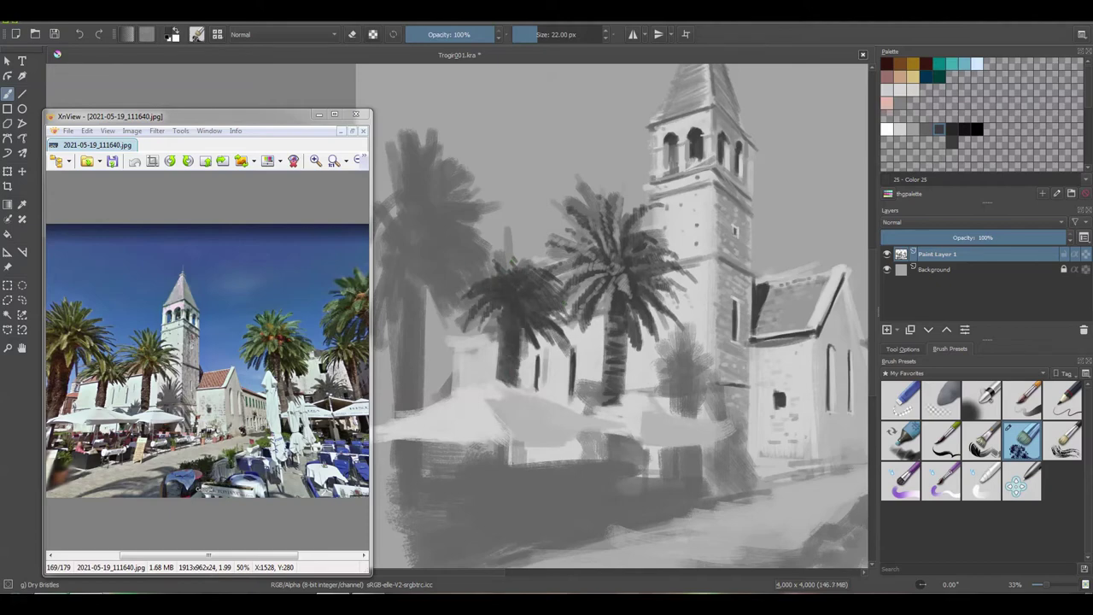
mouse_move(608, 291)
left_mouse_down()
mouse_move(603, 317)
mouse_move(623, 335)
mouse_move(622, 350)
left_mouse_up()
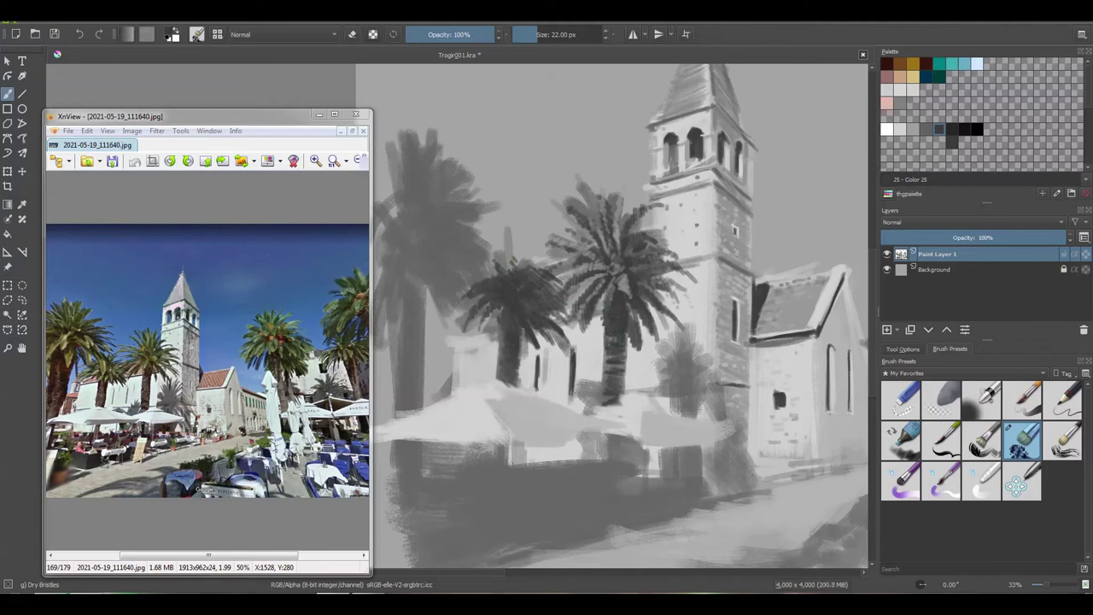
left_click_drag(497, 310, 487, 347)
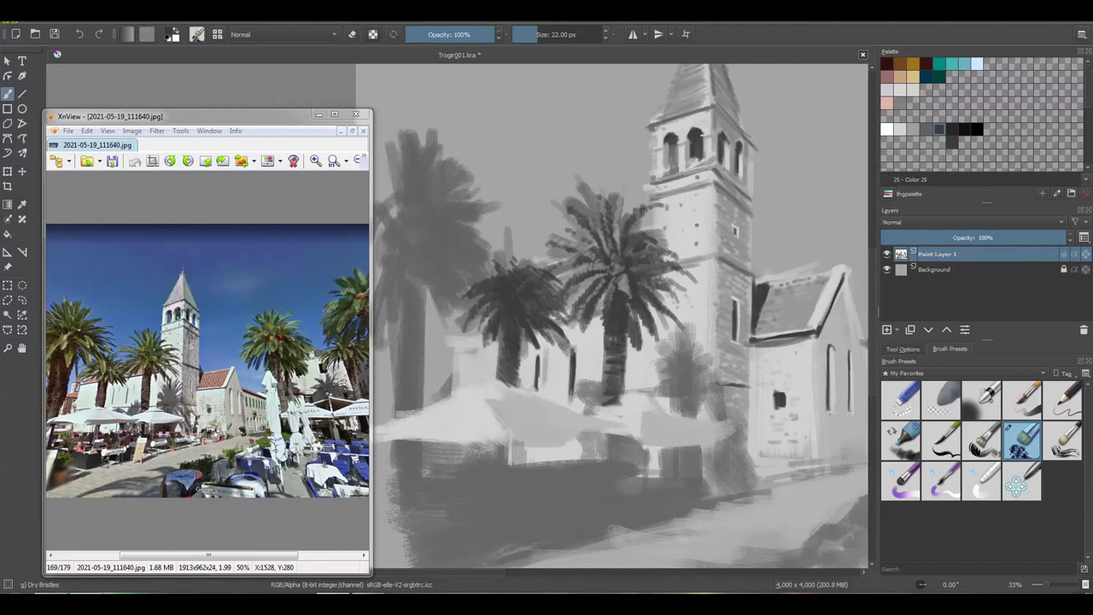
With a much larger brush, paint the left palm's dark trunk and fronds
left_click_drag(517, 310, 575, 318)
key("bracketright")
key("bracketright")
key("bracketright")
left_click_drag(463, 410, 470, 281)
left_click_drag(470, 282, 495, 248)
left_click_drag(501, 333, 504, 247)
left_click_drag(520, 287, 451, 224)
left_click_drag(467, 269, 432, 210)
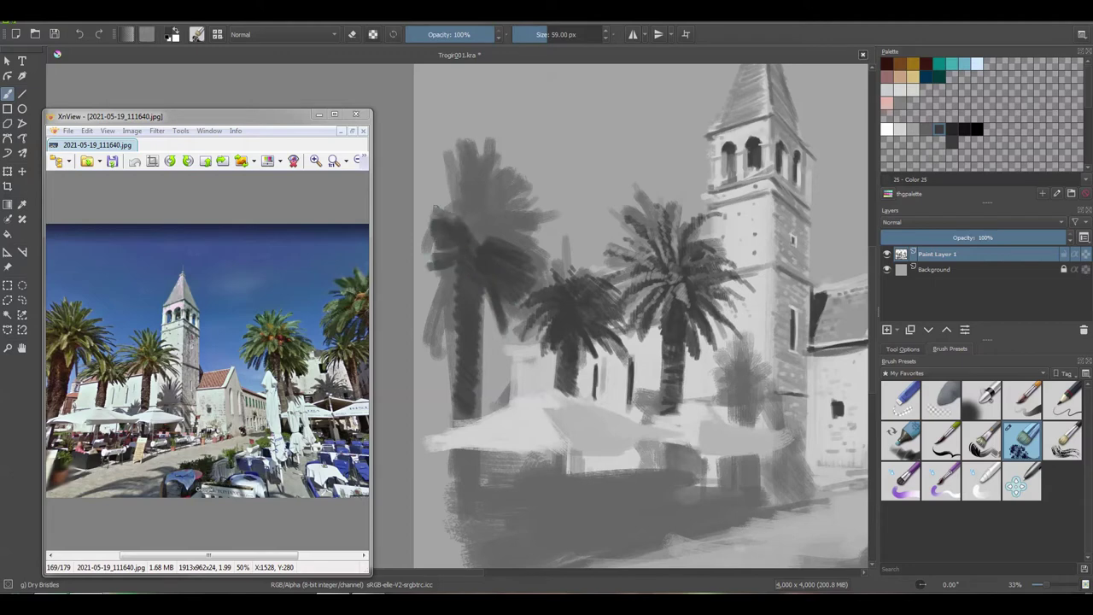
mouse_move(434, 154)
left_mouse_down()
mouse_move(453, 229)
mouse_move(494, 254)
left_mouse_up()
mouse_move(491, 205)
left_mouse_down()
mouse_move(504, 256)
mouse_move(431, 316)
mouse_move(461, 248)
left_mouse_up()
Darken the left palm trunk and middle palm fronds, adding fronds atop the left palm
key("bracketleft")
key("bracketleft")
left_click_drag(450, 342, 461, 286)
left_click_drag(452, 367, 476, 263)
mouse_move(517, 232)
left_mouse_down()
mouse_move(539, 266)
mouse_move(530, 290)
mouse_move(570, 210)
mouse_move(567, 247)
mouse_move(584, 261)
left_mouse_up()
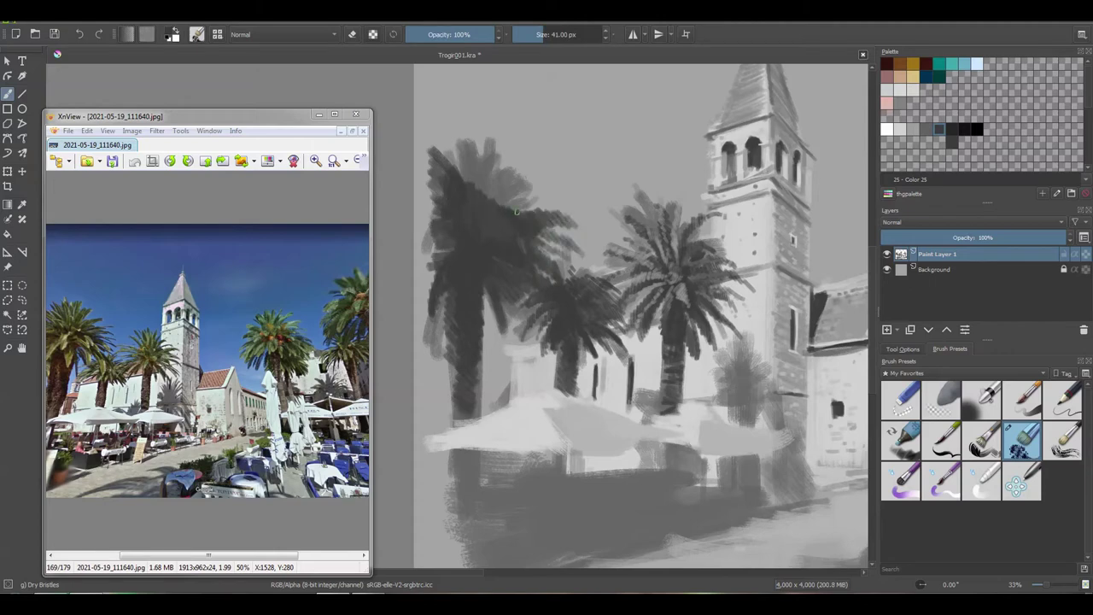
mouse_move(500, 214)
left_mouse_down()
mouse_move(560, 191)
mouse_move(538, 169)
mouse_move(551, 178)
left_mouse_up()
mouse_move(470, 188)
left_mouse_down()
mouse_move(508, 149)
mouse_move(469, 157)
left_mouse_up()
Block in dark shadow shapes beneath the café umbrella's edge
scroll(469, 157, "down", 3)
scroll(445, 346, "up", 2)
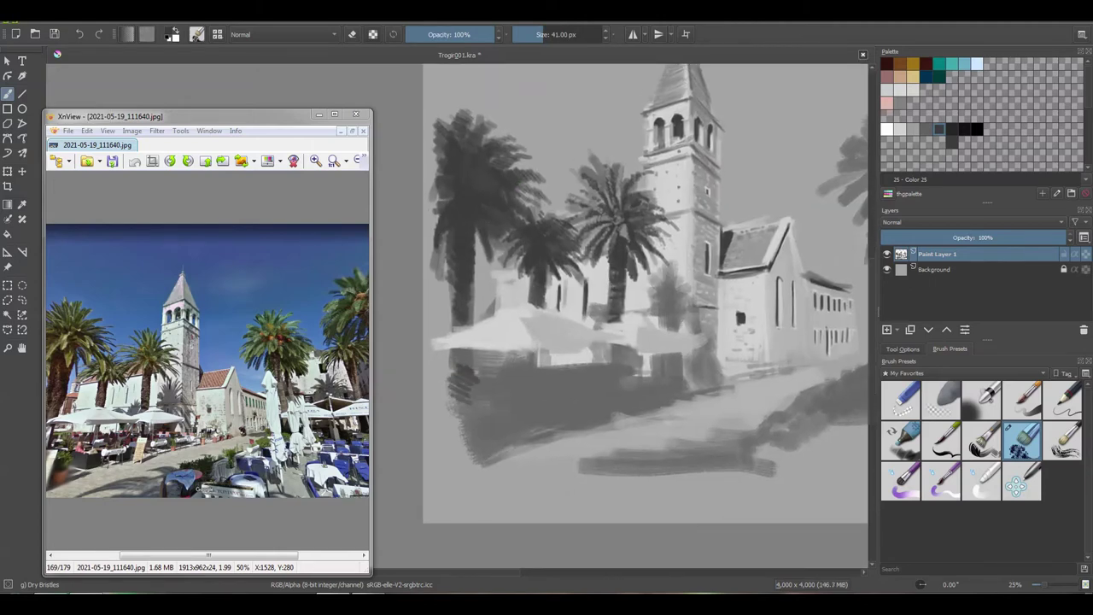
mouse_move(445, 346)
left_mouse_down()
mouse_move(501, 355)
mouse_move(502, 384)
mouse_move(581, 391)
left_mouse_up()
key("bracketright")
left_click_drag(602, 367, 607, 389)
left_click_drag(494, 389, 524, 434)
mouse_move(488, 398)
left_mouse_down()
mouse_move(504, 440)
mouse_move(559, 394)
mouse_move(561, 426)
left_mouse_up()
Add a dark band, vertical strokes and deeper café shadow under the umbrella
left_click_drag(483, 422, 530, 436)
left_click_drag(480, 384, 489, 408)
mouse_move(584, 408)
left_mouse_down()
mouse_move(679, 392)
mouse_move(681, 355)
mouse_move(646, 389)
mouse_move(683, 388)
left_mouse_up()
key("bracketright")
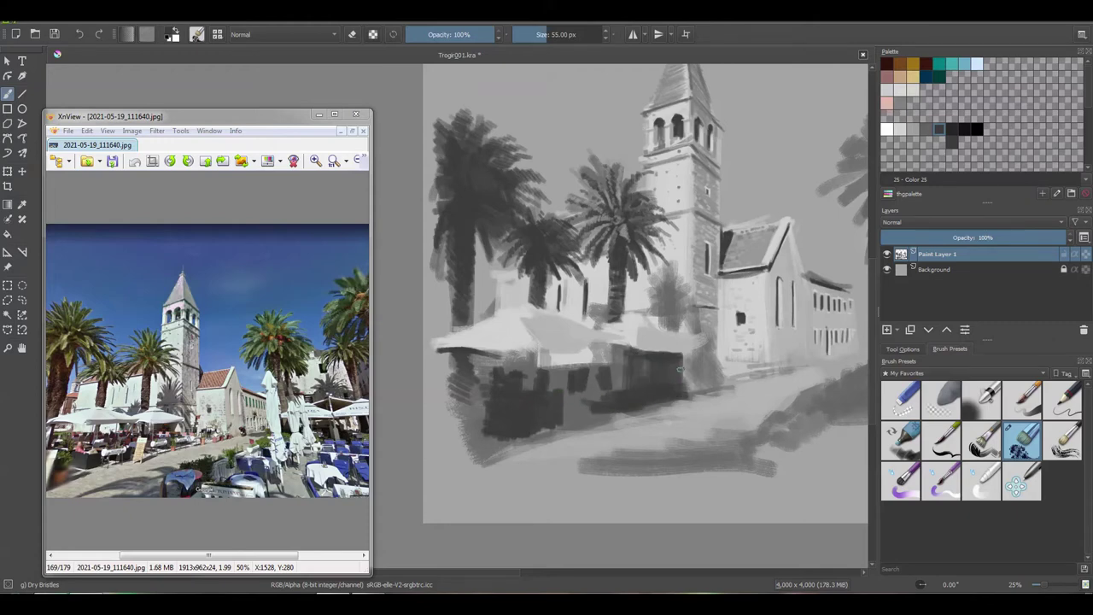
left_click_drag(563, 362, 566, 386)
mouse_move(525, 380)
left_mouse_down()
mouse_move(603, 395)
mouse_move(603, 412)
left_mouse_up()
mouse_move(618, 347)
left_mouse_down()
mouse_move(621, 384)
mouse_move(625, 356)
left_mouse_up()
mouse_move(570, 350)
left_mouse_down()
mouse_move(577, 369)
mouse_move(603, 351)
mouse_move(584, 319)
left_mouse_up()
Darken the small tree and church base, adding small figures and shadows nearby
left_click(584, 329, "ctrl")
key("bracketleft")
key("bracketleft")
key("bracketleft")
left_click_drag(654, 320, 692, 327)
left_click_drag(690, 294, 698, 326)
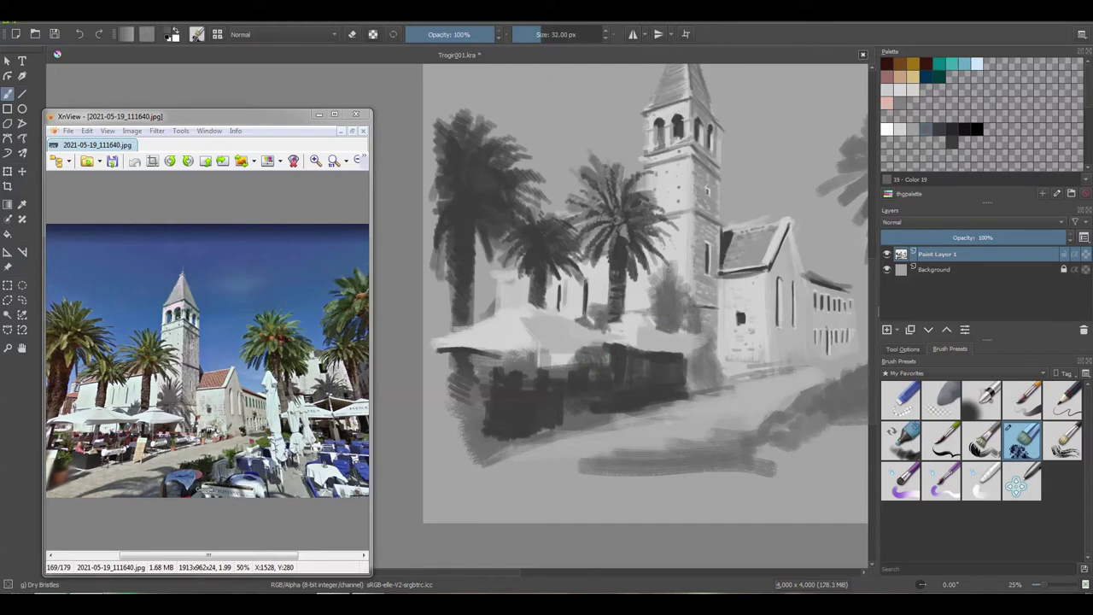
mouse_move(645, 299)
left_mouse_down()
mouse_move(650, 275)
mouse_move(650, 328)
mouse_move(701, 373)
mouse_move(737, 372)
left_mouse_up()
left_click_drag(752, 359, 726, 389)
left_click_drag(746, 369, 762, 376)
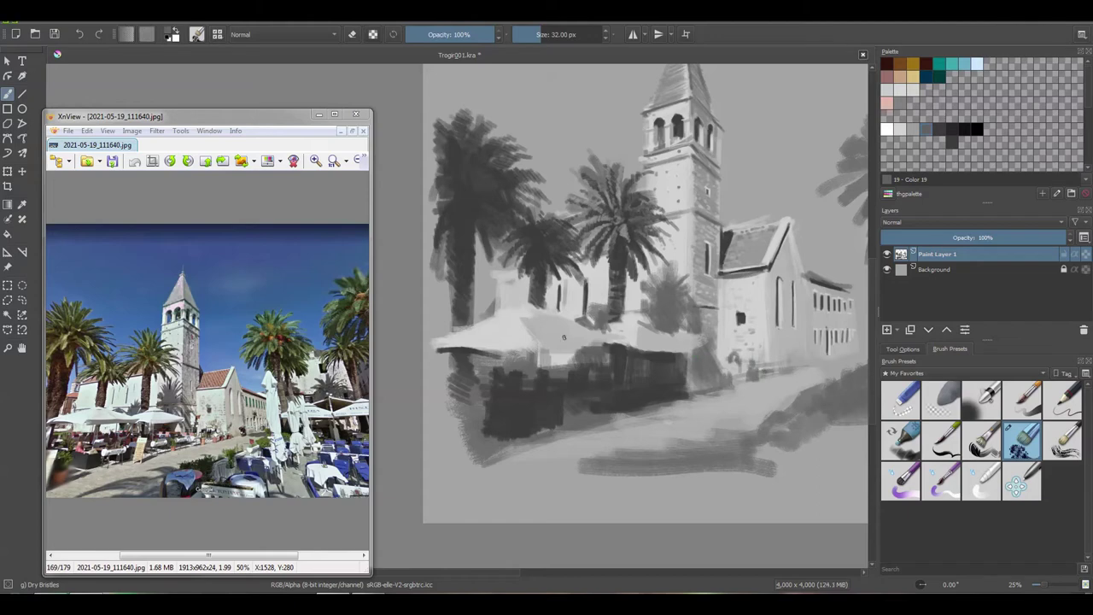
left_click_drag(693, 346, 643, 350)
Lighten the café umbrella's edge and top with sampled light greys
left_click(650, 337, "ctrl")
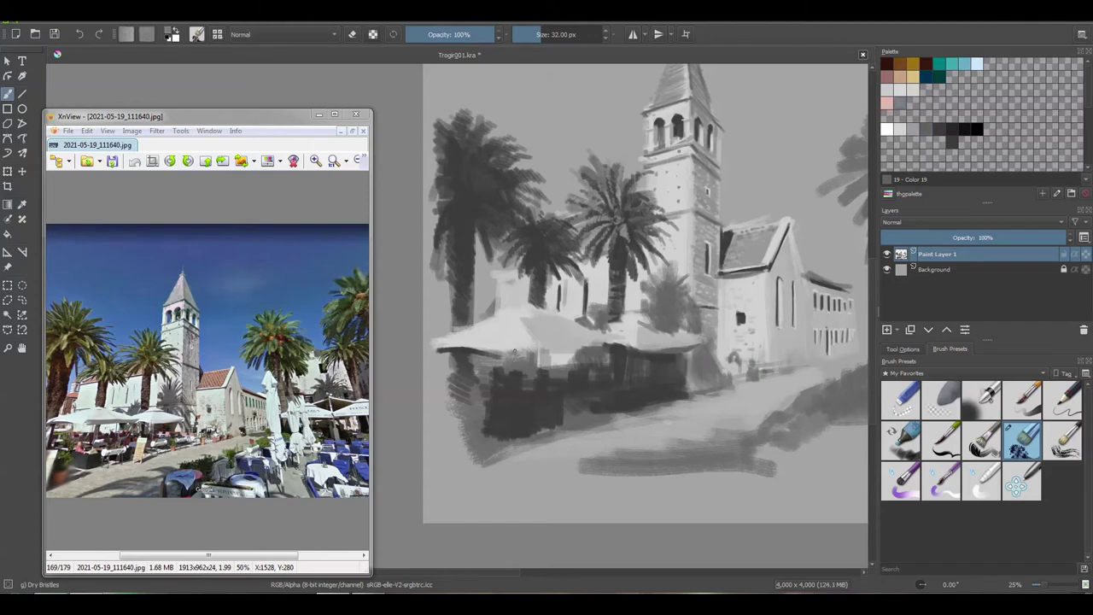
mouse_move(503, 347)
left_mouse_down()
mouse_move(615, 340)
mouse_move(559, 341)
mouse_move(557, 376)
mouse_move(544, 380)
left_mouse_up()
left_click(555, 363, "ctrl")
left_click_drag(516, 338, 534, 316)
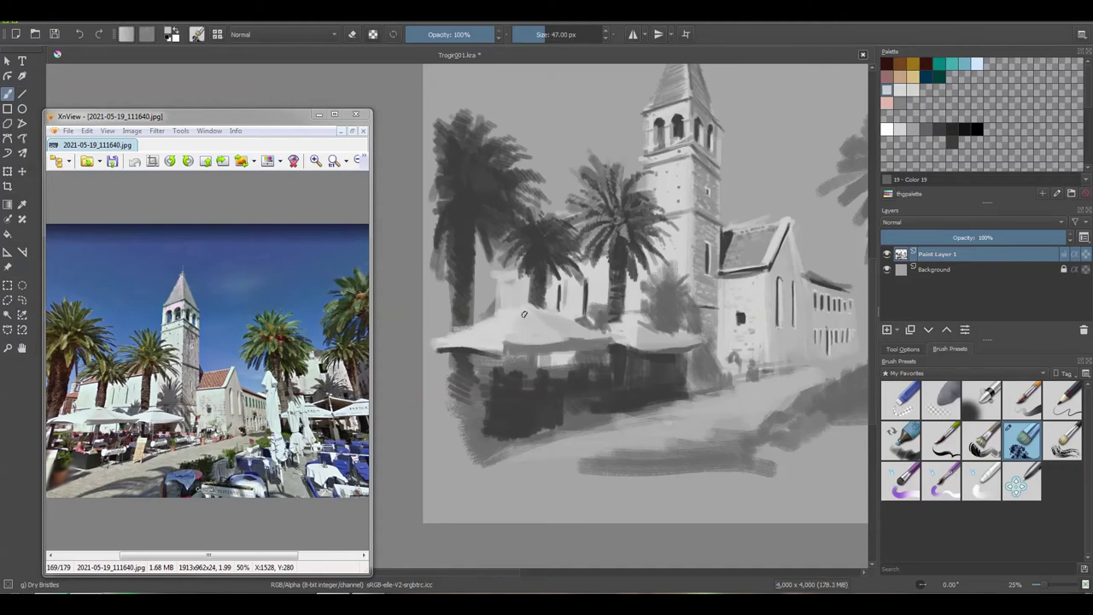
left_click_drag(603, 334, 584, 339)
left_click_drag(549, 304, 531, 307)
mouse_move(627, 337)
left_mouse_down()
mouse_move(602, 333)
mouse_move(639, 326)
left_mouse_up()
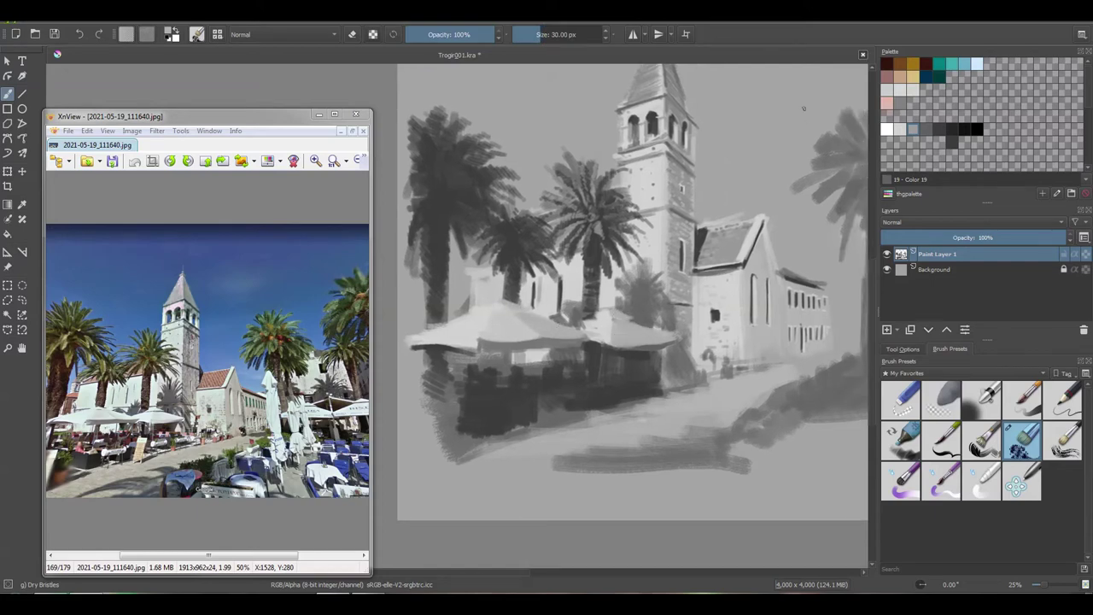
Brighten the left umbrella's lower edge, slope and top with white
left_click(596, 331, "ctrl")
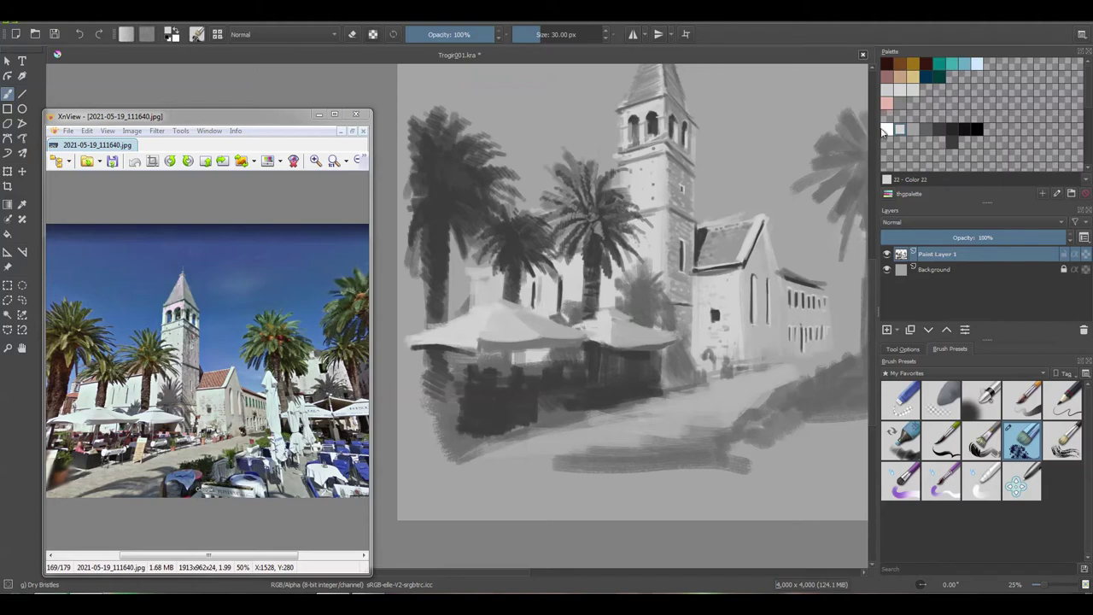
left_click(885, 129)
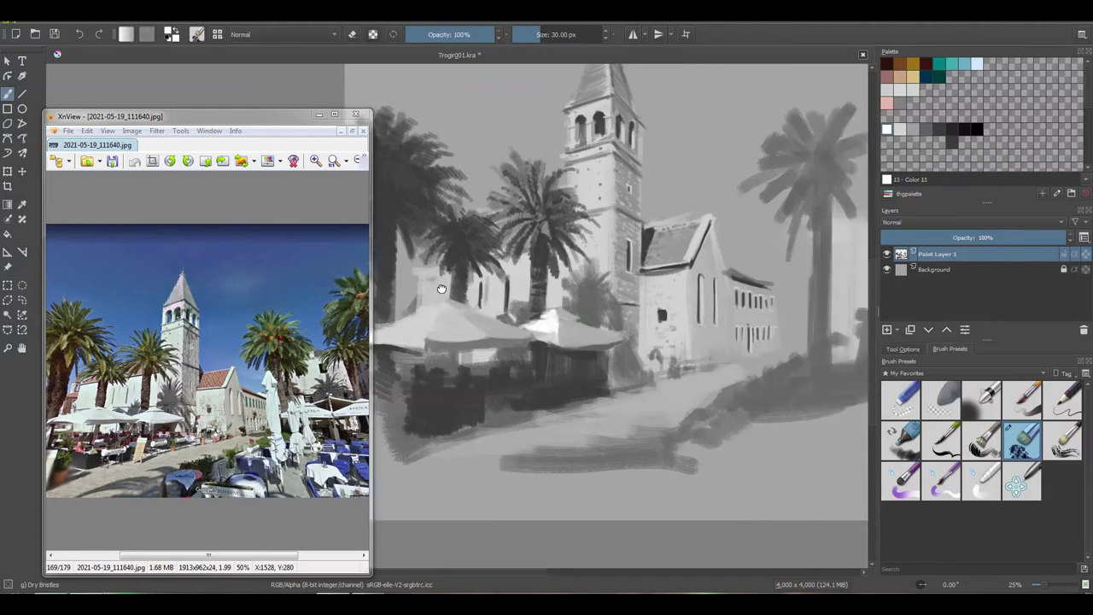
left_click_drag(605, 317, 631, 341)
mouse_move(439, 361)
left_mouse_down()
mouse_move(499, 360)
mouse_move(503, 326)
left_mouse_up()
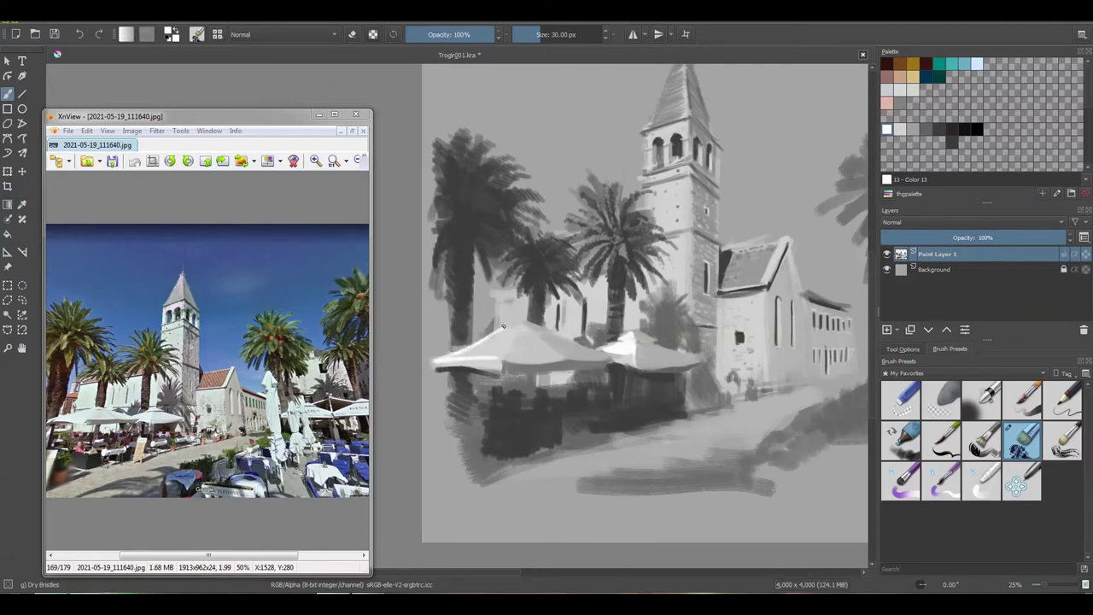
key("bracketright")
left_click_drag(452, 357, 501, 333)
key("bracketleft")
key("bracketleft")
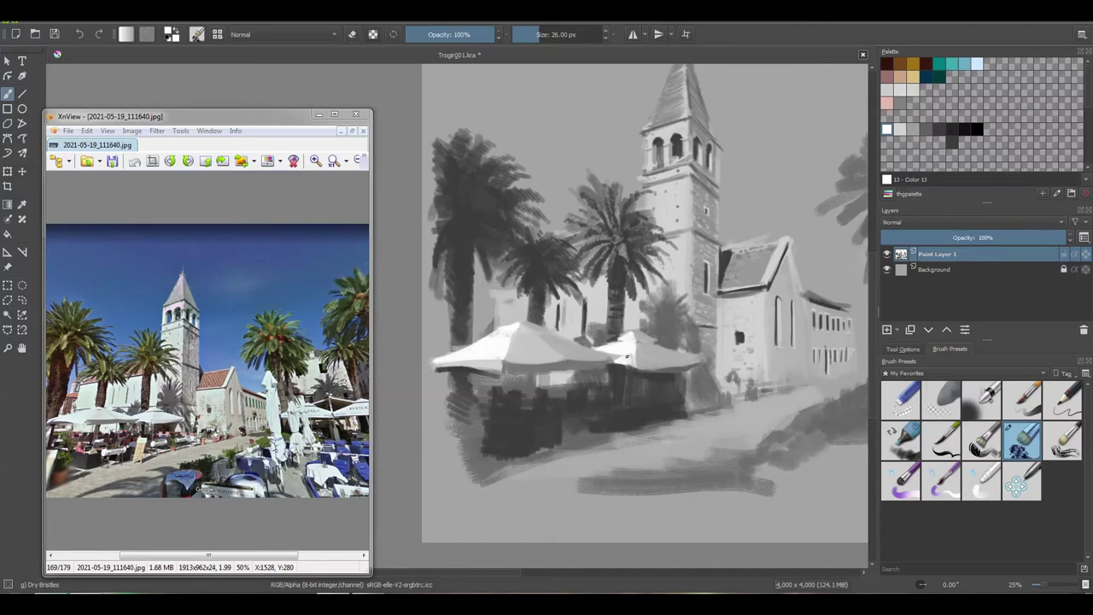
Add a light edge along the right side of the church roof
mouse_move(581, 327)
left_mouse_down()
mouse_move(568, 320)
mouse_move(544, 333)
left_mouse_up()
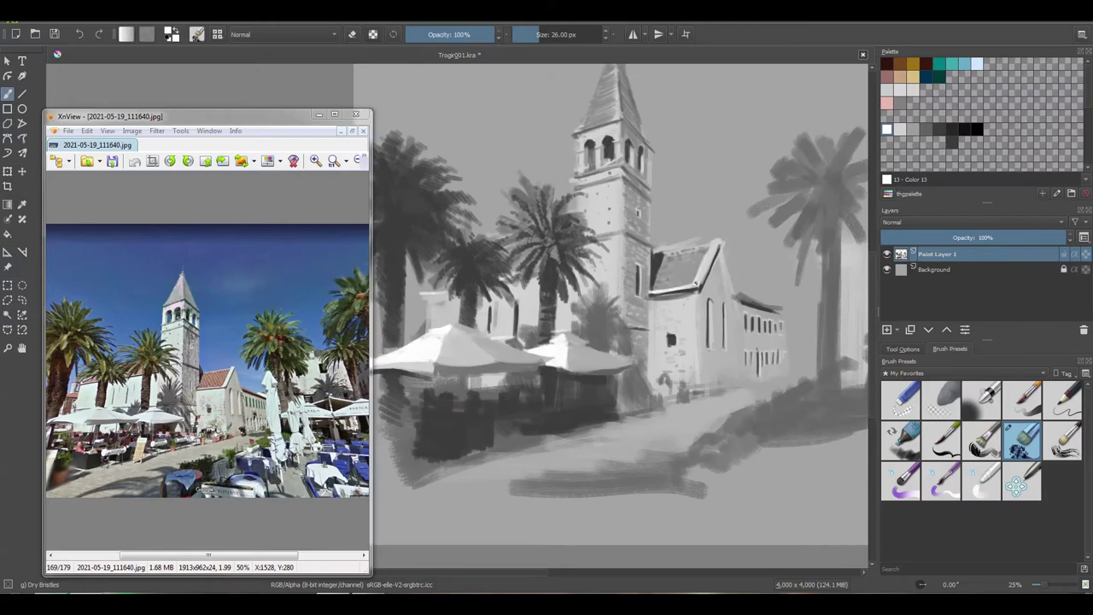
left_click_drag(695, 283, 680, 310)
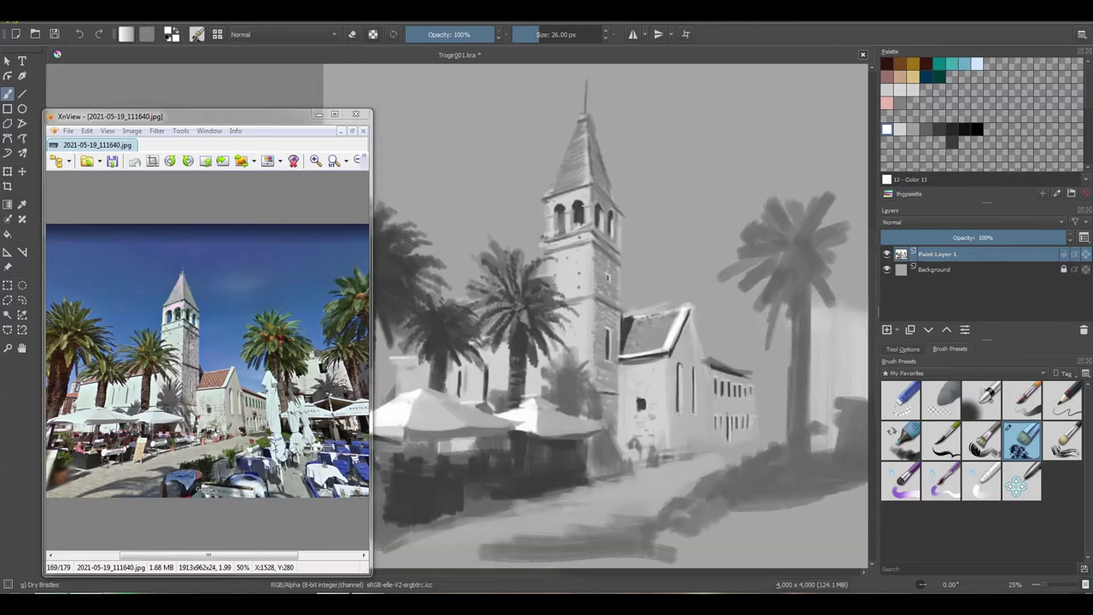
scroll(548, 181, "up", 2)
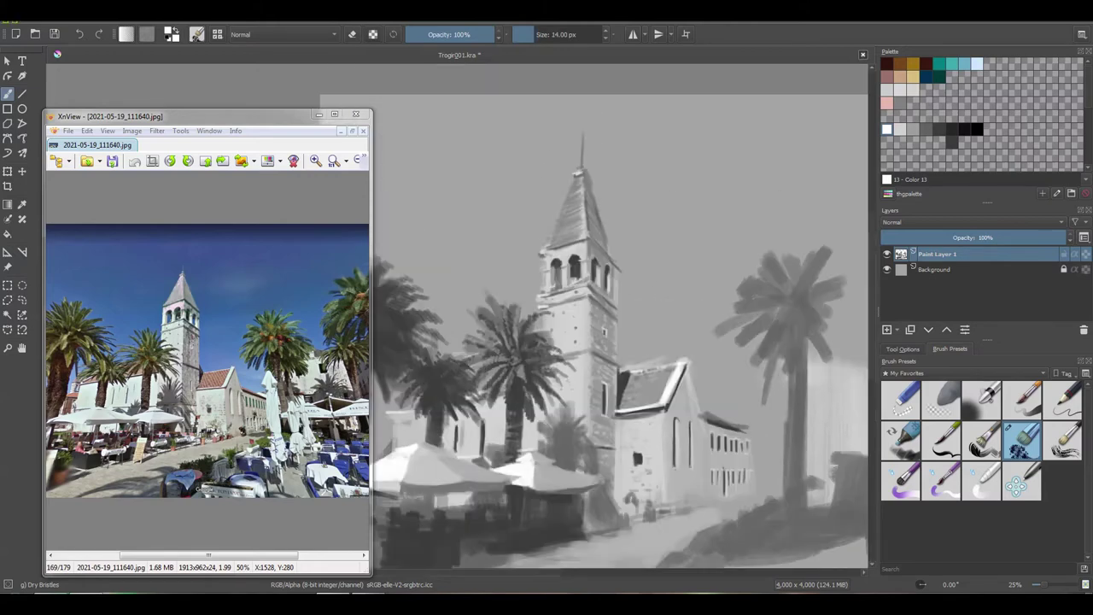
scroll(620, 333, "down", 2)
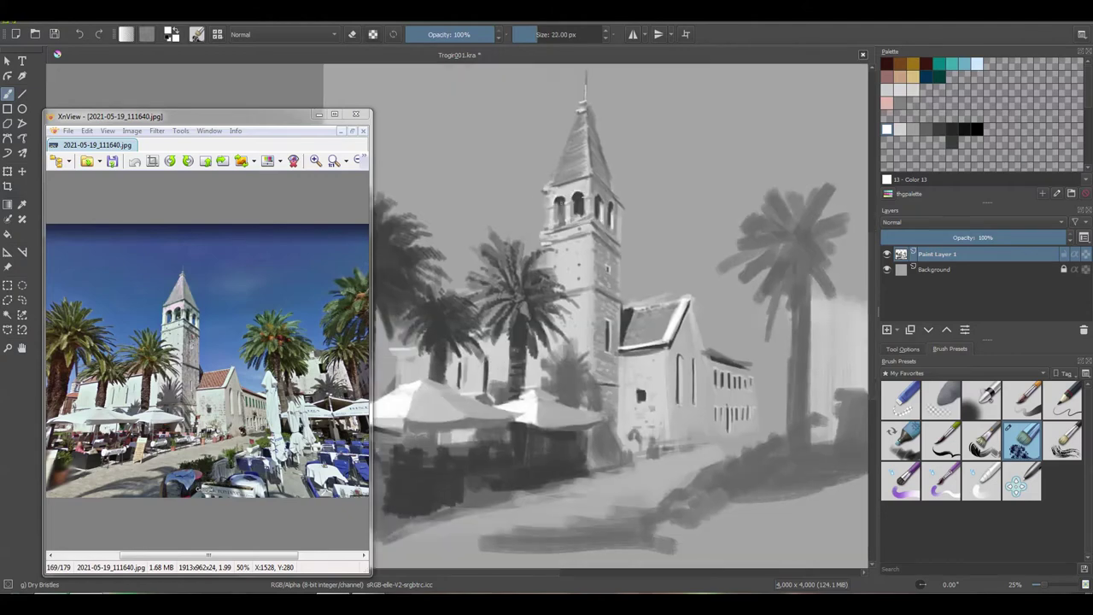
mouse_move(557, 249)
left_mouse_down()
mouse_move(577, 196)
mouse_move(616, 224)
mouse_move(649, 222)
left_mouse_up()
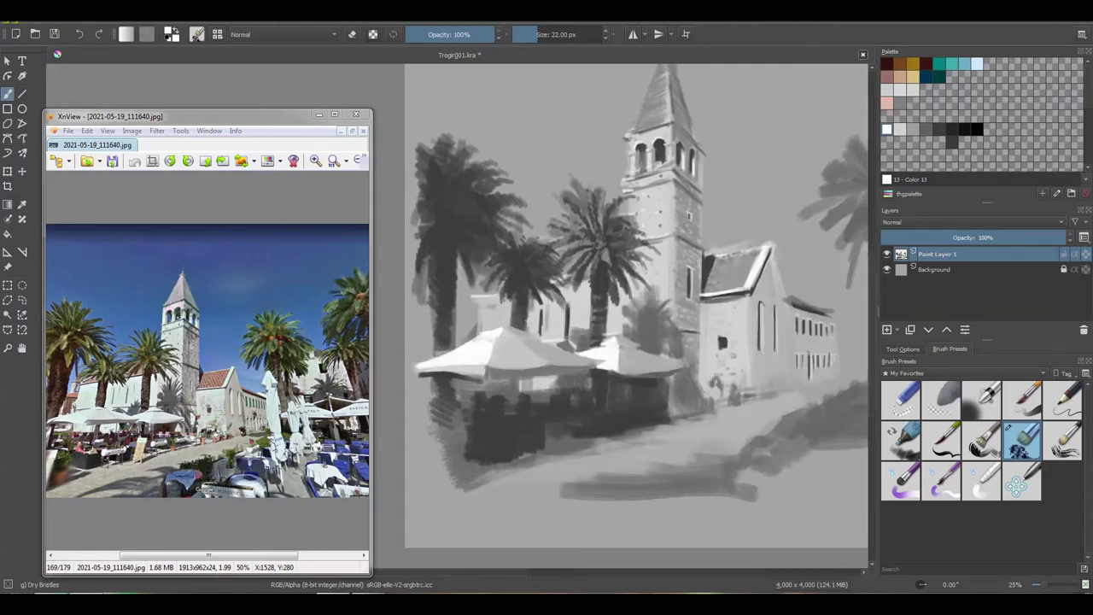
scroll(637, 308, "down", 4)
Paint a light post, sign and chair shapes under the umbrellas in lighter grey
left_click(900, 129)
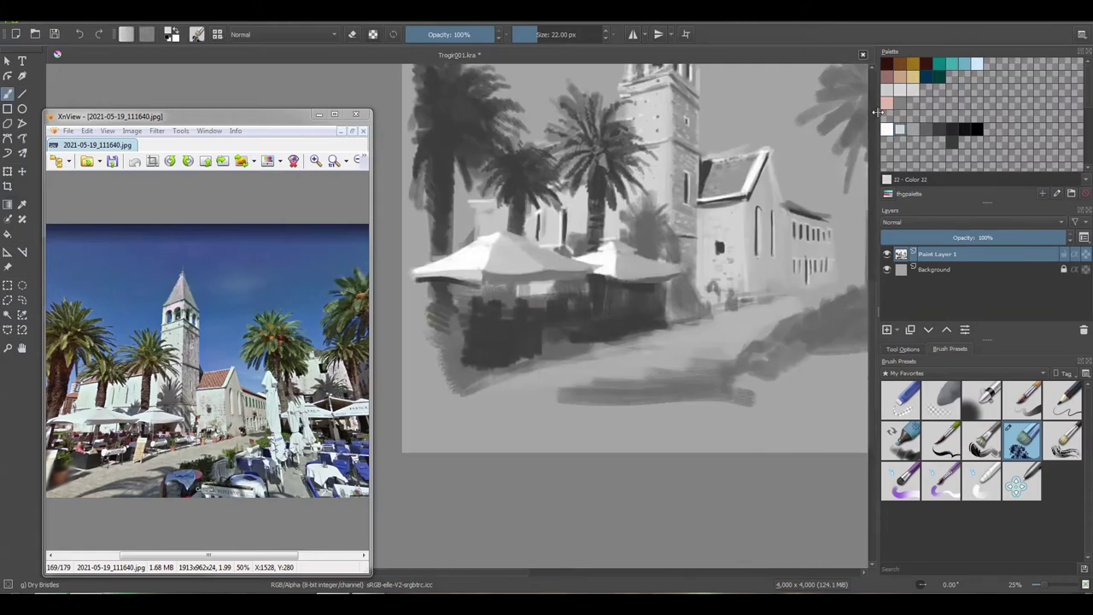
left_click_drag(594, 304, 572, 354)
key("bracketright")
mouse_move(589, 306)
left_mouse_down()
mouse_move(584, 346)
mouse_move(571, 351)
mouse_move(575, 343)
left_mouse_up()
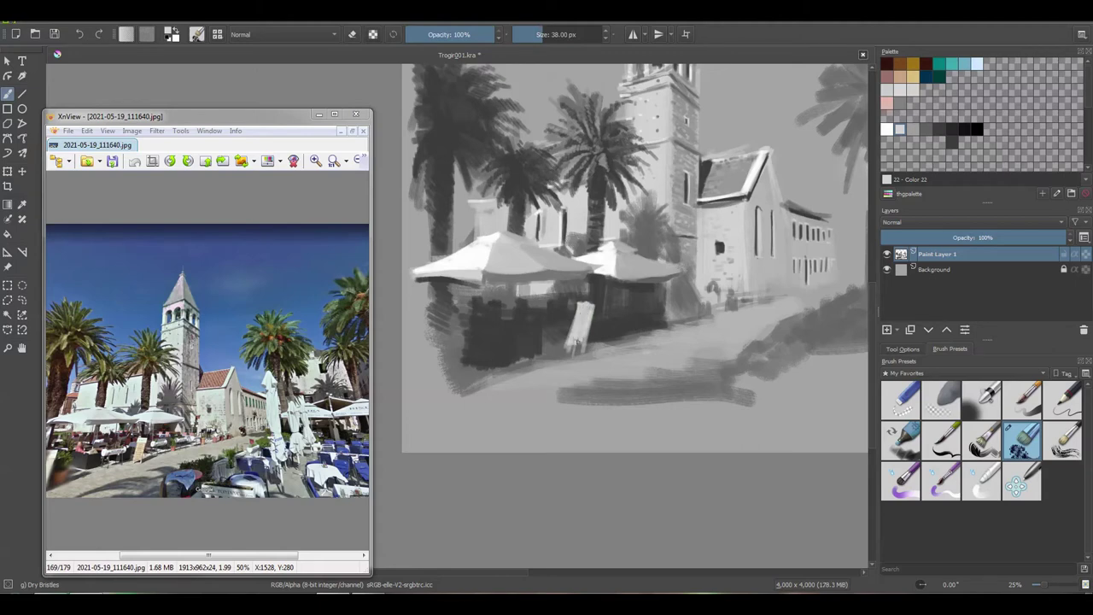
left_click_drag(506, 334, 662, 316)
Darken a chair's lower edge, dab highlights, and paint light table and chair legs
left_click(611, 325, "ctrl")
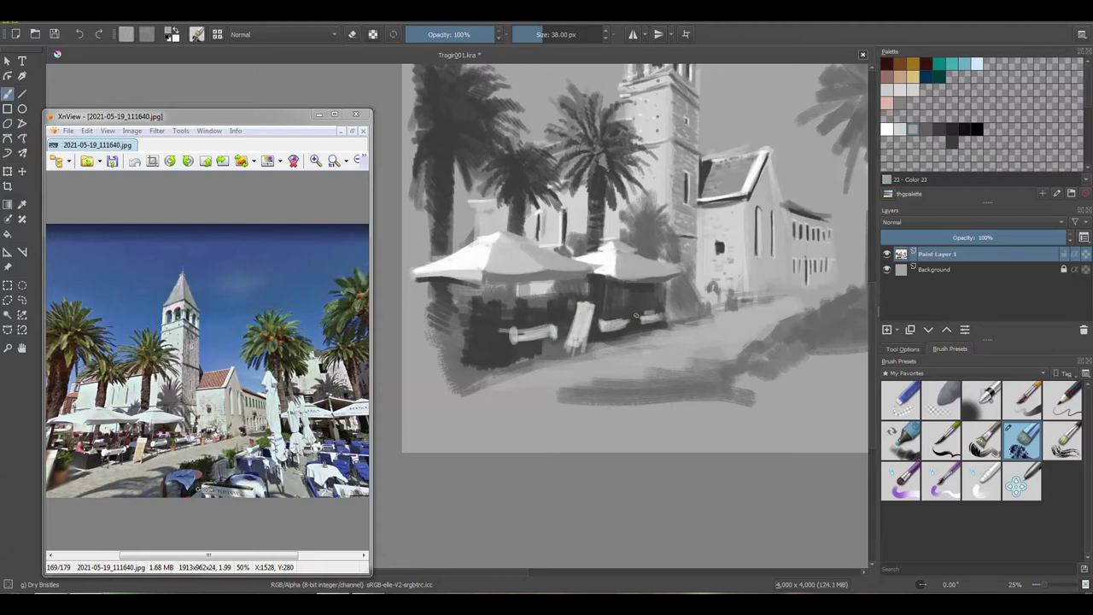
left_click_drag(545, 340, 517, 340)
left_click_drag(622, 304, 647, 302)
left_click(900, 129)
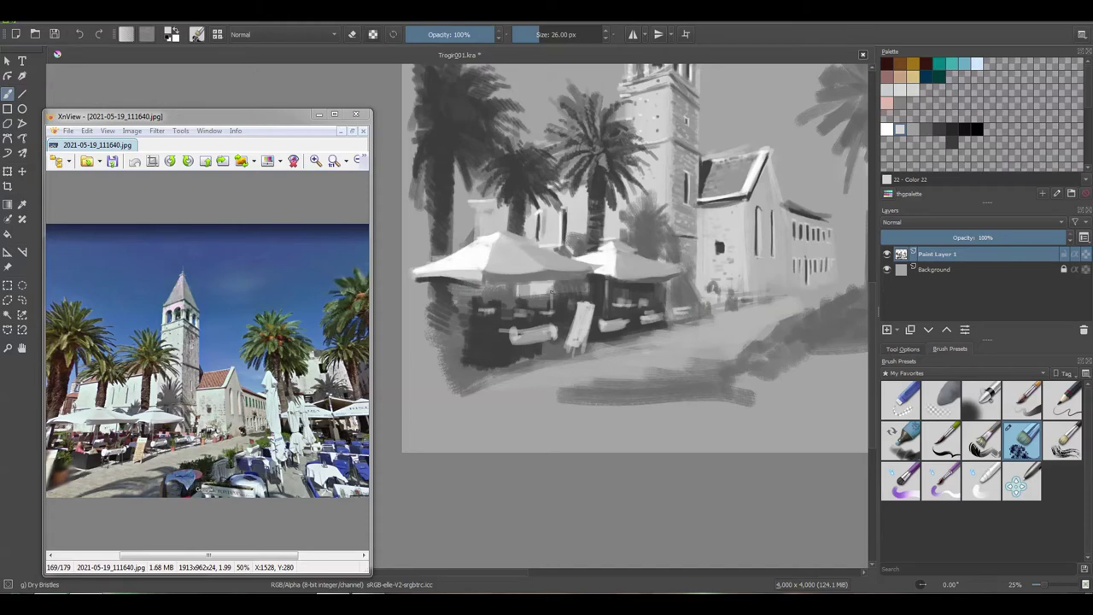
mouse_move(555, 292)
left_mouse_down()
mouse_move(559, 333)
mouse_move(521, 369)
left_mouse_up()
key("bracketleft")
Paint short dark grey shadow strokes beneath the chairs
left_click(913, 130)
key("bracketright")
key("bracketright")
key("bracketright")
left_click_drag(572, 350, 586, 314)
left_click(940, 129)
key("bracketleft")
key("bracketleft")
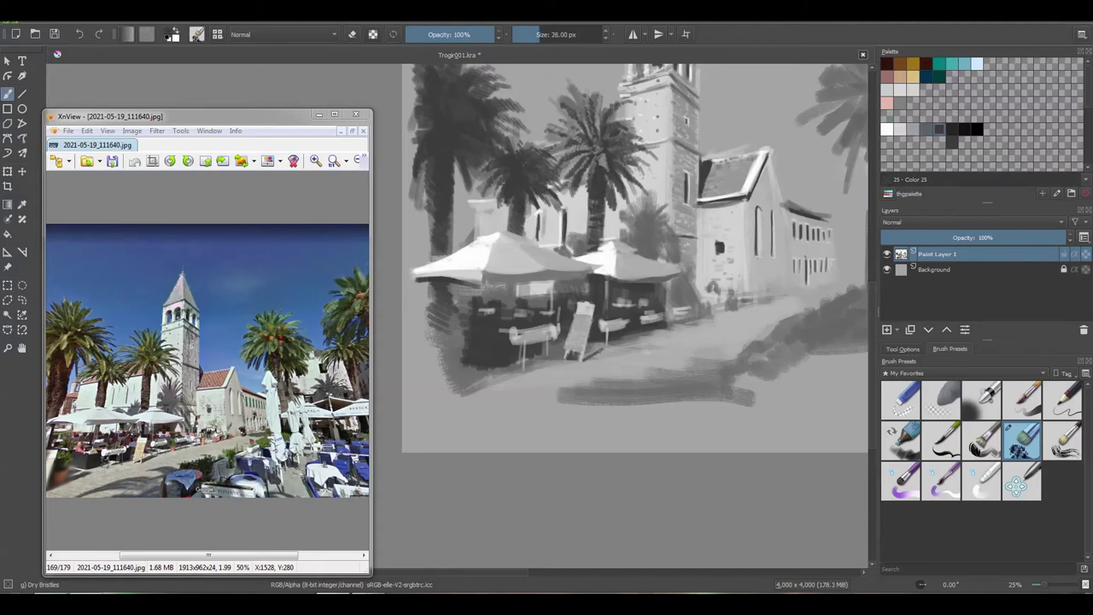
left_click_drag(584, 357, 608, 350)
left_click_drag(529, 364, 565, 355)
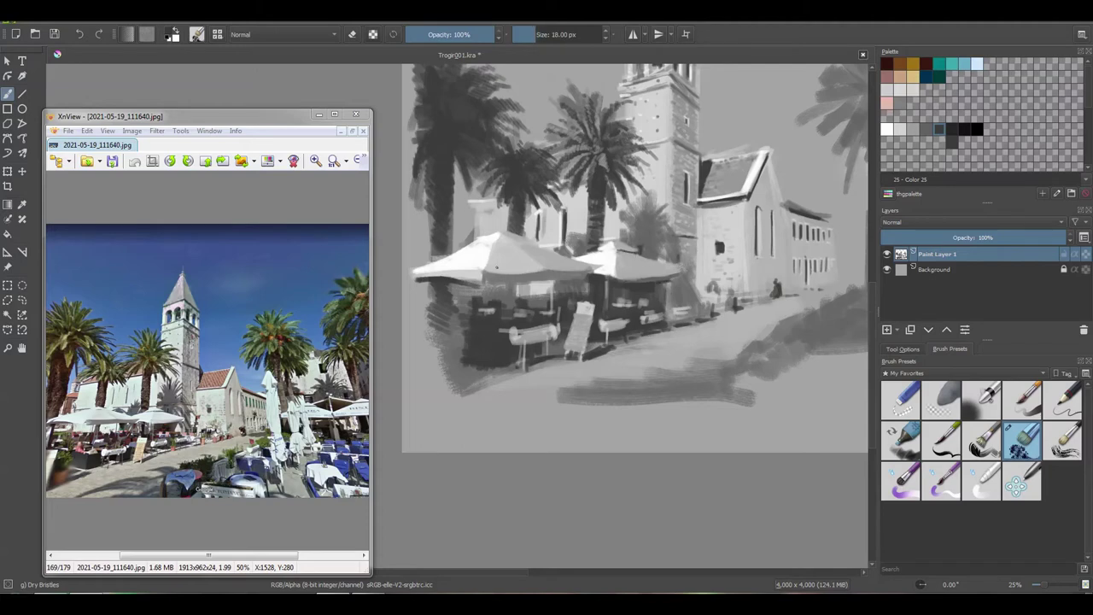
Lighten the left umbrella's edge with a sampled grey, then save the painting
key("bracketright")
key("bracketright")
key("bracketright")
left_click(514, 291, "ctrl")
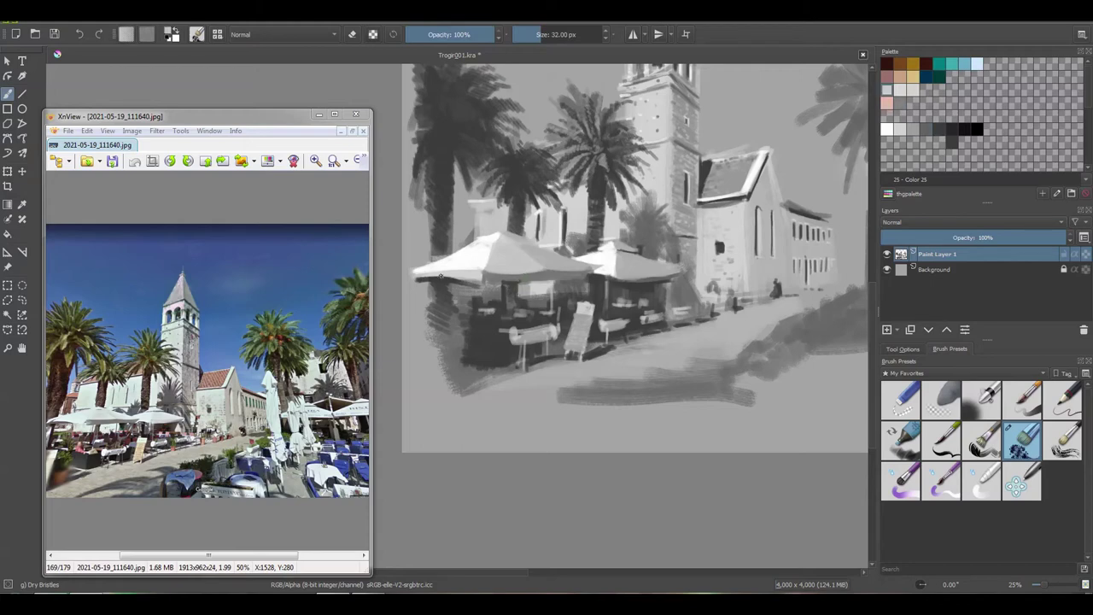
left_click_drag(412, 278, 463, 280)
left_click_drag(552, 216, 521, 254)
key("ctrl+s")
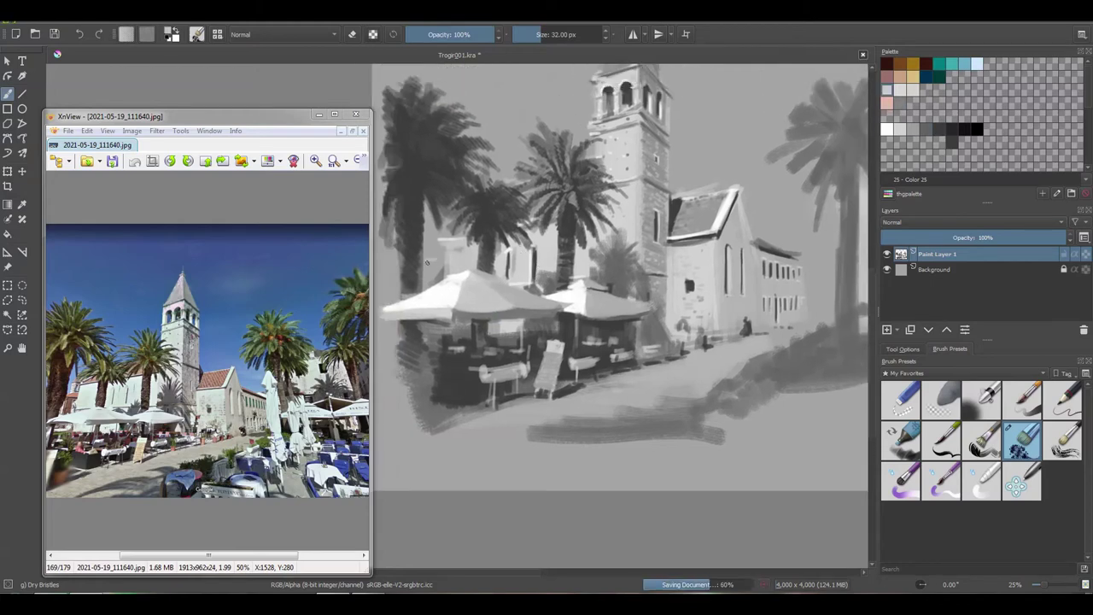
Lighten the left palm's fronds with a mid grey from the palette
key("bracketright")
key("bracketright")
key("bracketright")
key("bracketright")
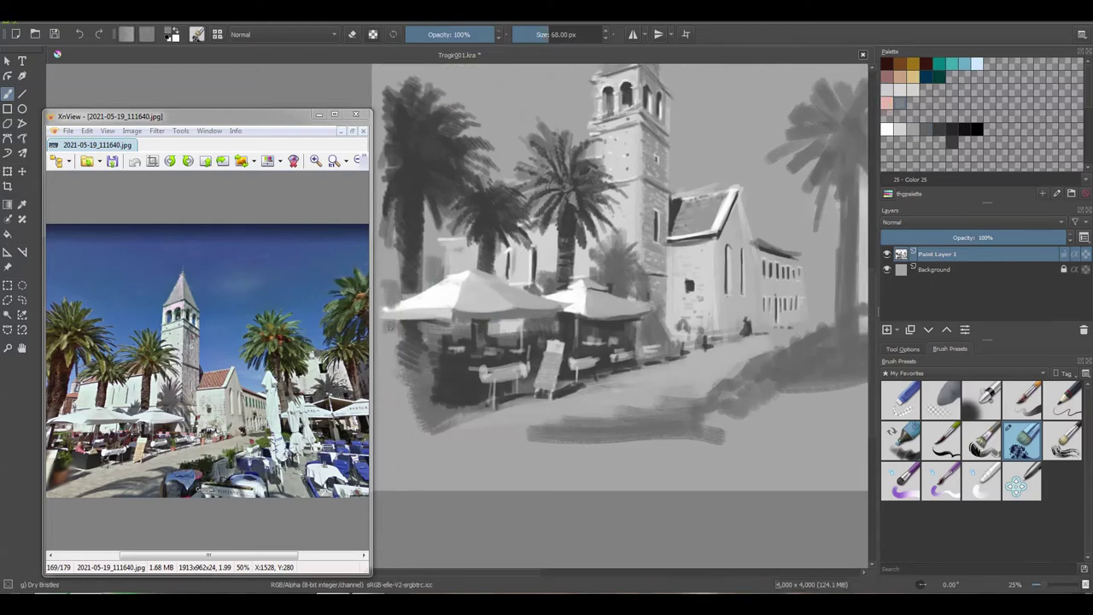
left_click_drag(391, 375, 460, 425)
key("bracketleft")
key("bracketleft")
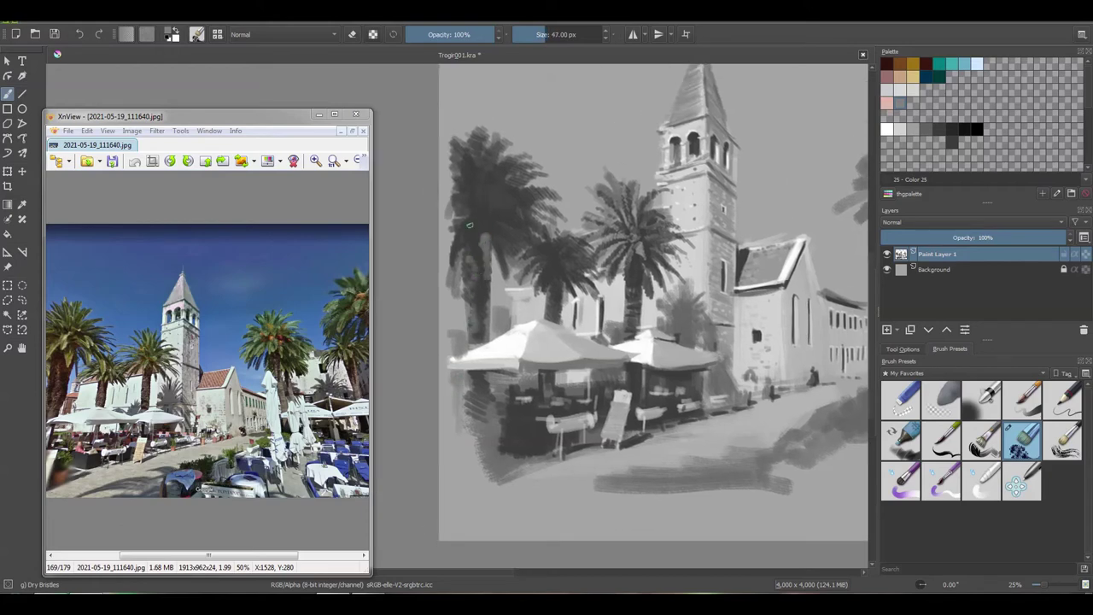
key("bracketleft")
key("bracketleft")
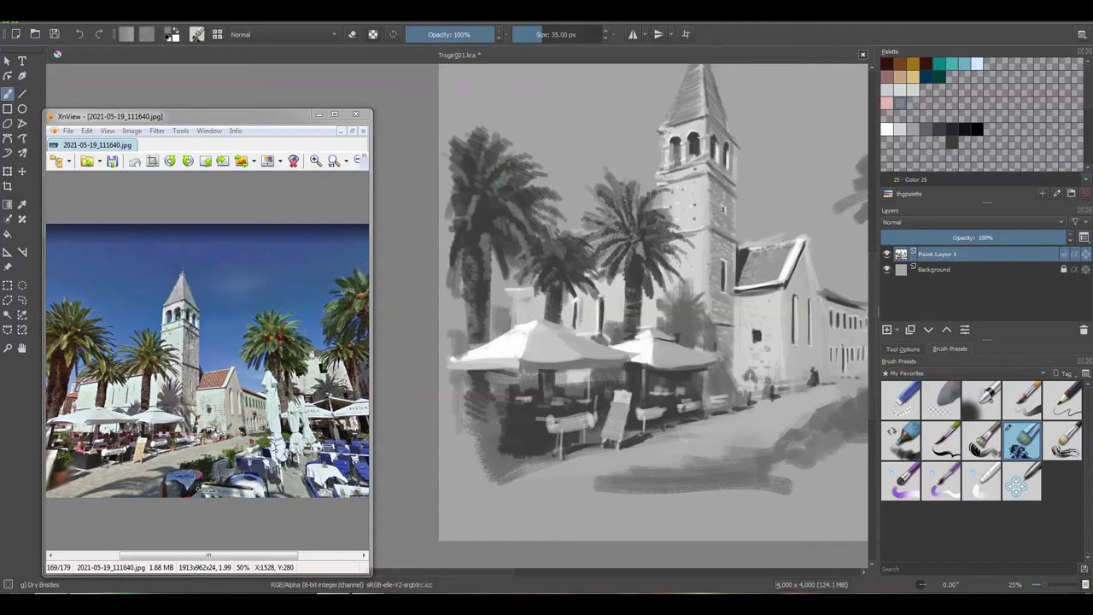
left_click(914, 130)
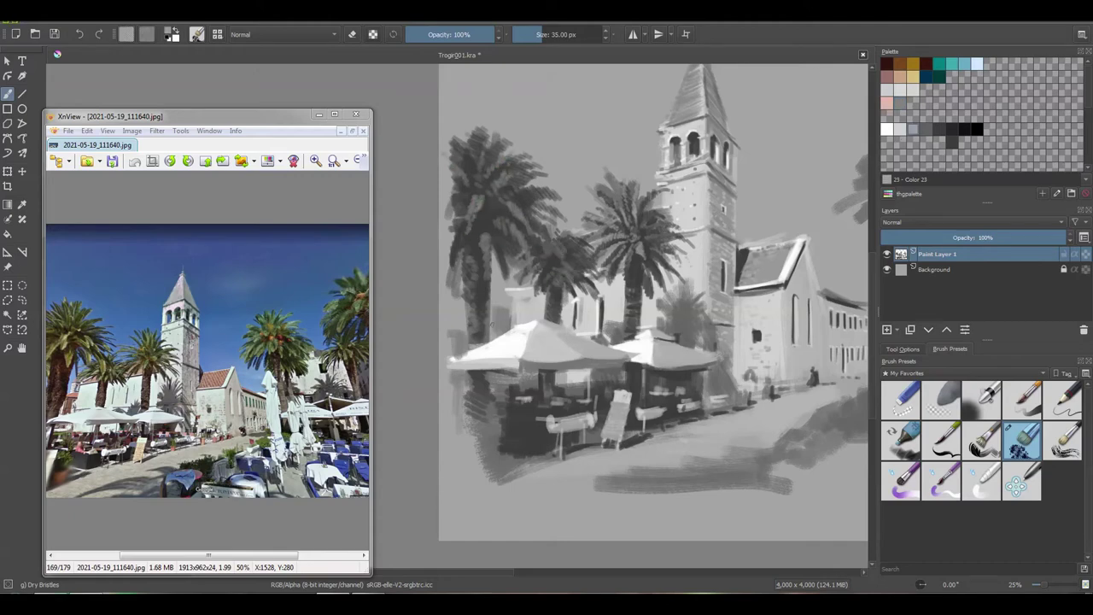
left_click_drag(502, 210, 512, 221)
left_click_drag(551, 272, 570, 256)
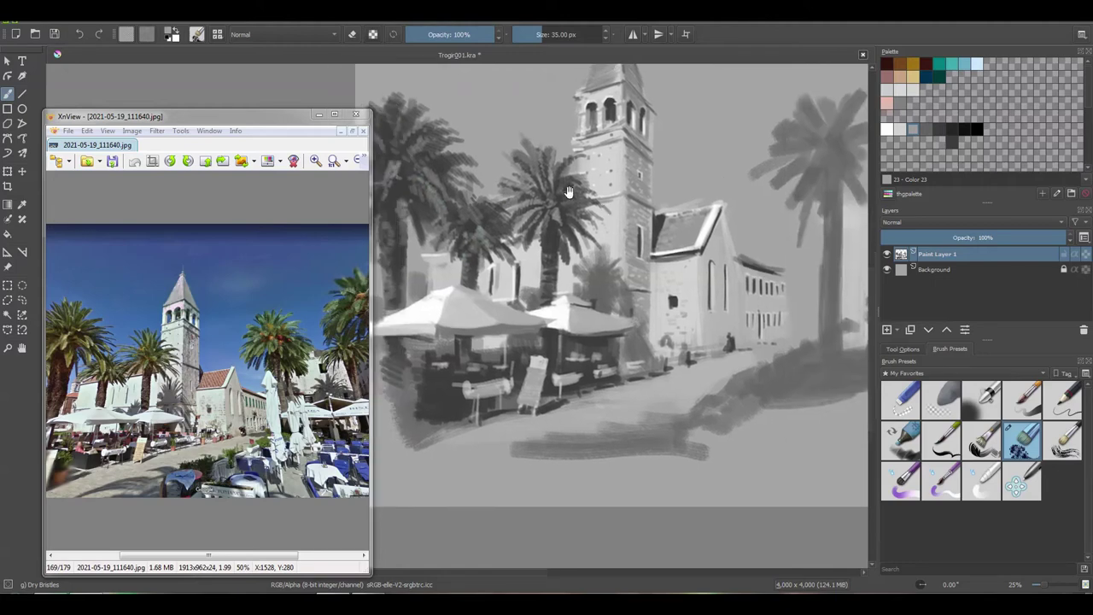
Paint dark spreading and hanging fronds and a darker trunk on the right-hand palm
scroll(552, 291, "down", 1)
mouse_move(708, 263)
left_mouse_down()
mouse_move(682, 256)
mouse_move(693, 232)
mouse_move(677, 231)
left_mouse_up()
key("bracketright")
mouse_move(691, 227)
left_mouse_down()
mouse_move(671, 217)
mouse_move(690, 214)
left_mouse_up()
mouse_move(702, 203)
left_mouse_down()
mouse_move(690, 196)
mouse_move(726, 208)
left_mouse_up()
mouse_move(707, 254)
left_mouse_down()
mouse_move(705, 295)
mouse_move(737, 287)
left_mouse_up()
mouse_move(731, 239)
left_mouse_down()
mouse_move(749, 258)
mouse_move(734, 229)
mouse_move(757, 208)
mouse_move(760, 264)
mouse_move(714, 287)
mouse_move(723, 342)
left_mouse_up()
key("bracketright")
left_click_drag(723, 302, 712, 356)
Dab dark shadows into the right foreground and along the bottom
key("bracketright")
key("bracketright")
key("bracketright")
left_click(599, 411)
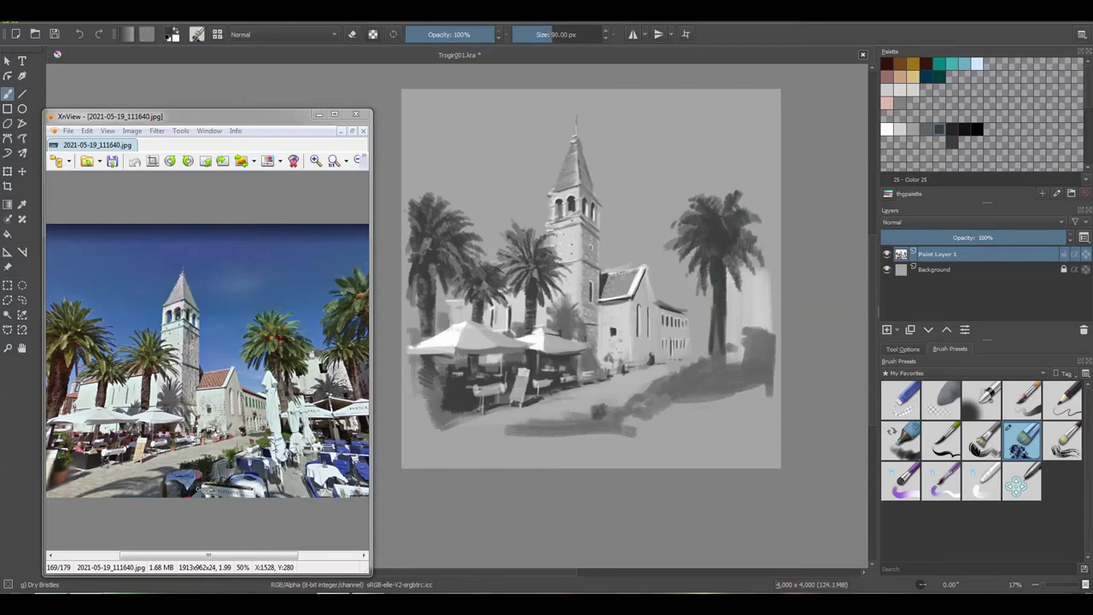
mouse_move(601, 410)
left_mouse_down()
mouse_move(674, 368)
mouse_move(667, 416)
mouse_move(703, 407)
mouse_move(635, 422)
left_mouse_up()
key("bracketright")
key("bracketright")
key("bracketright")
left_click_drag(715, 376, 686, 379)
Paint a light grey umbrella canopy and pole at the right
left_click(707, 335, "ctrl")
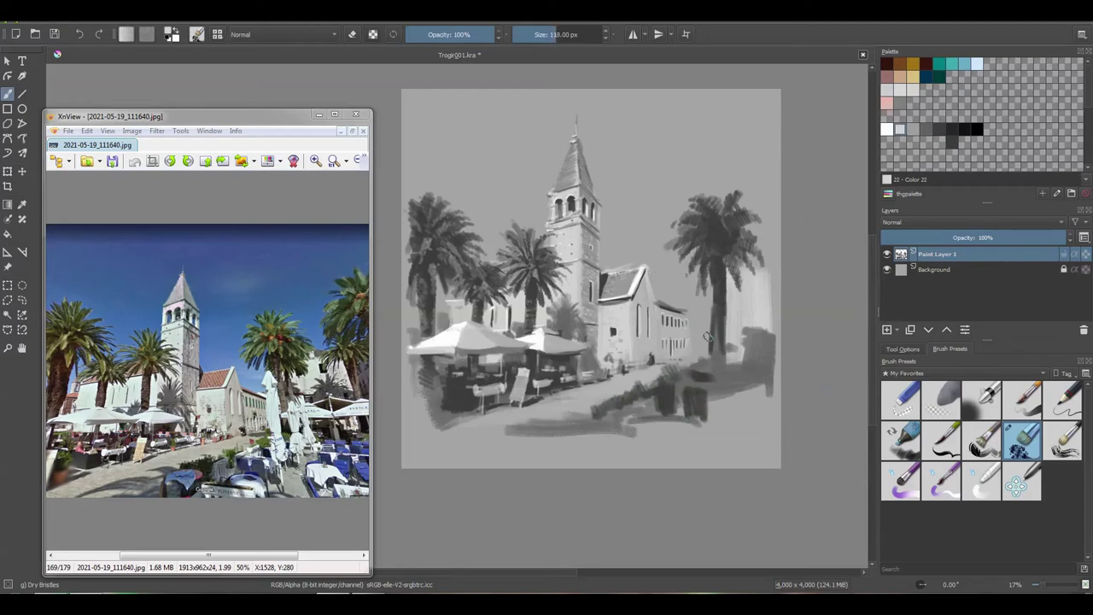
key("bracketleft")
key("bracketleft")
key("bracketleft")
left_click_drag(690, 330, 772, 338)
key("bracketright")
key("bracketright")
left_click(740, 338, "ctrl")
mouse_move(705, 340)
left_mouse_down()
mouse_move(739, 338)
mouse_move(696, 343)
mouse_move(727, 377)
mouse_move(760, 371)
left_mouse_up()
left_click(695, 345, "ctrl")
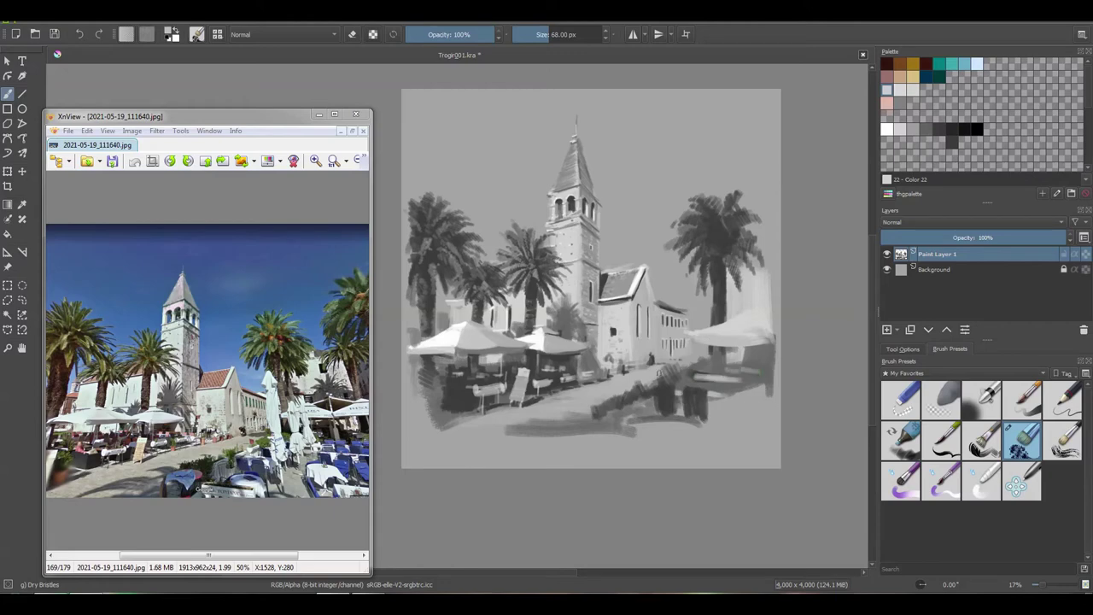
mouse_move(701, 419)
left_mouse_down()
mouse_move(632, 420)
mouse_move(705, 423)
left_mouse_up()
mouse_move(751, 343)
left_mouse_down()
mouse_move(750, 388)
mouse_move(726, 372)
left_mouse_up()
Darken the shade under the right umbrella, the street and foreground verticals
left_click(736, 358, "ctrl")
left_click_drag(747, 360, 725, 366)
mouse_move(721, 367)
left_mouse_down()
mouse_move(741, 348)
mouse_move(772, 345)
mouse_move(769, 372)
left_mouse_up()
mouse_move(735, 371)
left_mouse_down()
mouse_move(723, 390)
mouse_move(690, 386)
left_mouse_up()
mouse_move(683, 395)
left_mouse_down()
mouse_move(675, 403)
mouse_move(724, 398)
left_mouse_up()
left_click_drag(630, 401, 632, 432)
left_click_drag(637, 427, 656, 396)
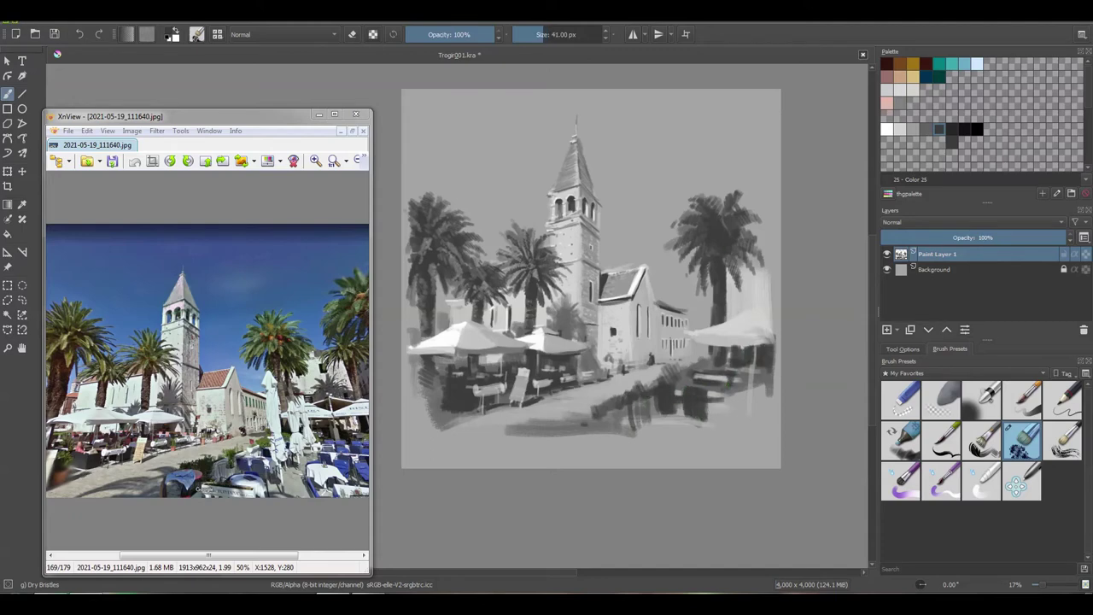
mouse_move(581, 425)
left_mouse_down()
mouse_move(624, 393)
mouse_move(630, 427)
left_mouse_up()
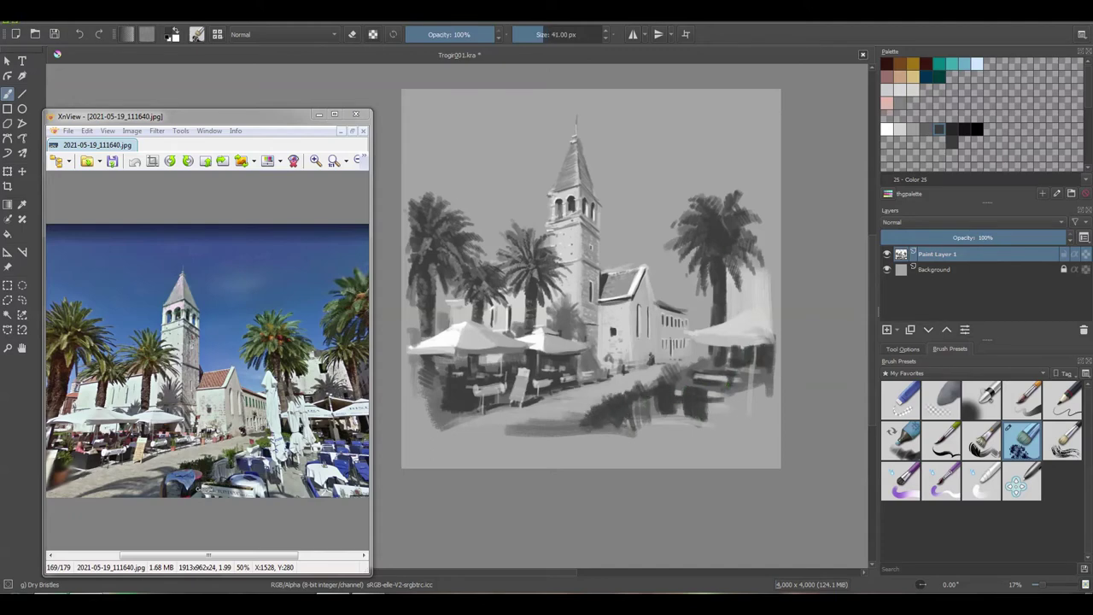
Fill the lower-right foreground with dark grey shrubs after a light street accent
left_click(922, 131)
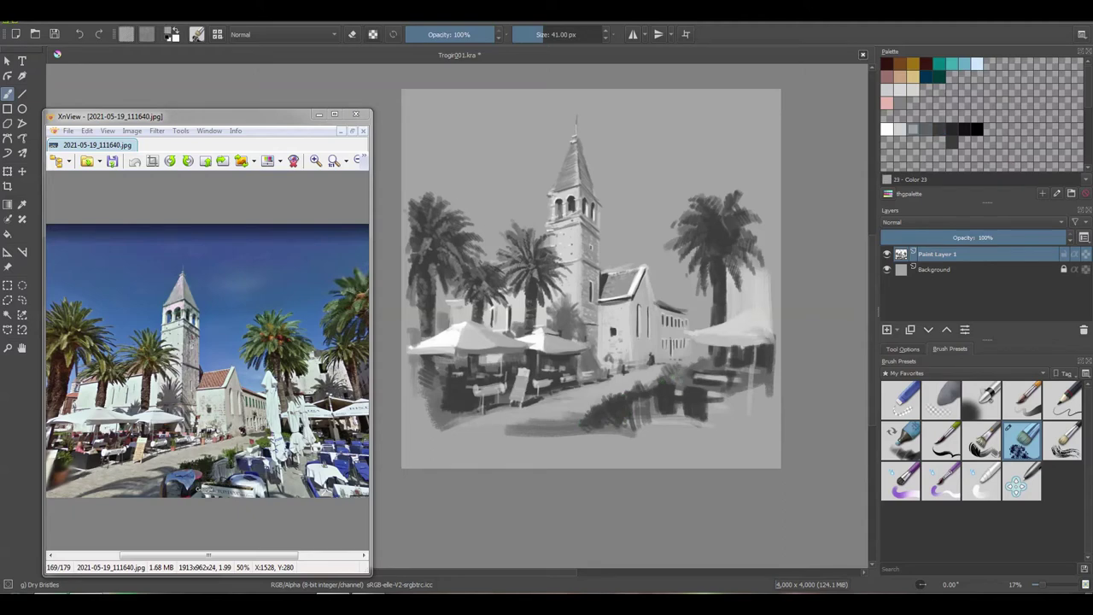
left_click_drag(677, 379, 698, 370)
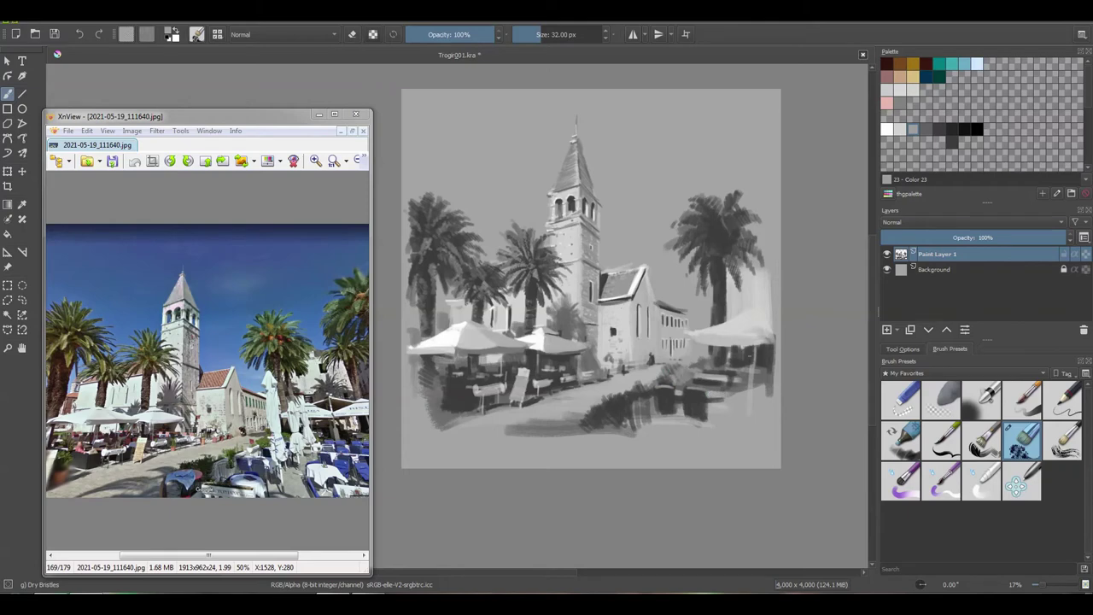
left_click(939, 131)
mouse_move(675, 410)
left_mouse_down()
mouse_move(734, 418)
mouse_move(758, 399)
left_mouse_up()
mouse_move(623, 427)
left_mouse_down()
mouse_move(738, 410)
mouse_move(725, 419)
left_mouse_up()
mouse_move(534, 431)
left_mouse_down()
mouse_move(623, 431)
mouse_move(686, 403)
left_mouse_up()
left_click_drag(598, 440, 755, 437)
Add light strokes beside the palm and church, and mid-grey chair shapes over the shrubs
key("bracketleft")
key("bracketleft")
key("bracketleft")
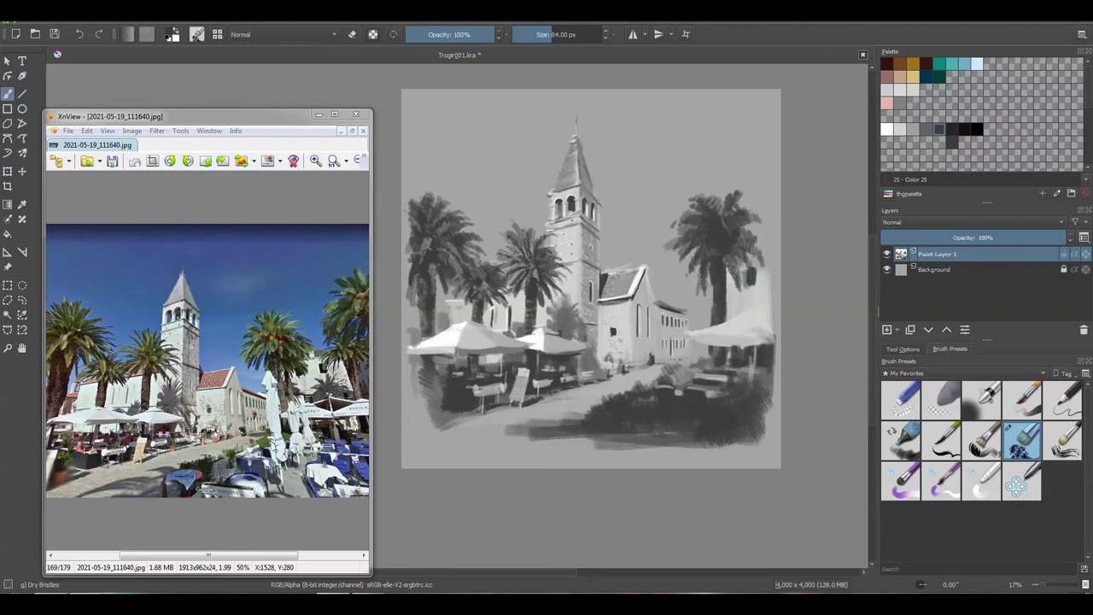
left_click(889, 91)
key("bracketright")
left_click_drag(760, 252, 773, 309)
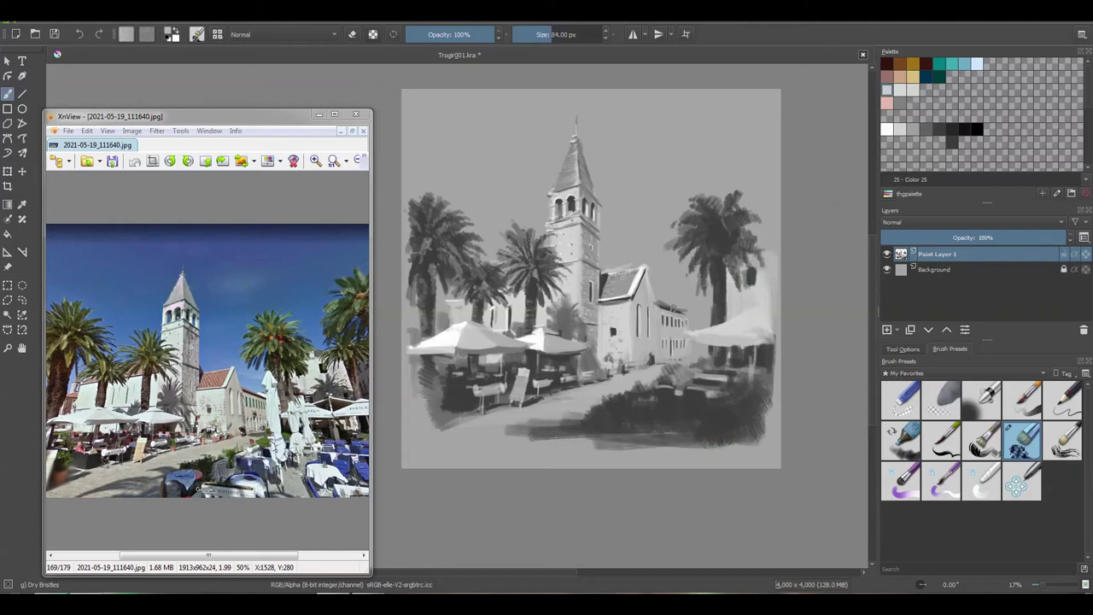
left_click_drag(705, 287, 710, 325)
left_click(886, 91)
mouse_move(523, 406)
left_mouse_down()
mouse_move(444, 442)
mouse_move(528, 439)
left_mouse_up()
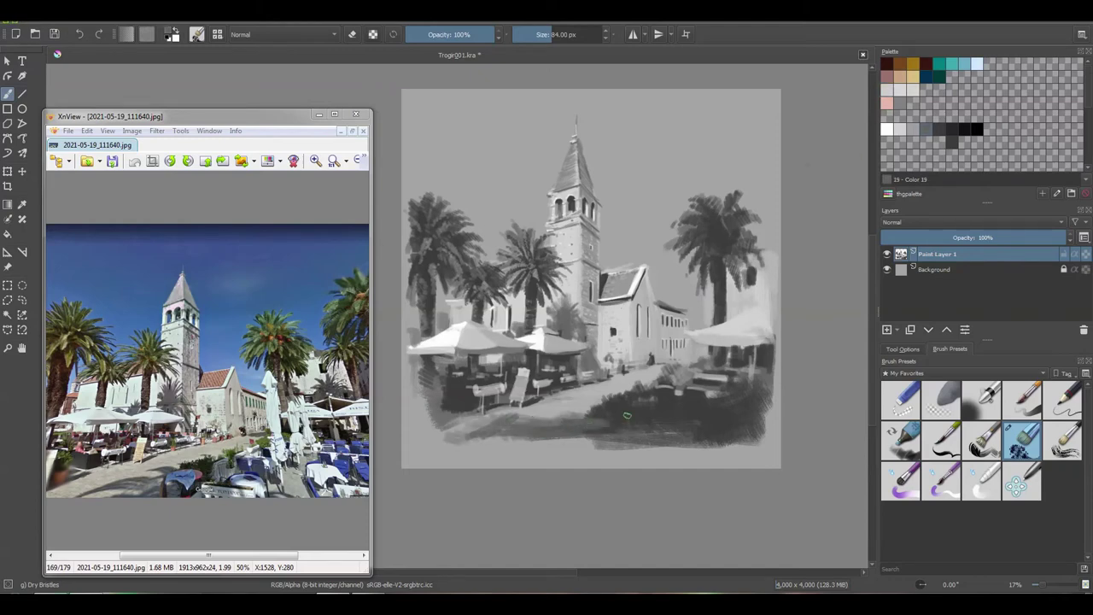
mouse_move(686, 397)
left_mouse_down()
mouse_move(738, 410)
mouse_move(735, 385)
left_mouse_up()
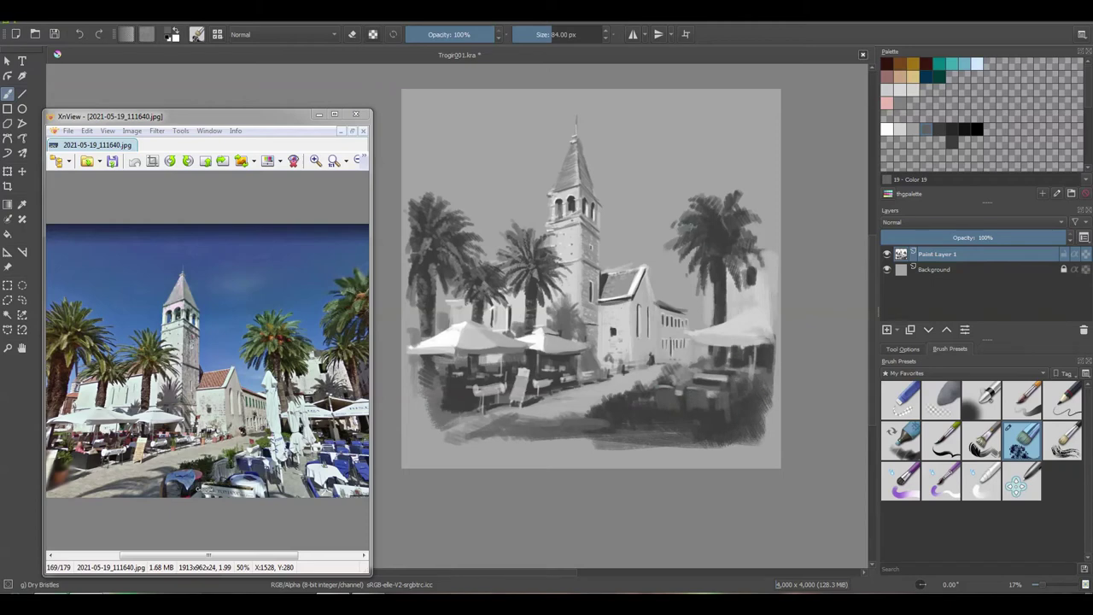
mouse_move(728, 300)
left_mouse_down()
mouse_move(736, 318)
mouse_move(705, 329)
mouse_move(748, 317)
left_mouse_up()
Pick a lighter grey and add a new paint layer on top
left_click(938, 129)
key("bracketleft")
key("bracketleft")
key("bracketleft")
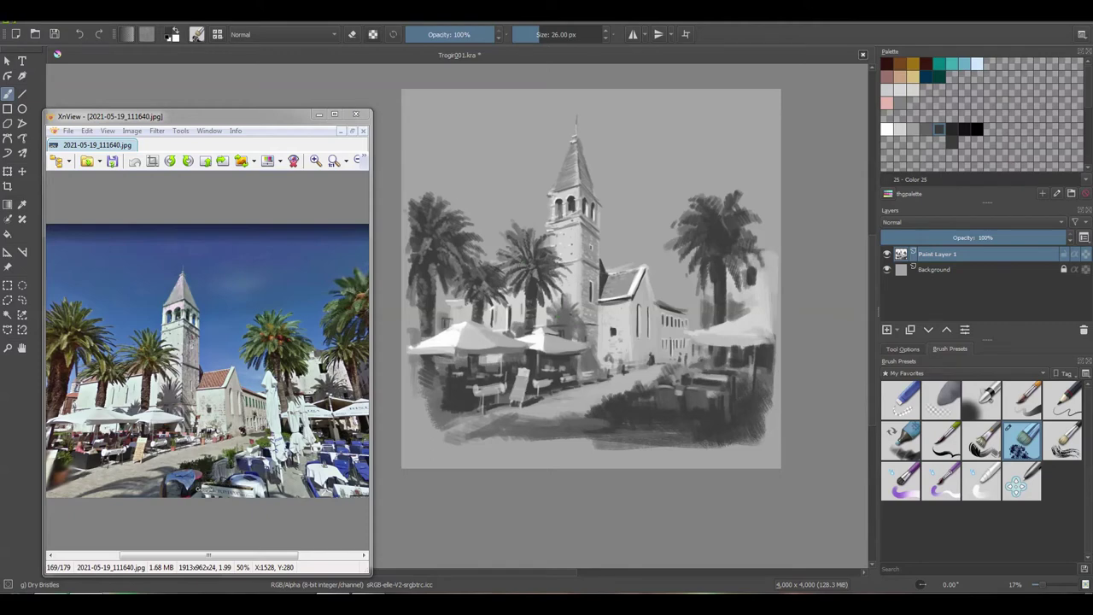
left_click(924, 128)
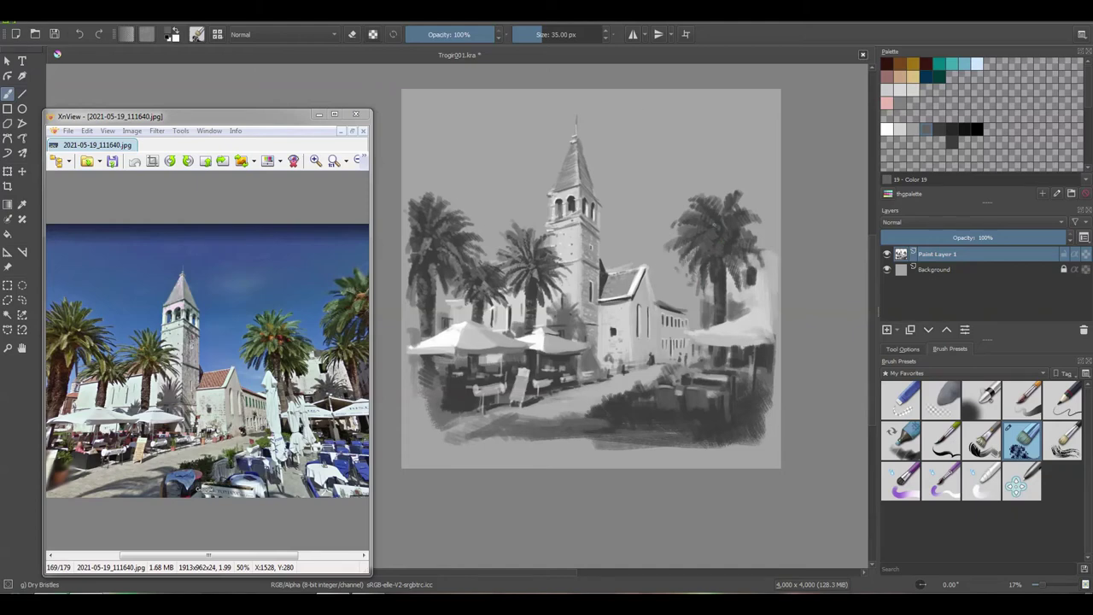
left_click(900, 129)
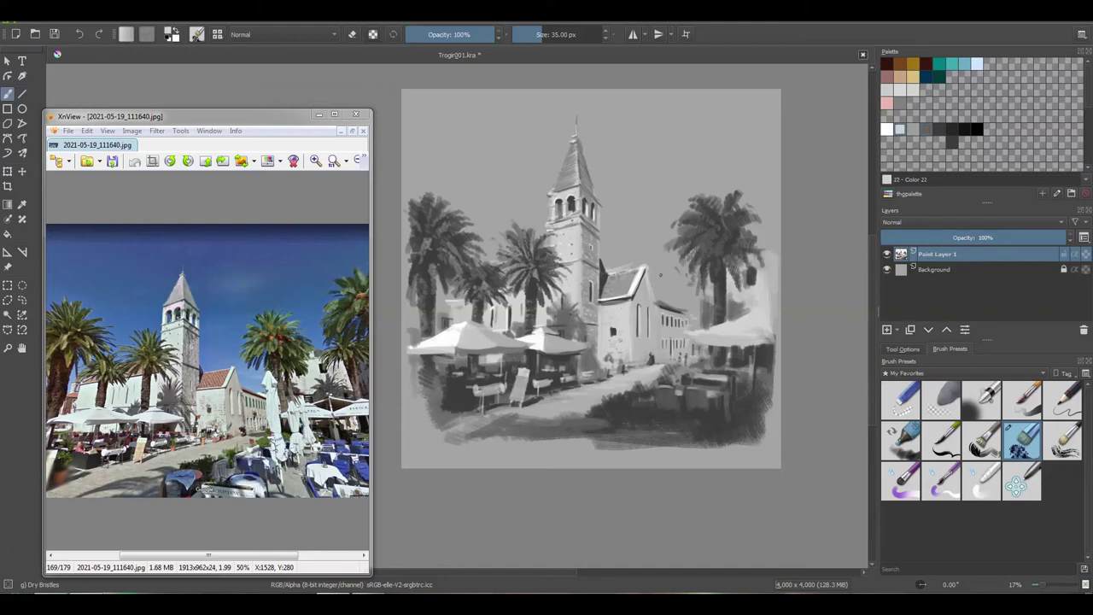
key("Insert")
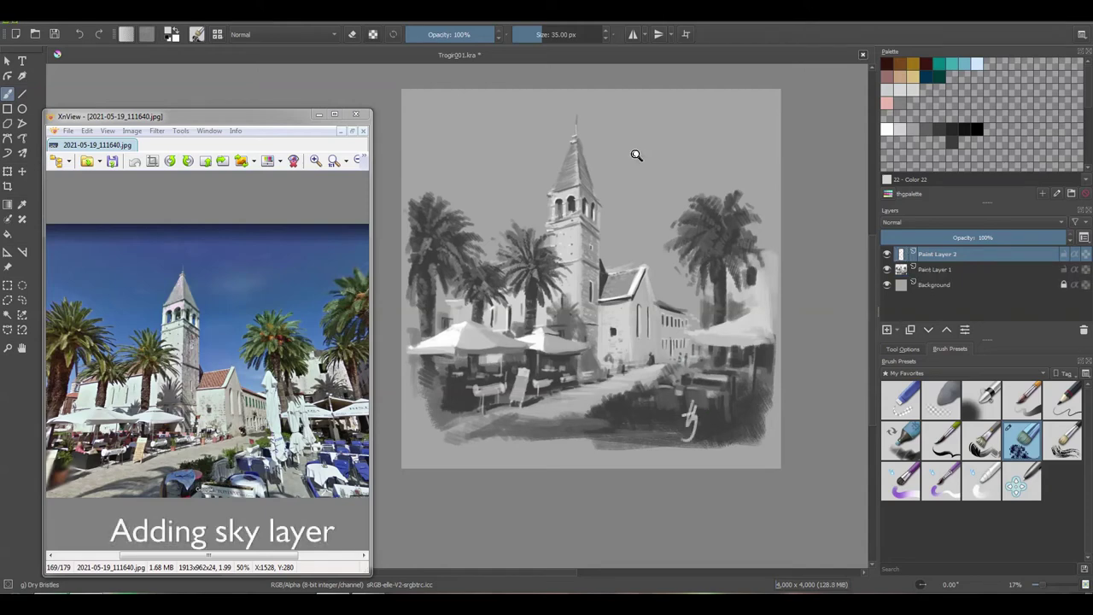
Add a new paint layer directly above the Background layer
left_click(886, 285)
left_click(886, 284)
left_click(935, 285)
left_click(897, 329)
left_click(915, 342)
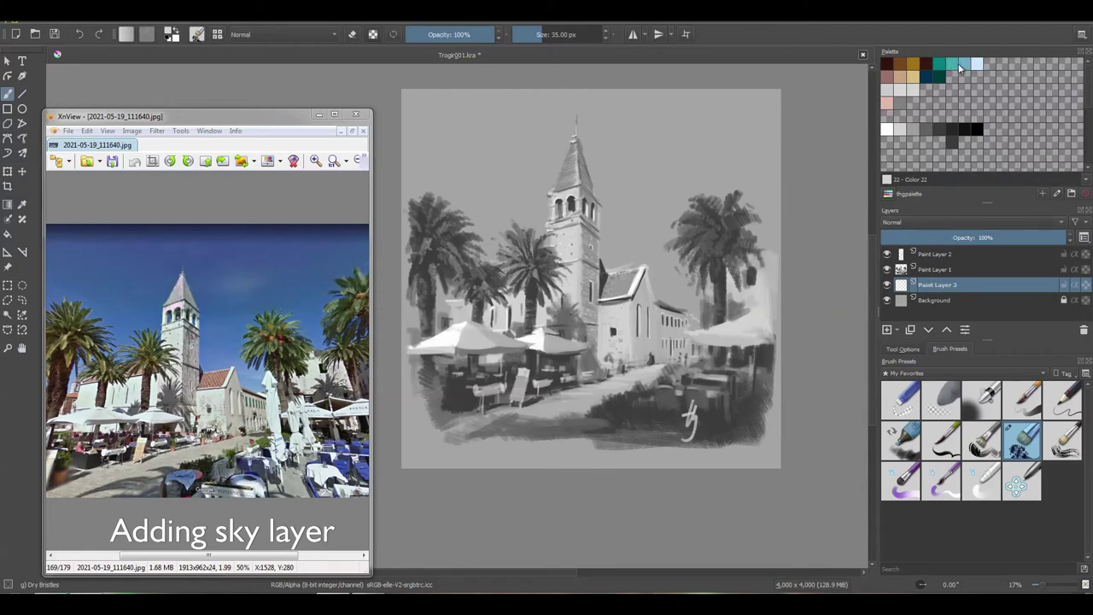
Paint light blue and teal sky behind the bell tower and around the right palm
left_click(964, 64)
key("bracketright")
key("bracketright")
key("bracketright")
mouse_move(483, 161)
left_mouse_down()
mouse_move(490, 237)
mouse_move(435, 146)
mouse_move(554, 139)
mouse_move(609, 233)
mouse_move(658, 242)
mouse_move(698, 223)
mouse_move(661, 154)
left_mouse_up()
left_click(940, 65)
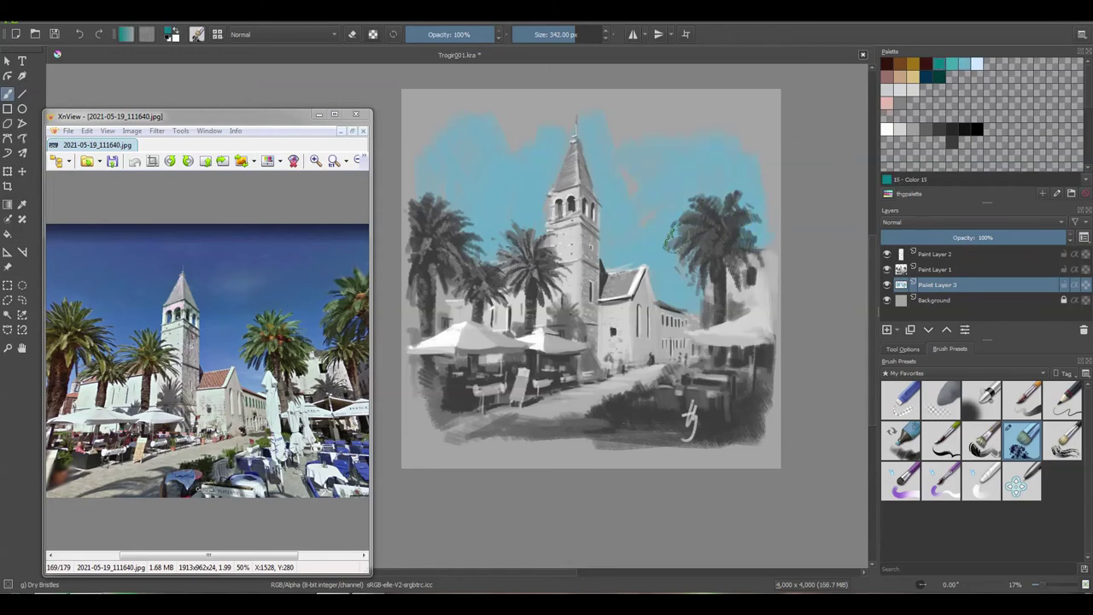
left_click_drag(749, 217, 709, 201)
mouse_move(452, 214)
left_mouse_down()
mouse_move(480, 165)
mouse_move(484, 256)
left_mouse_up()
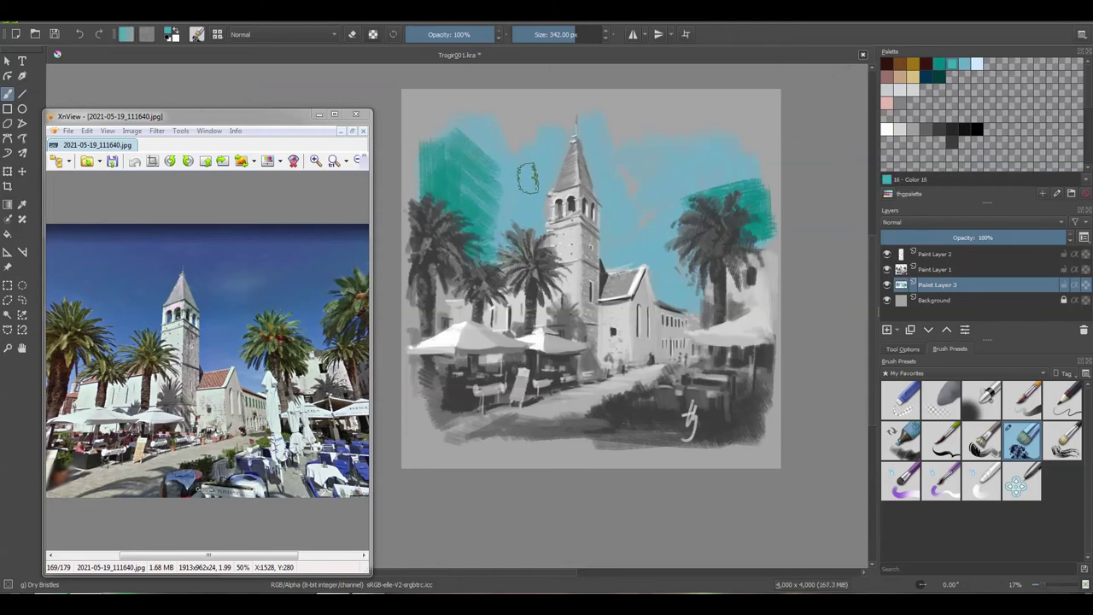
left_click_drag(416, 171, 504, 106)
left_click_drag(658, 171, 752, 213)
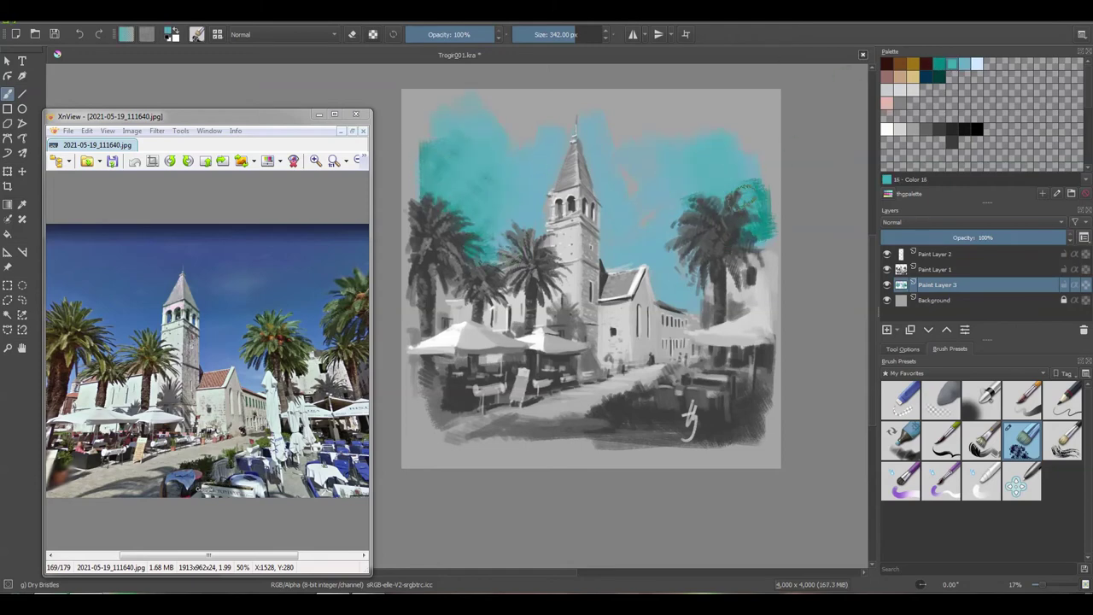
Brush a light-blue haze at 35% opacity near the right palm
left_click(964, 64)
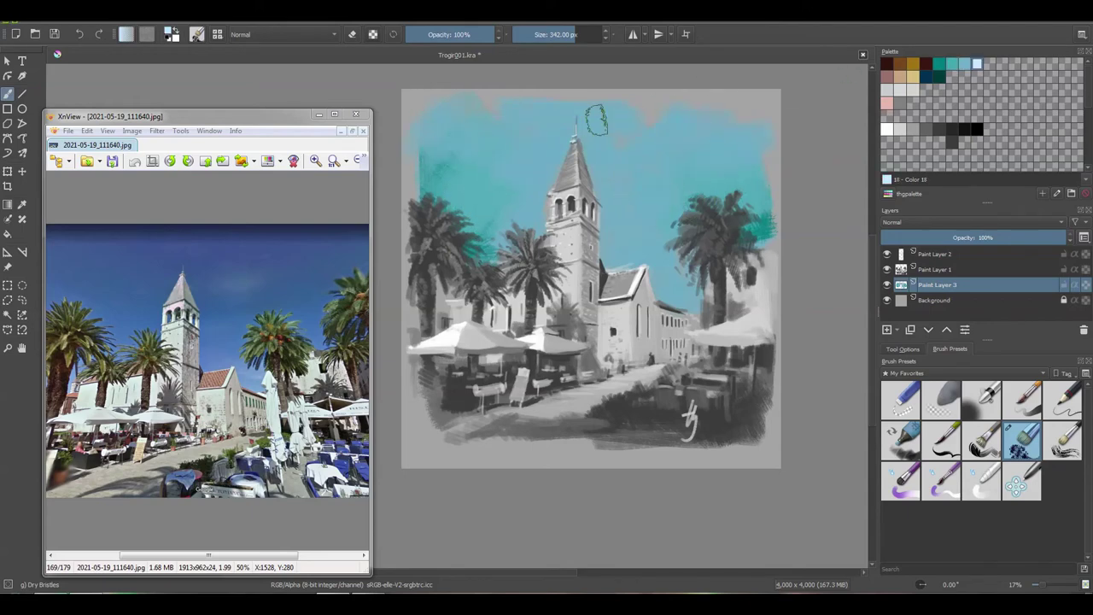
key("i")
mouse_move(671, 278)
left_mouse_down()
mouse_move(690, 255)
mouse_move(649, 294)
mouse_move(675, 201)
left_mouse_up()
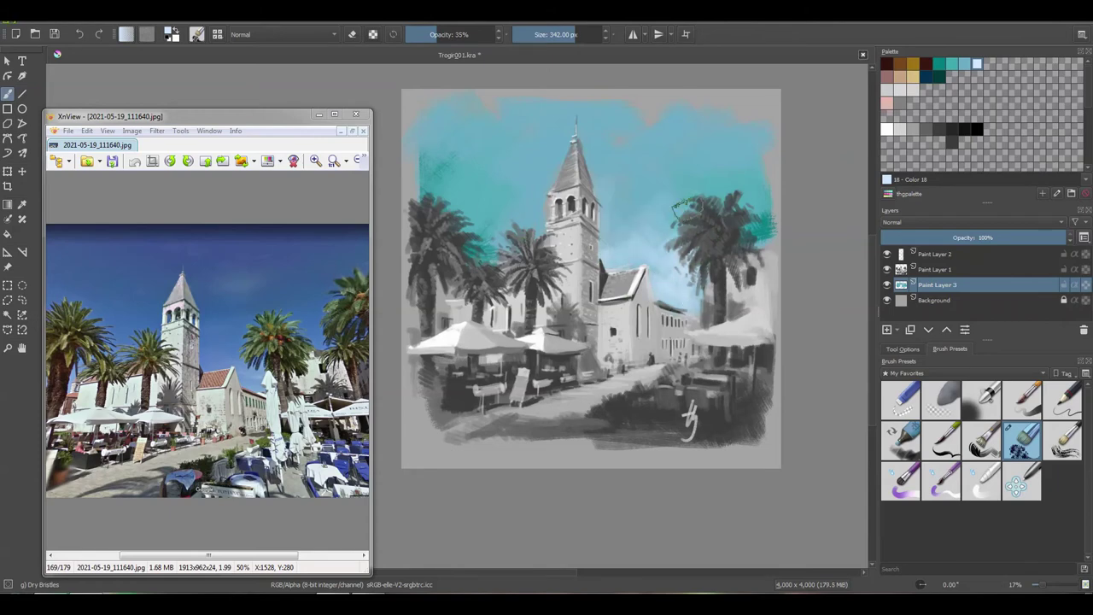
left_click_drag(739, 189, 765, 246)
Add Paint Layer 4 above Paint Layer 1 and set it to Lighten mode
left_click(939, 255)
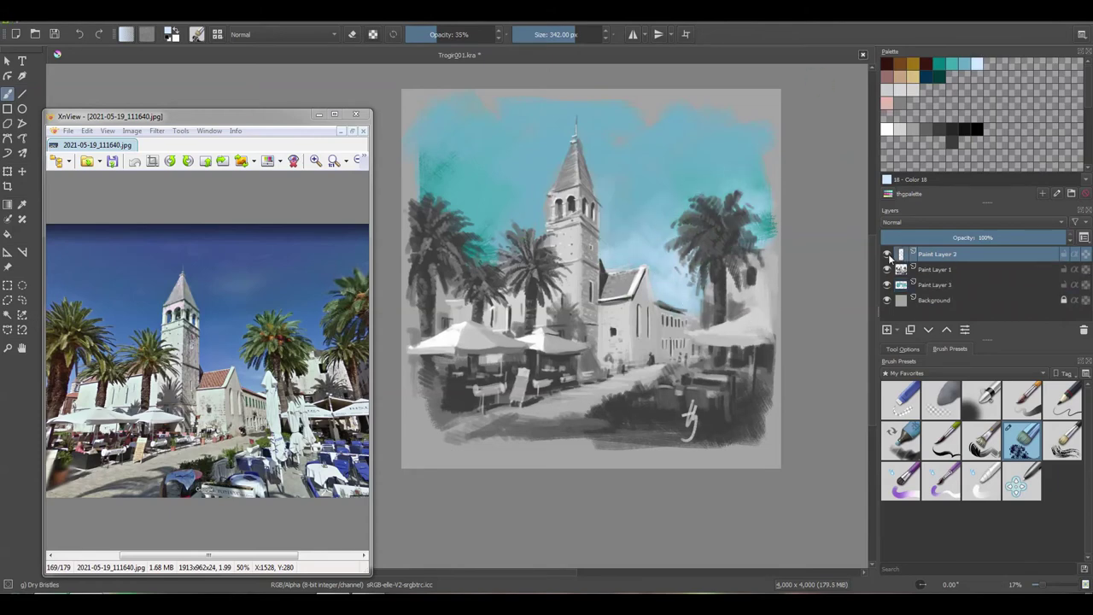
left_click(937, 269)
left_click(887, 329)
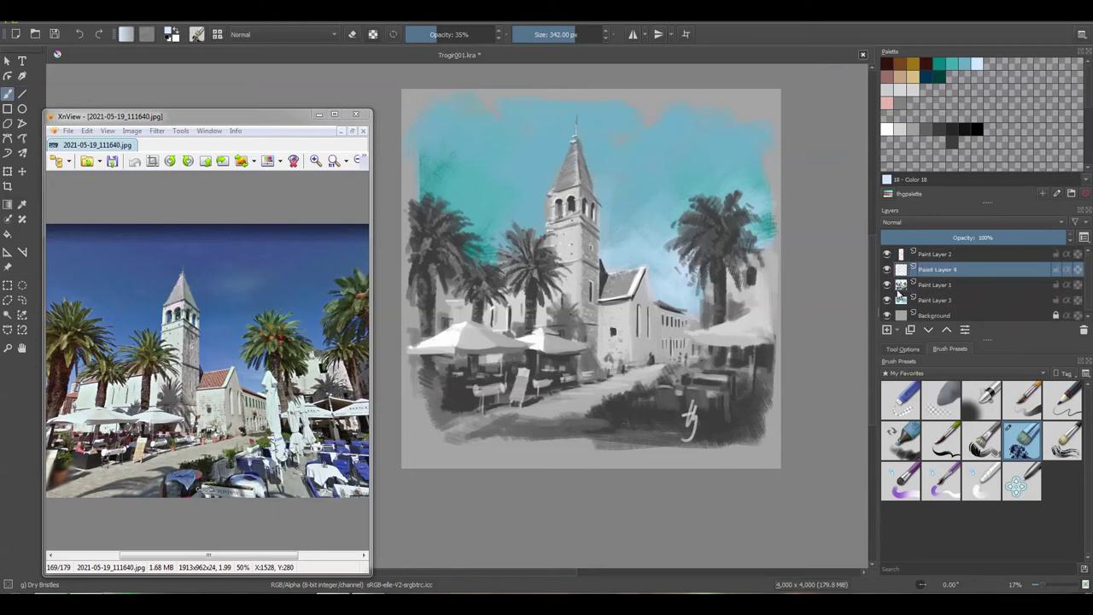
right_click(896, 269)
left_click(927, 279)
key("Return")
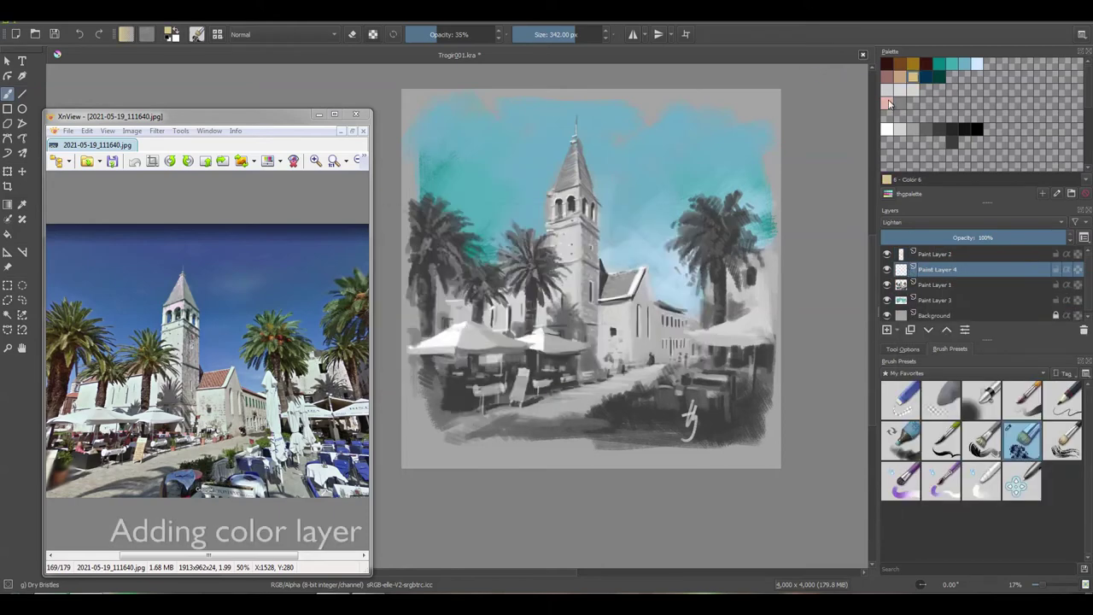
Paint pink onto the central ground and right-side building wall at 100% opacity
left_click_drag(590, 396, 566, 391)
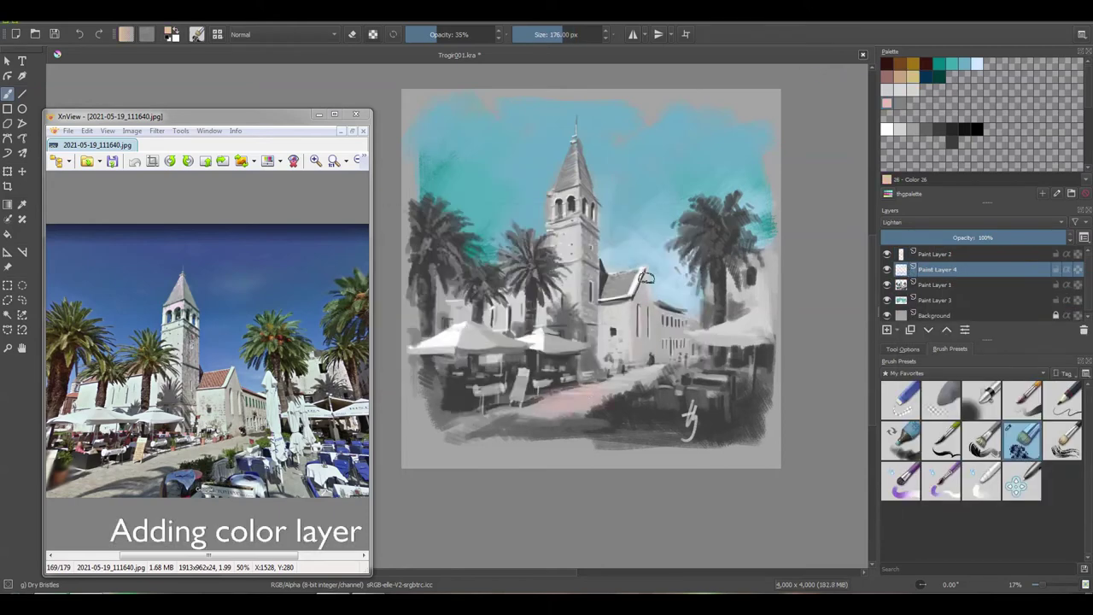
mouse_move(658, 354)
left_mouse_down()
mouse_move(679, 323)
mouse_move(705, 323)
left_mouse_up()
left_click(900, 76)
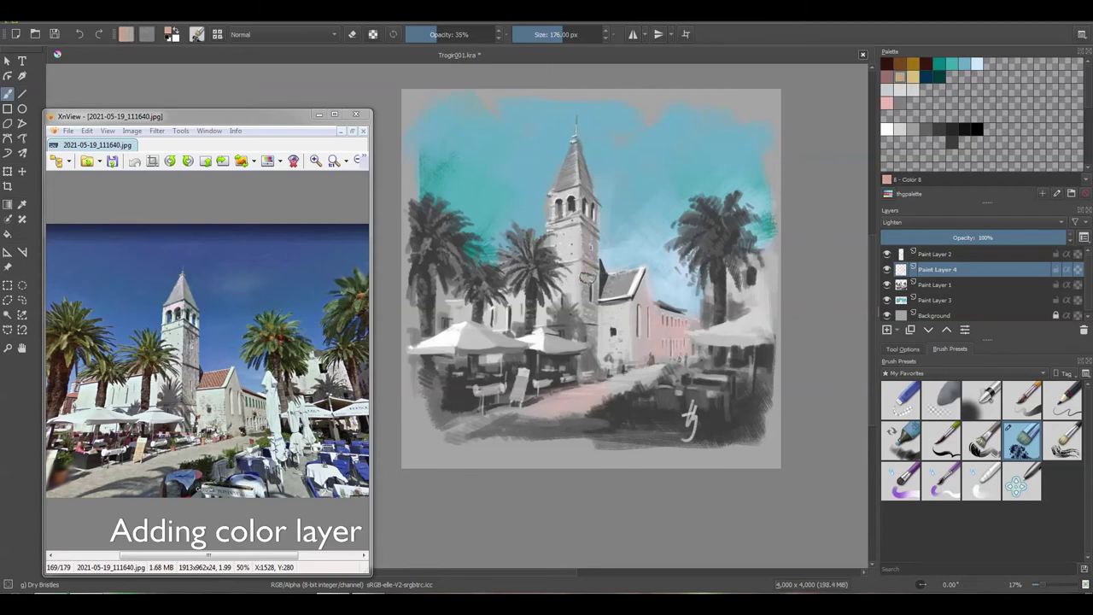
left_click(886, 102)
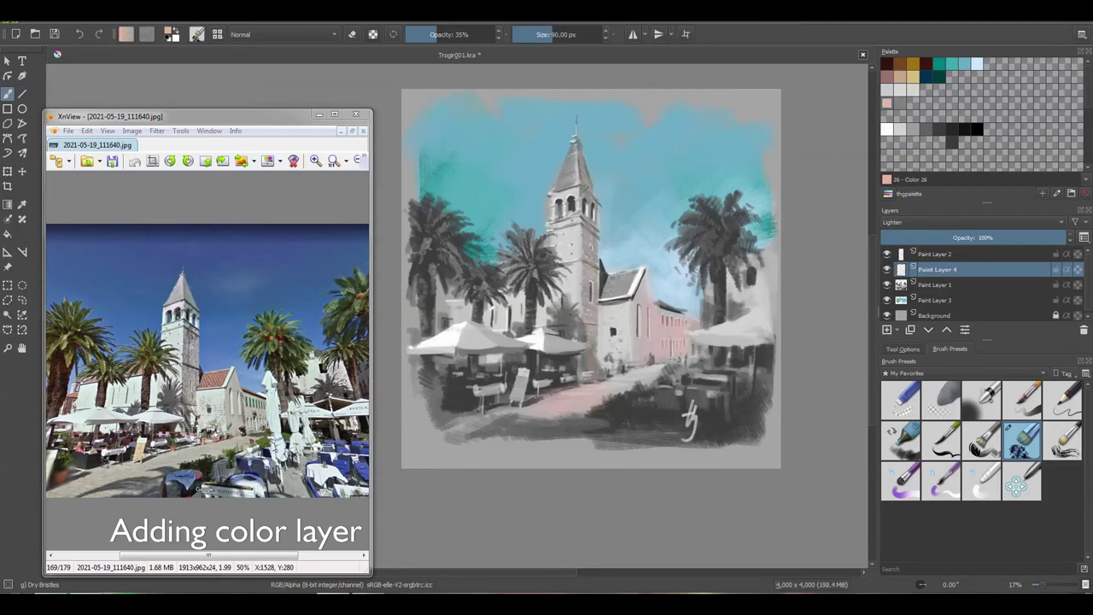
left_click(902, 93)
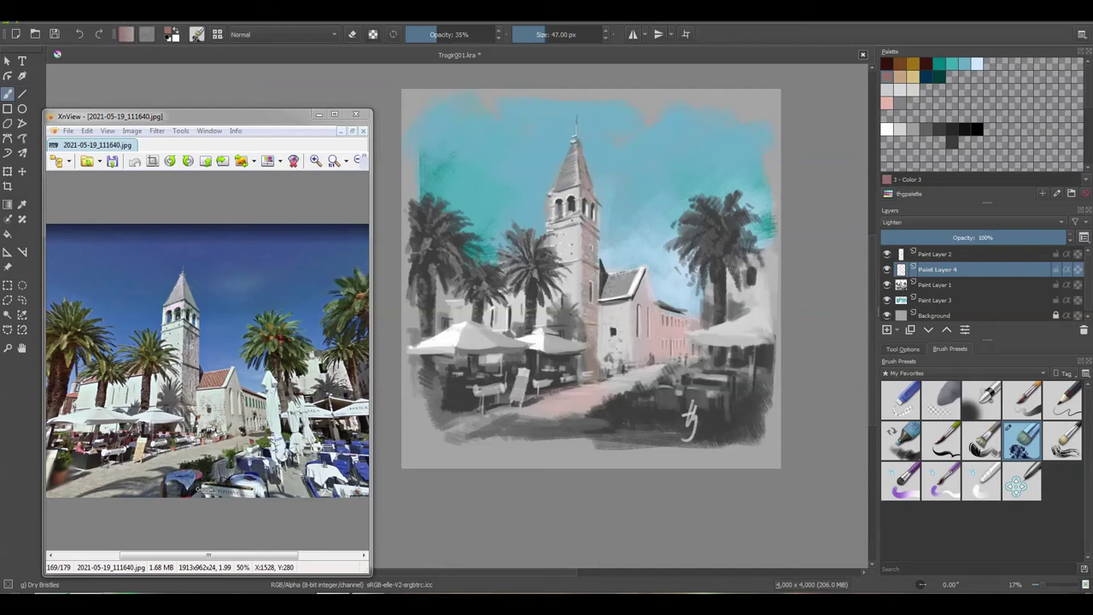
left_click(940, 67)
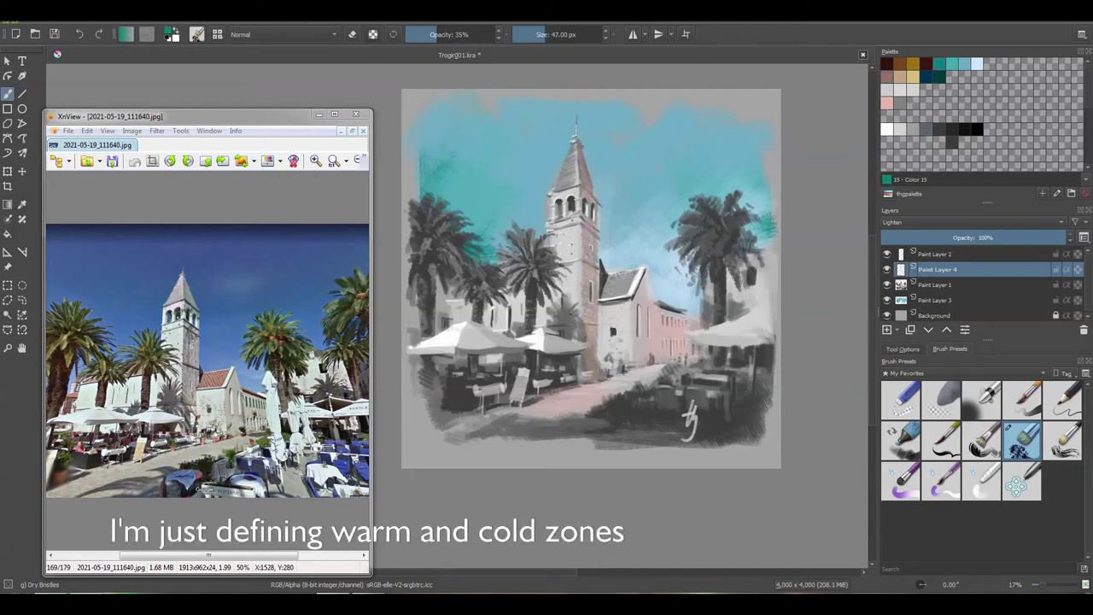
key("e")
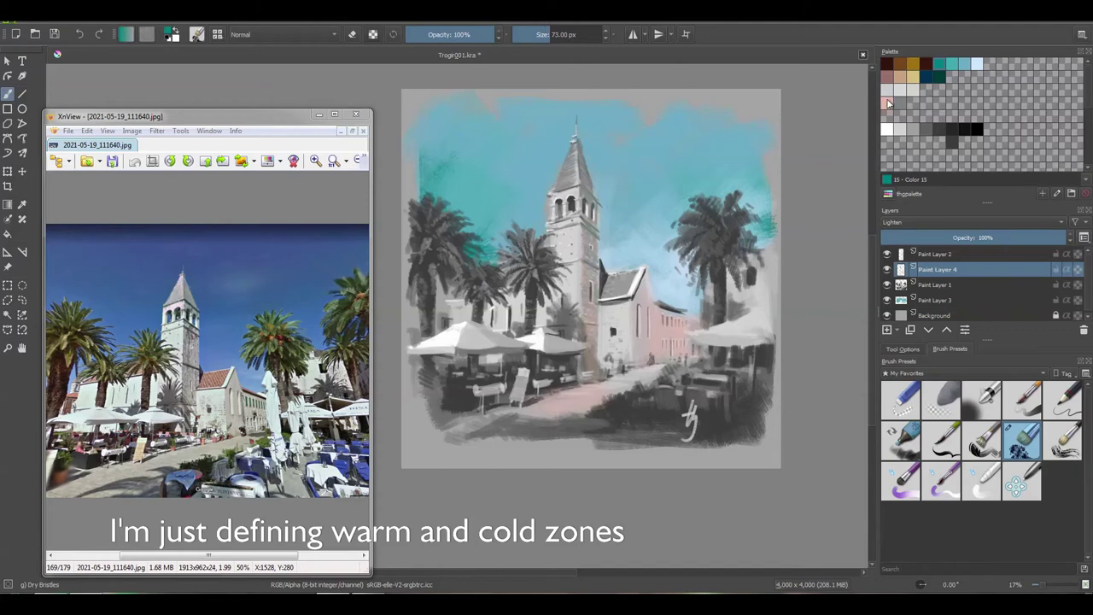
Add teal near the church, dark teal on the right trunk, and tan in the left palm
left_click(889, 103)
left_click(940, 66)
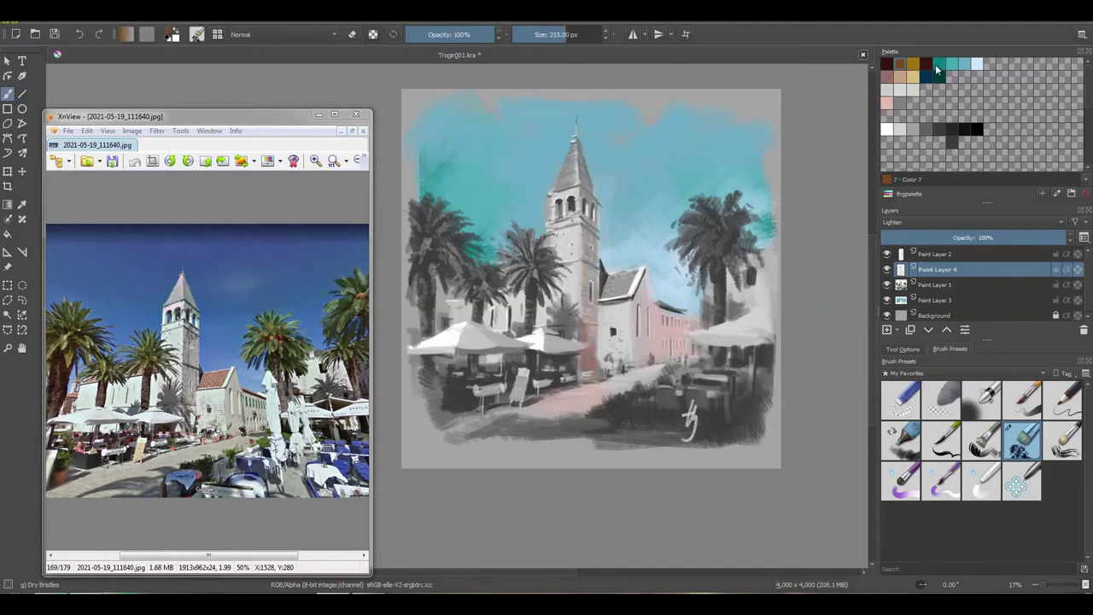
left_click_drag(564, 295, 564, 333)
left_click(560, 329, "ctrl")
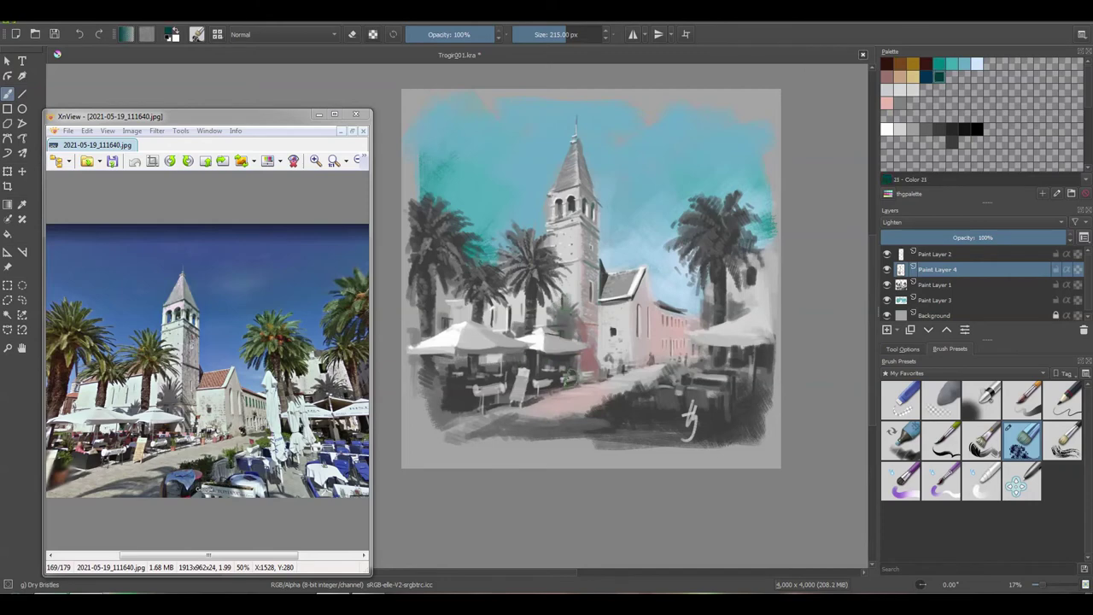
left_click_drag(750, 260, 754, 290)
left_click(901, 76)
left_click_drag(522, 275, 511, 282)
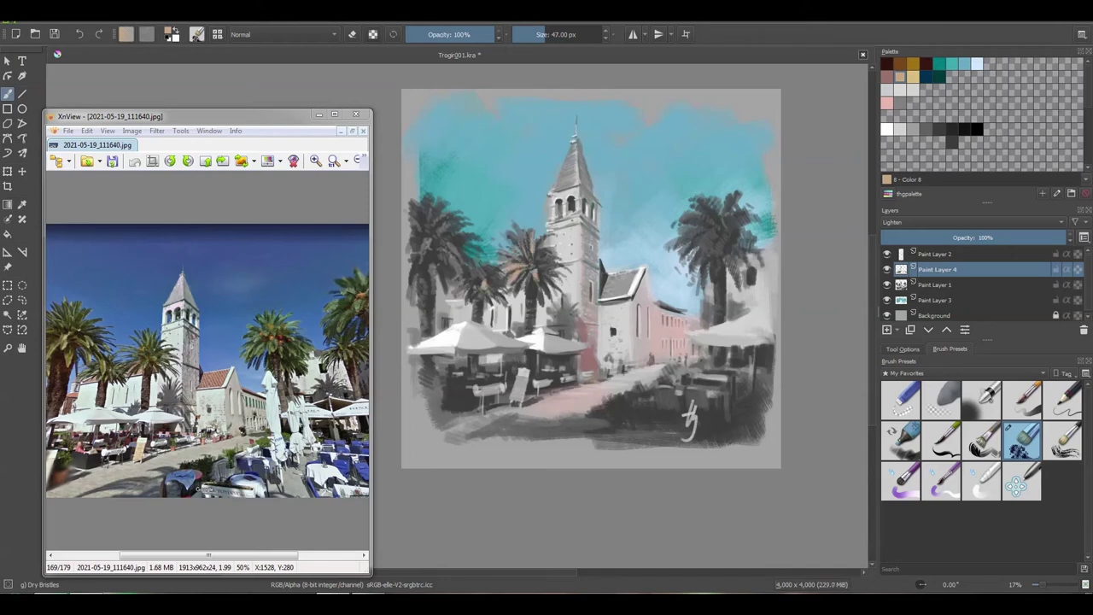
Cycle through dusty pink, tan, teal, dark blue, grey and ochre swatches at 47–176 px brush sizes
left_click_drag(448, 243, 414, 287)
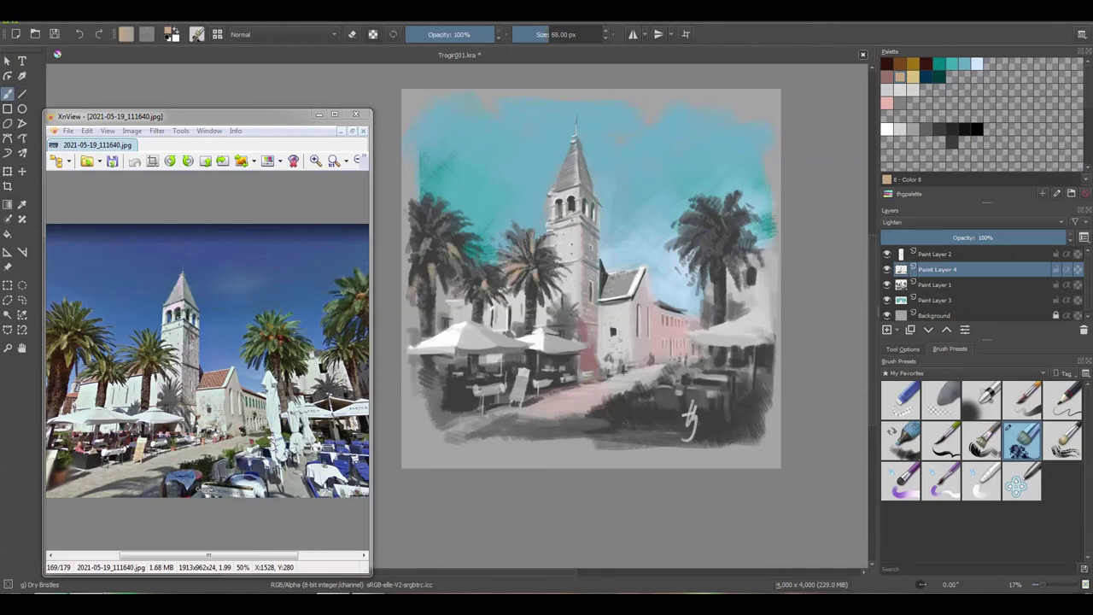
left_click(887, 76)
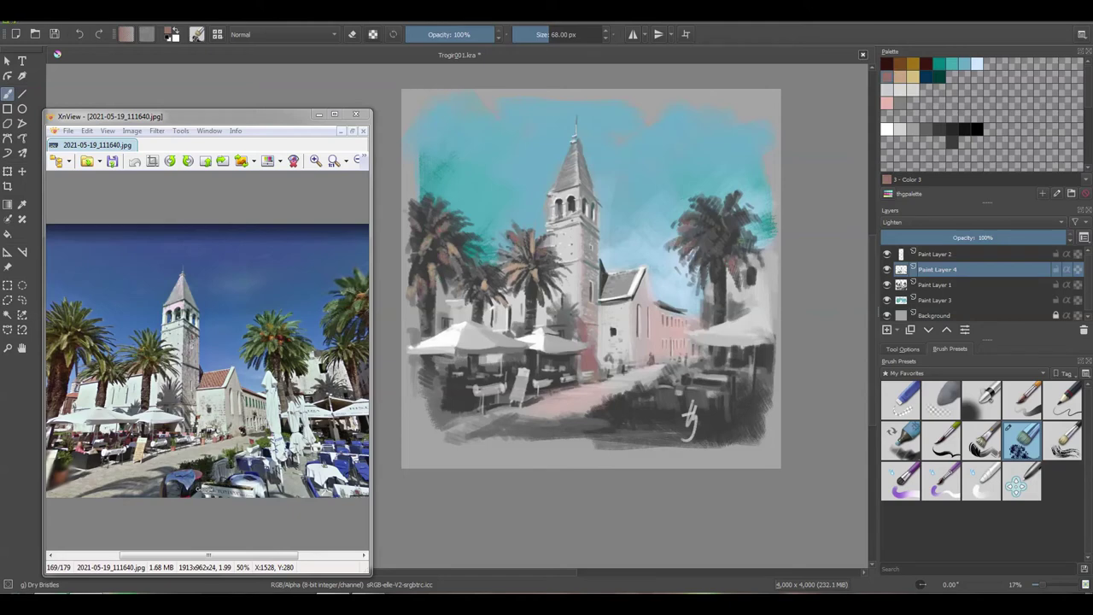
key("bracketright")
left_click(900, 76)
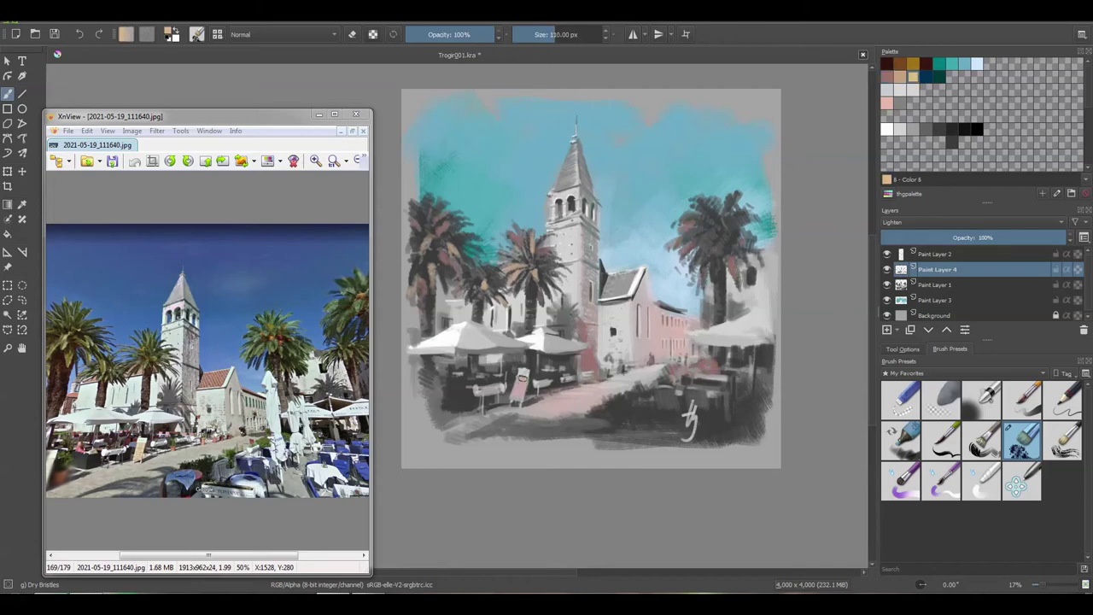
key("bracketleft")
key("bracketleft")
key("bracketleft")
left_click(952, 64)
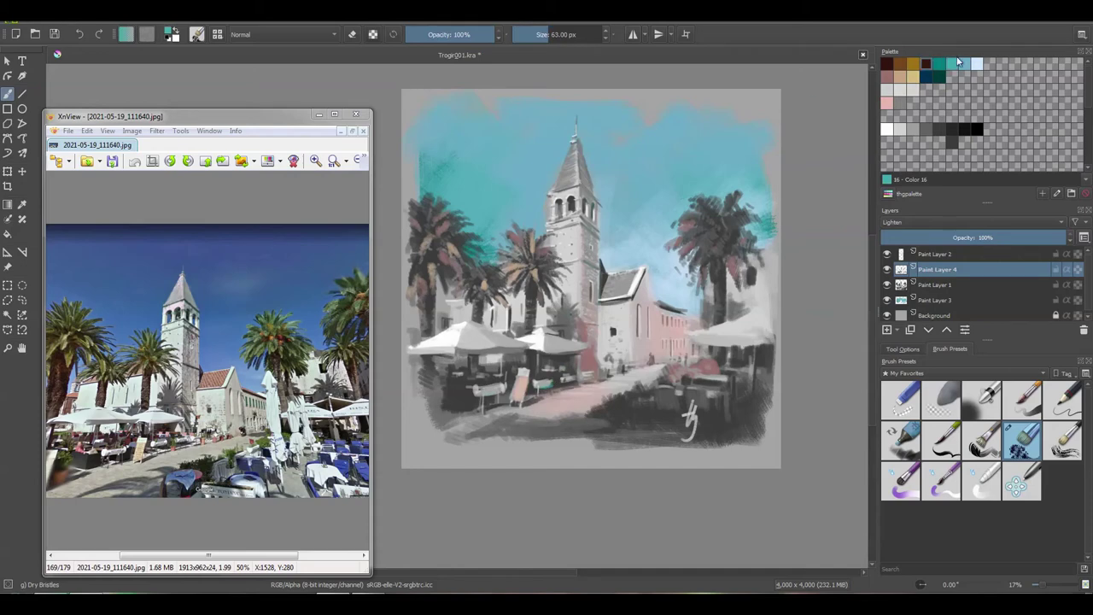
key("bracketleft")
left_click(926, 76)
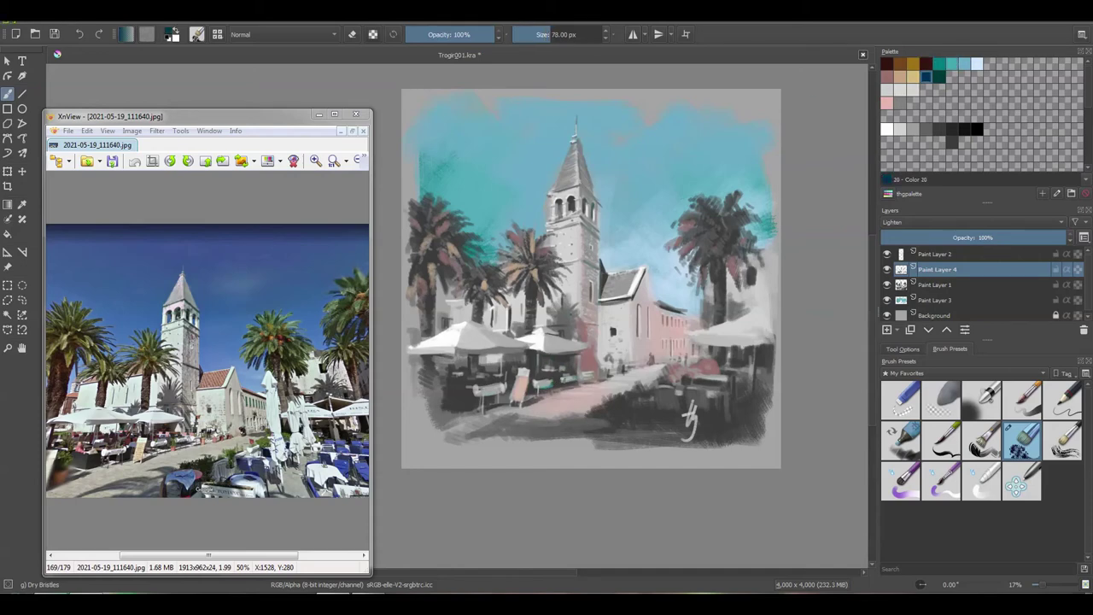
left_click(939, 129)
left_click(913, 64)
key("bracketright")
key("bracketright")
key("bracketright")
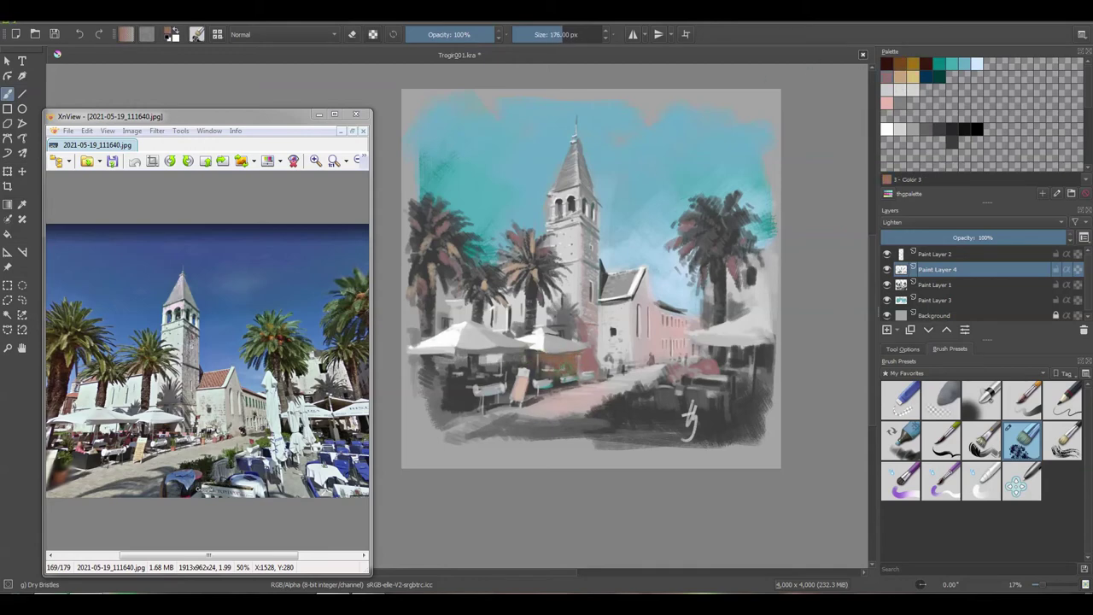
key("plus")
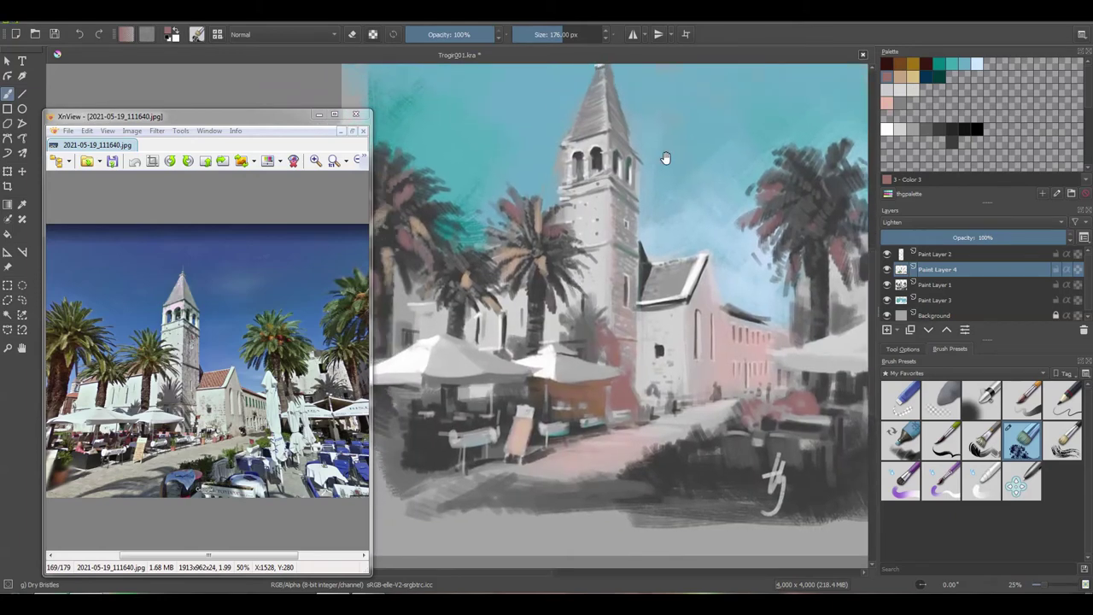
Soften and lighten the café awnings in eraser mode at 84–126 px
key("e")
key("bracketright")
key("bracketright")
mouse_move(555, 388)
left_mouse_down()
mouse_move(590, 415)
mouse_move(832, 56)
left_mouse_up()
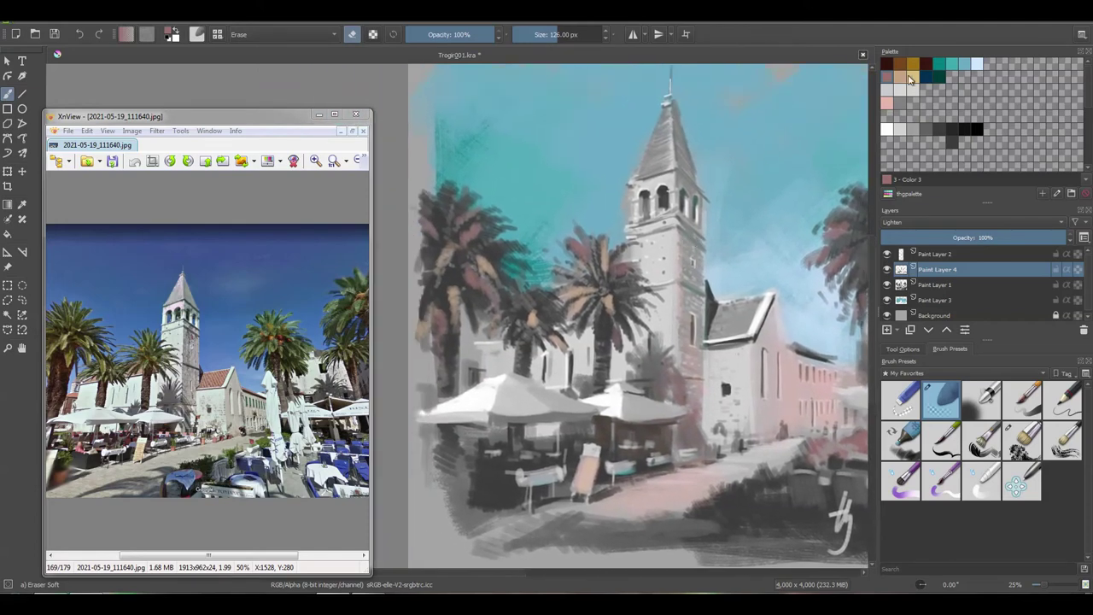
left_click(913, 76)
key("bracketleft")
key("bracketleft")
key("bracketleft")
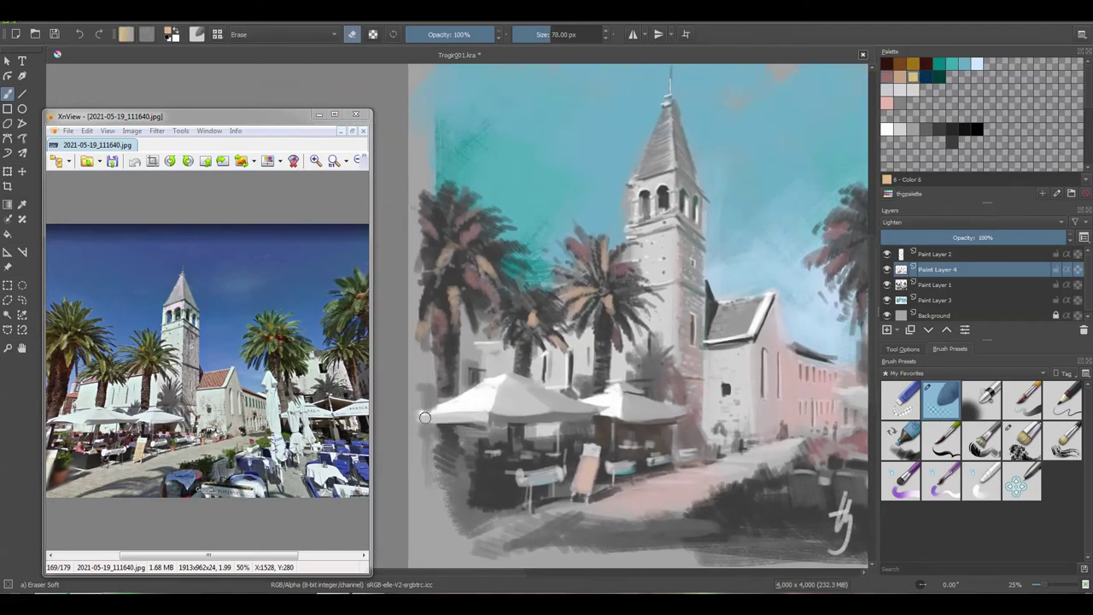
key("bracketright")
left_click_drag(425, 418, 506, 415)
key("bracketleft")
Return to the bristle brush and zoom out to the whole painting with ochre selected
key("slash")
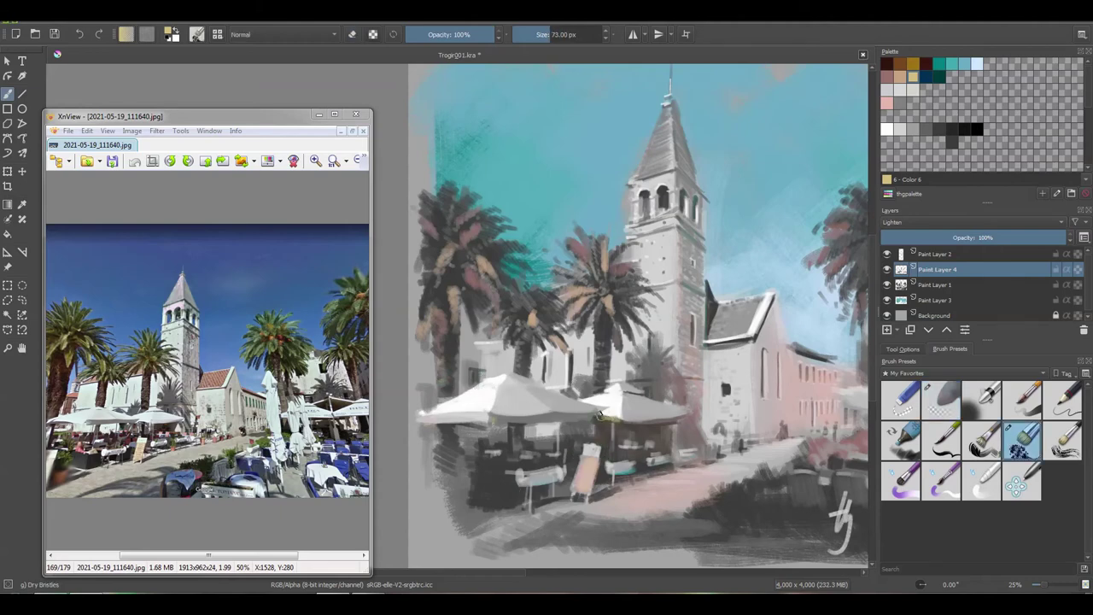
scroll(632, 354, "right", 2)
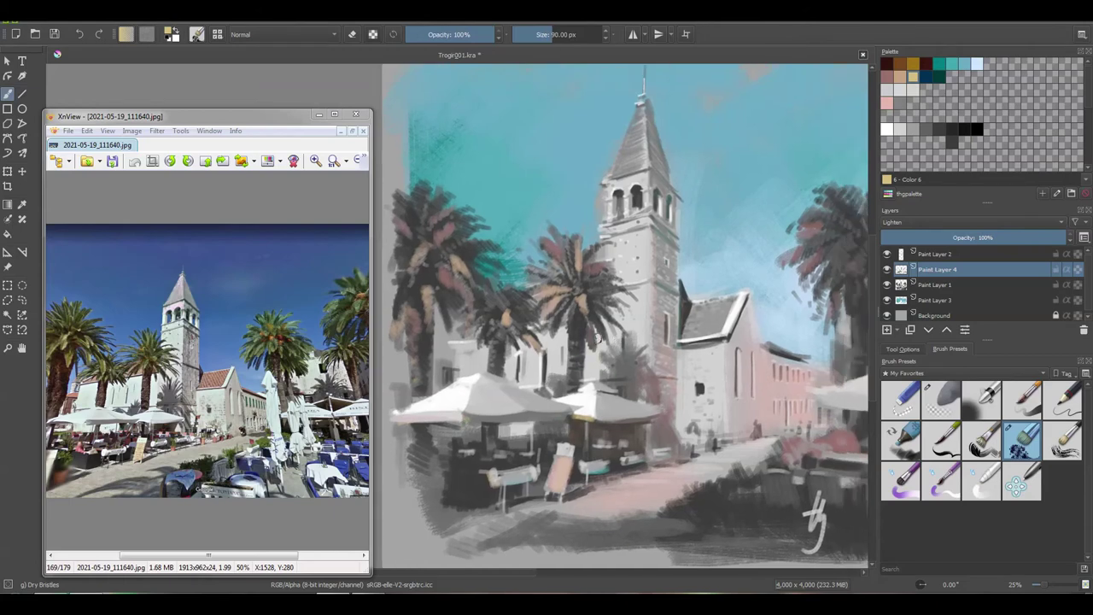
scroll(613, 238, "down", 3)
scroll(613, 239, "right", 3)
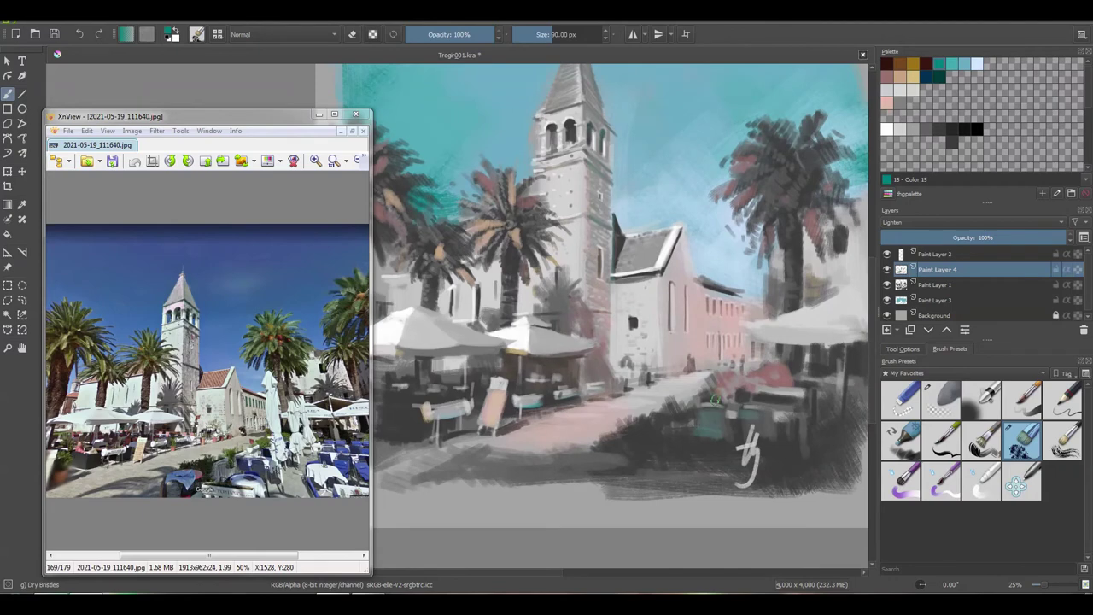
key("minus")
key("minus")
left_click(914, 65)
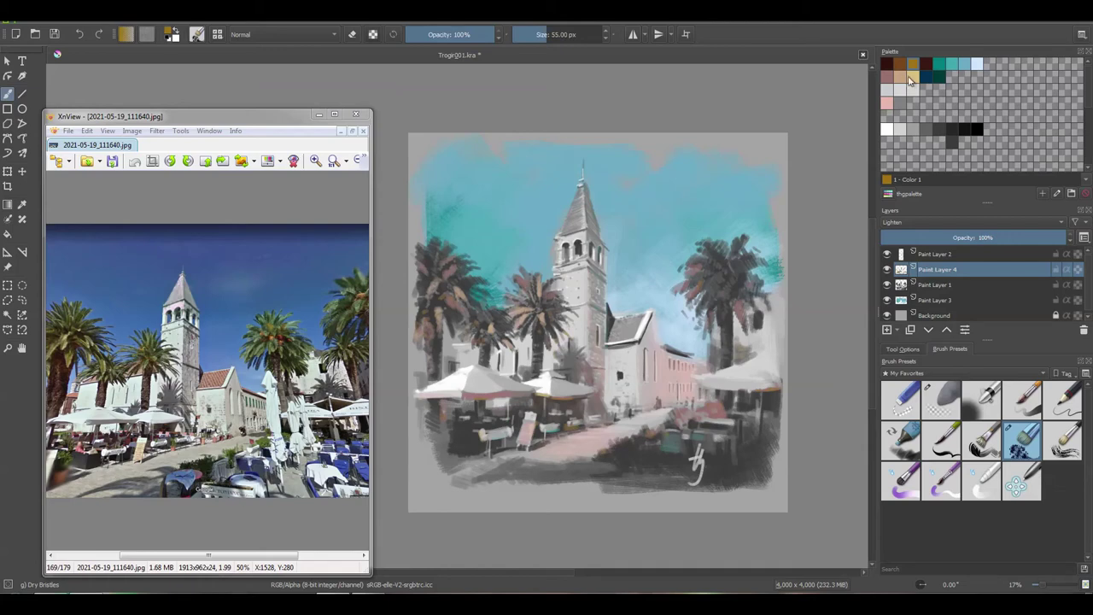
Add a new layer above Paint Layer 4 and paint dark orange over the church roof
left_click(906, 77)
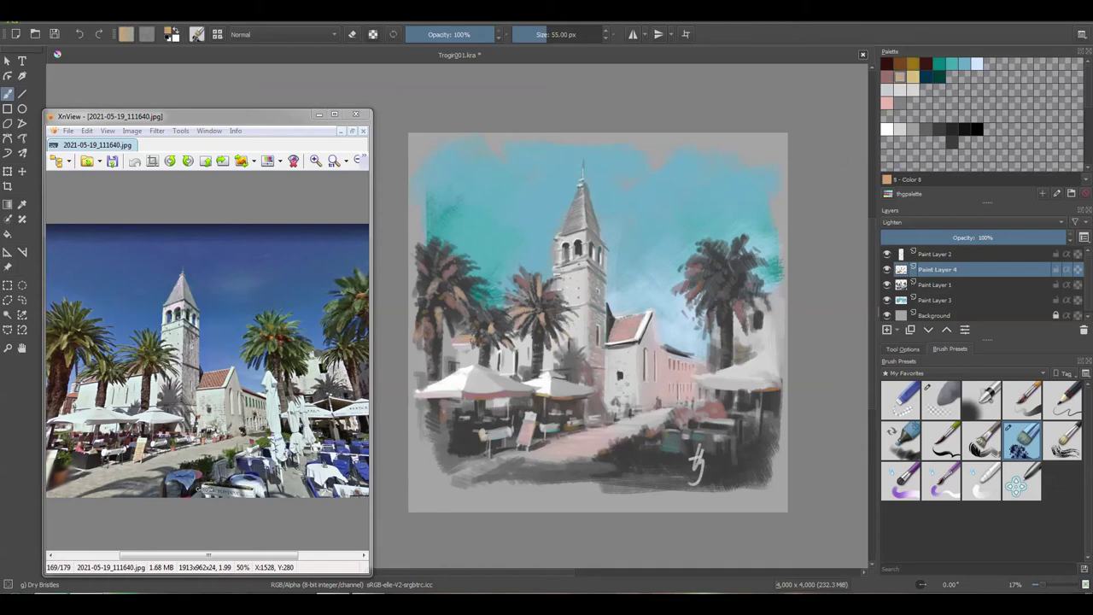
left_click(888, 330)
left_click(914, 65)
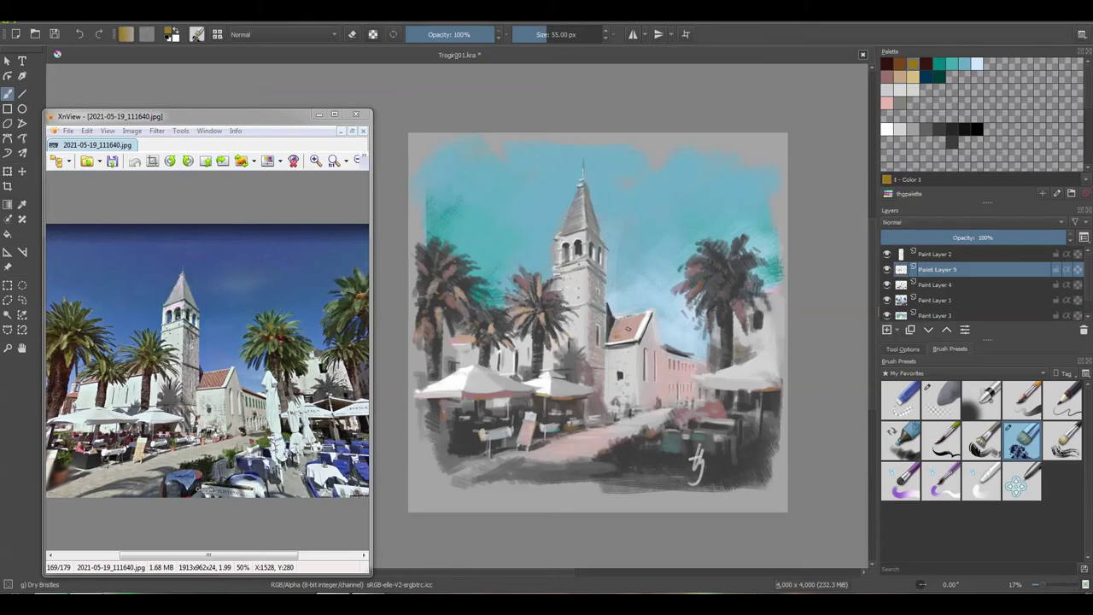
left_click_drag(613, 323, 632, 337)
left_click(900, 77)
left_click(889, 77)
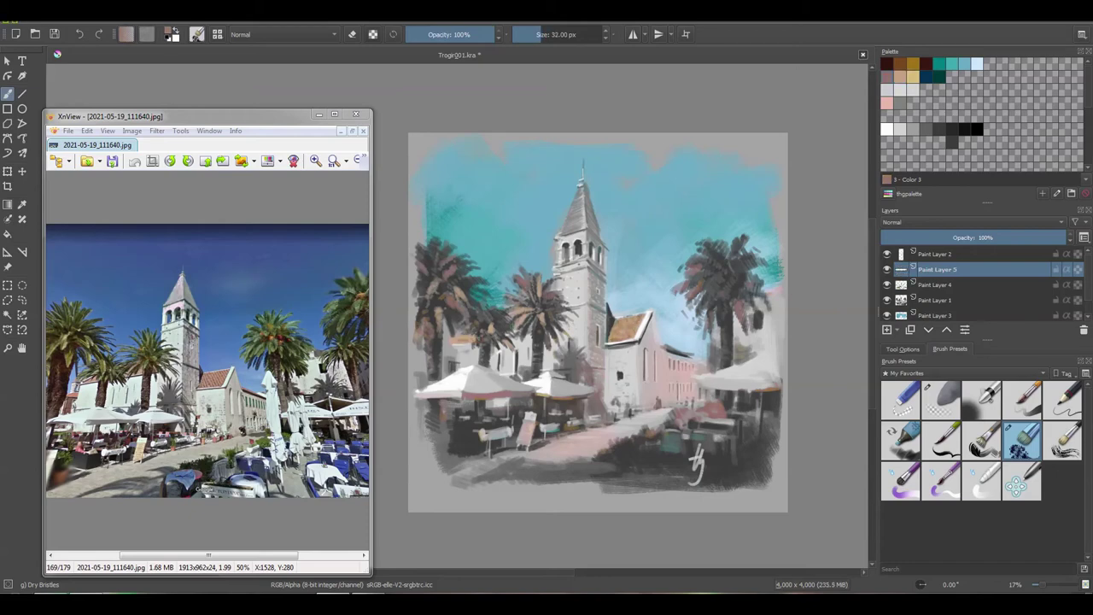
left_click(900, 77)
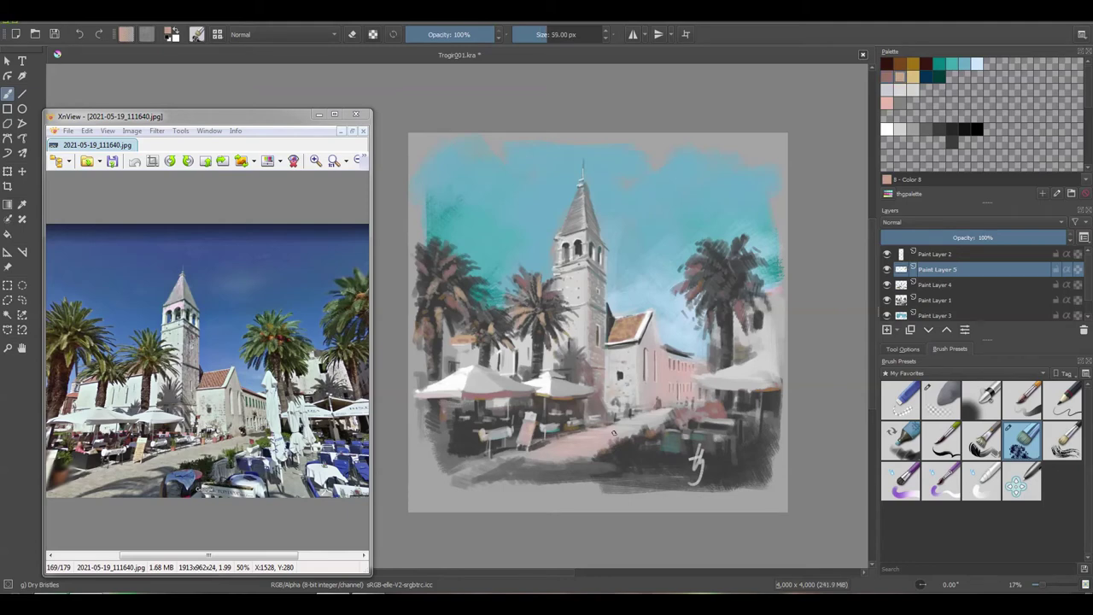
left_click_drag(579, 339, 607, 367)
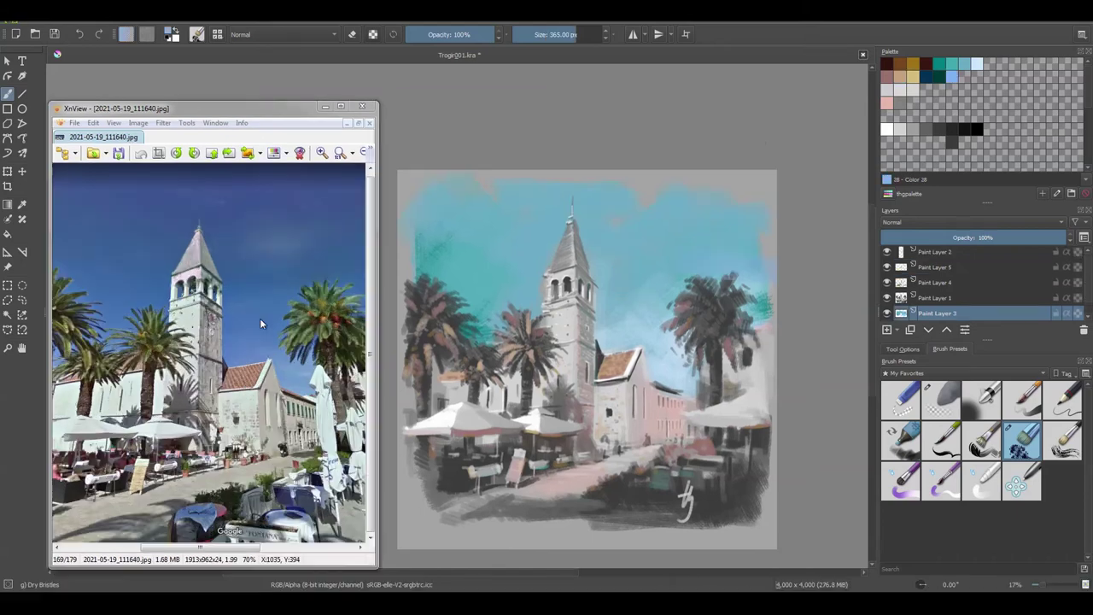
Repaint the sky around the bell tower in soft blue, adding a blue palette swatch
left_click_drag(514, 278, 580, 310)
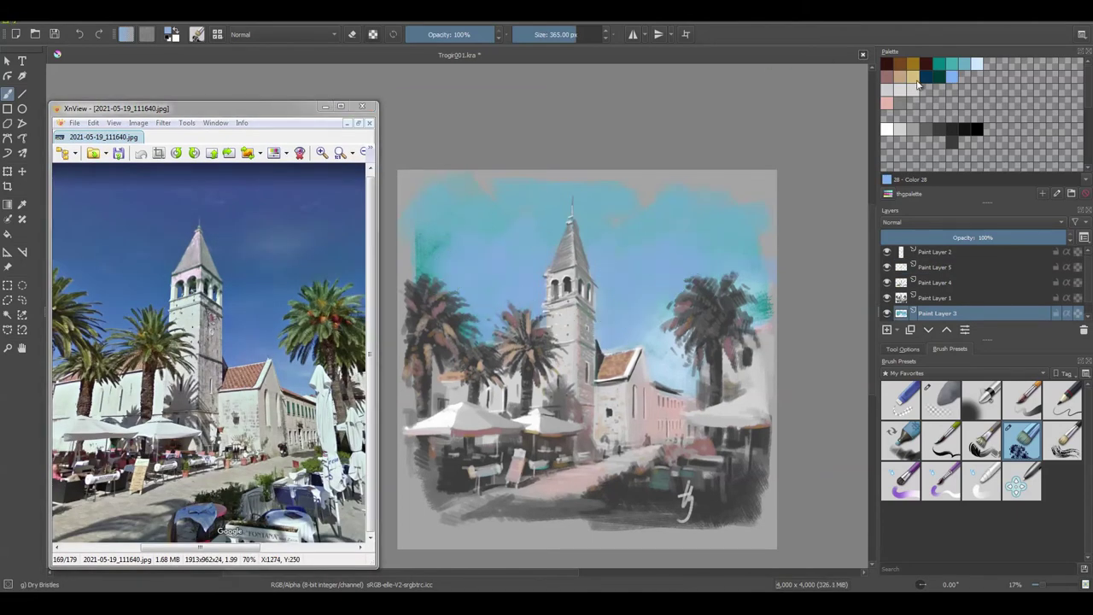
left_click(965, 78)
double_click(953, 79)
left_click(612, 424)
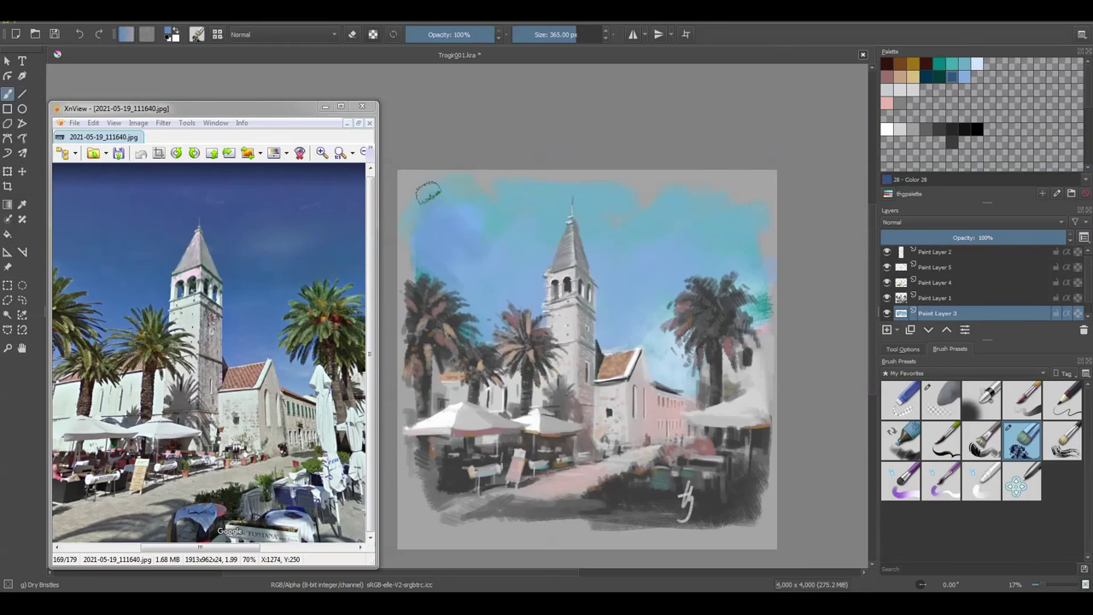
mouse_move(480, 232)
left_mouse_down()
mouse_move(444, 213)
mouse_move(532, 183)
mouse_move(415, 244)
mouse_move(568, 231)
mouse_move(526, 234)
mouse_move(547, 267)
left_mouse_up()
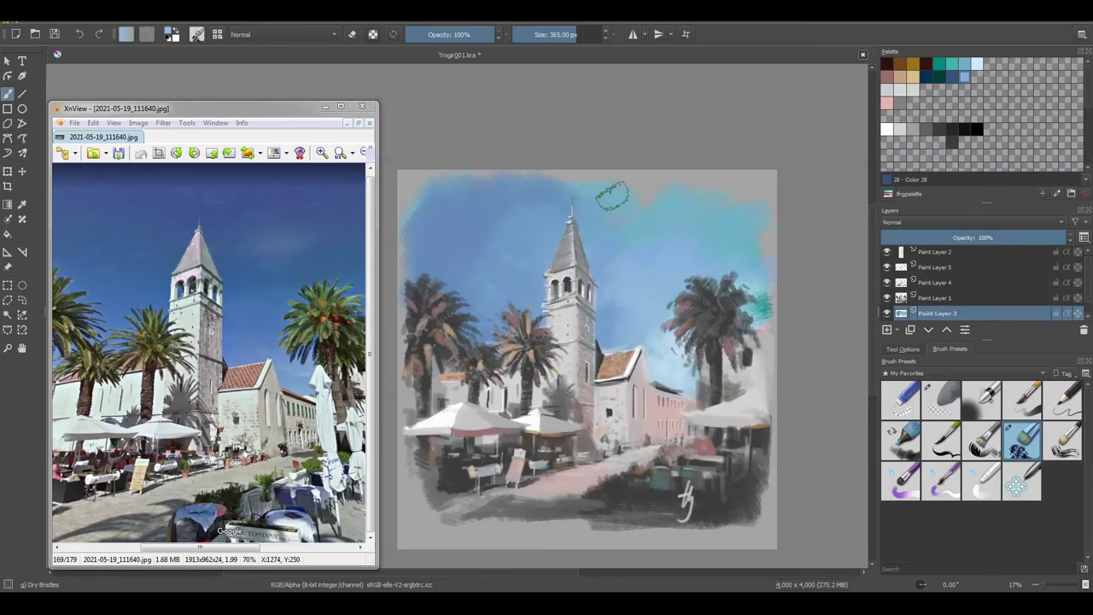
mouse_move(663, 195)
left_mouse_down()
mouse_move(723, 208)
mouse_move(725, 273)
mouse_move(752, 248)
left_mouse_up()
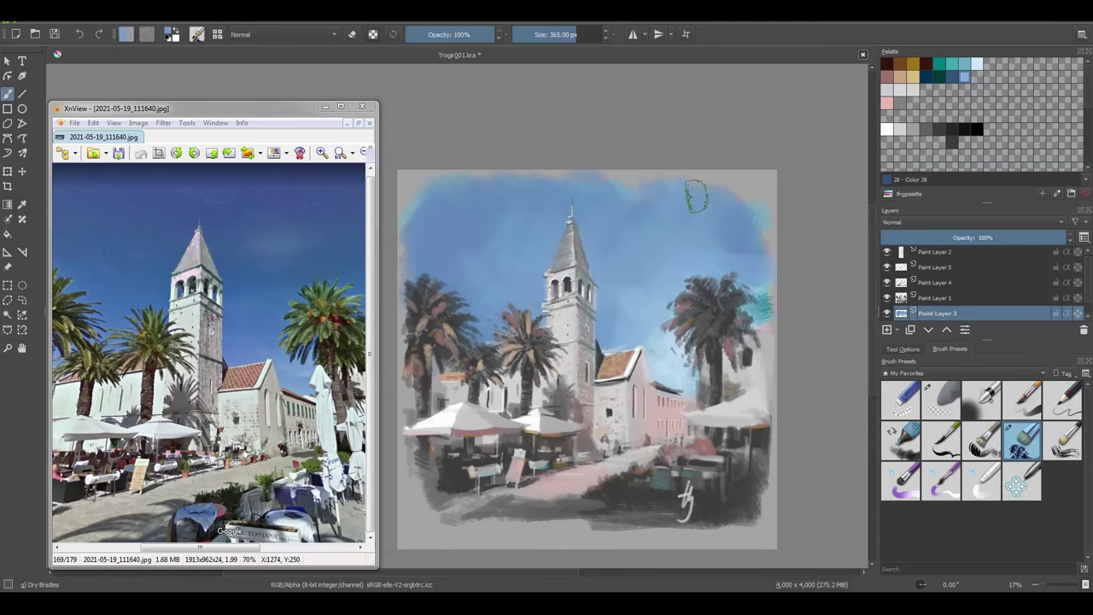
Try a tan stroke along the bottom edge on Paint Layer 4, undo it, and save
left_click(896, 268)
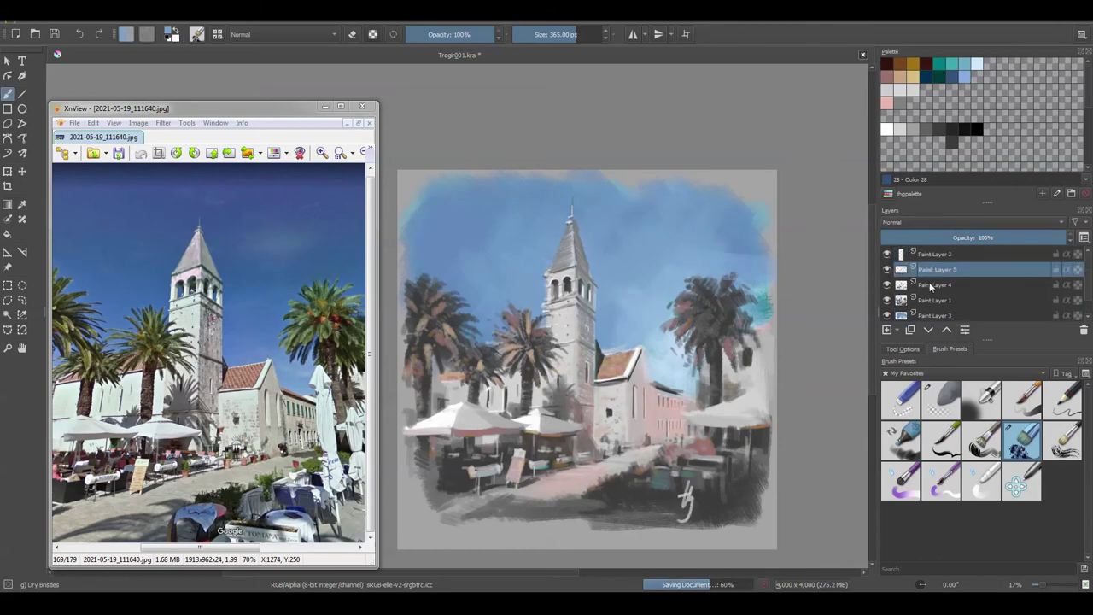
left_click(935, 284)
left_click(901, 77)
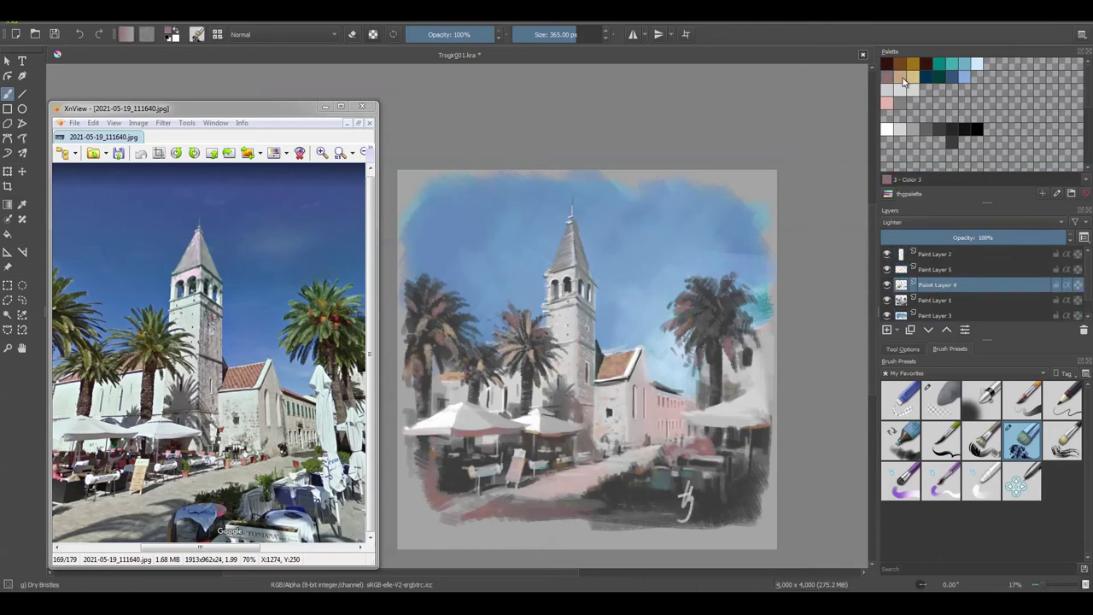
left_click_drag(410, 514, 694, 518)
key("ctrl+z")
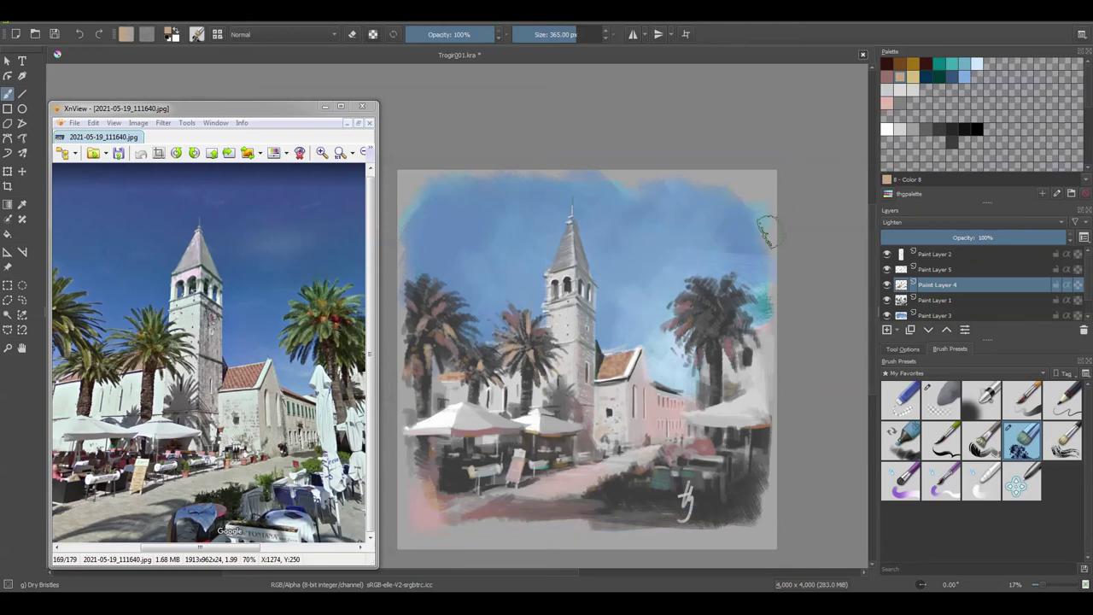
key("ctrl+s")
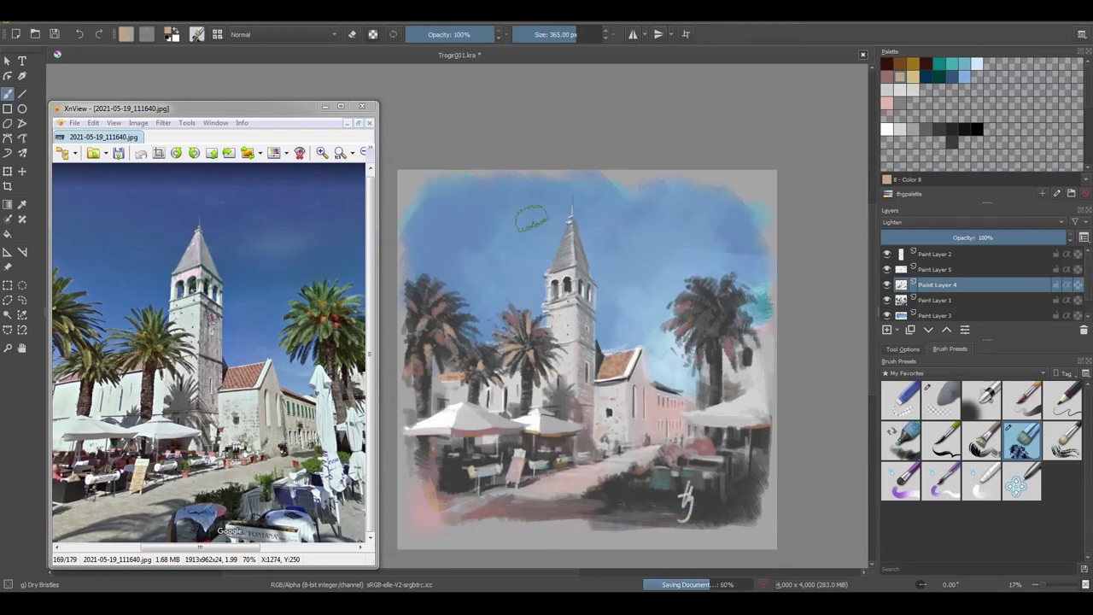
Return to Paint Layer 3 with a blue and start adding a darker blue swatch
left_click(953, 77)
left_click(937, 313)
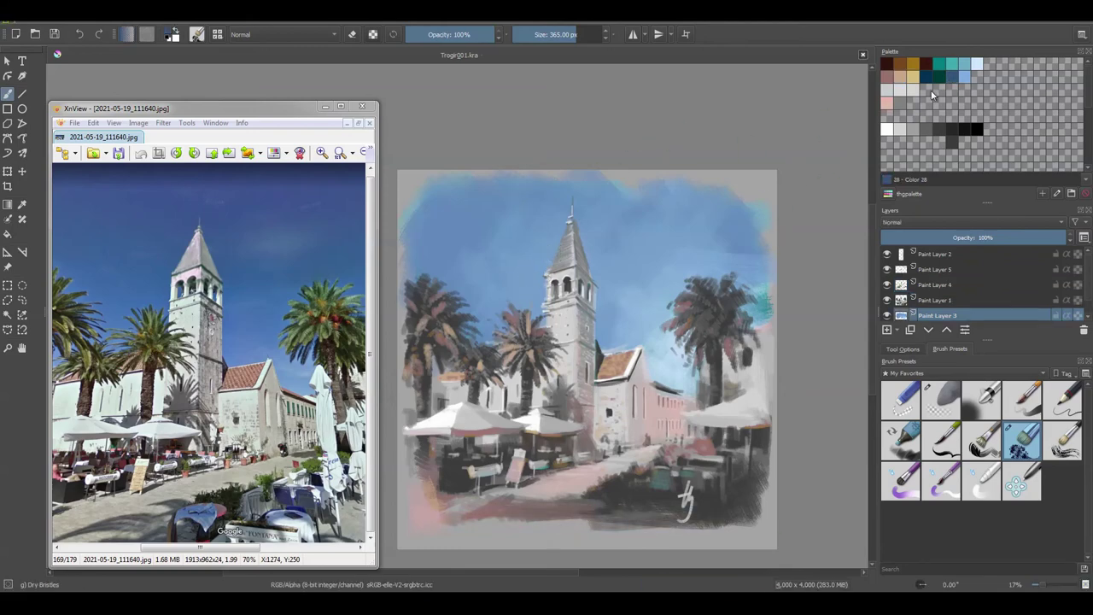
left_click(125, 34)
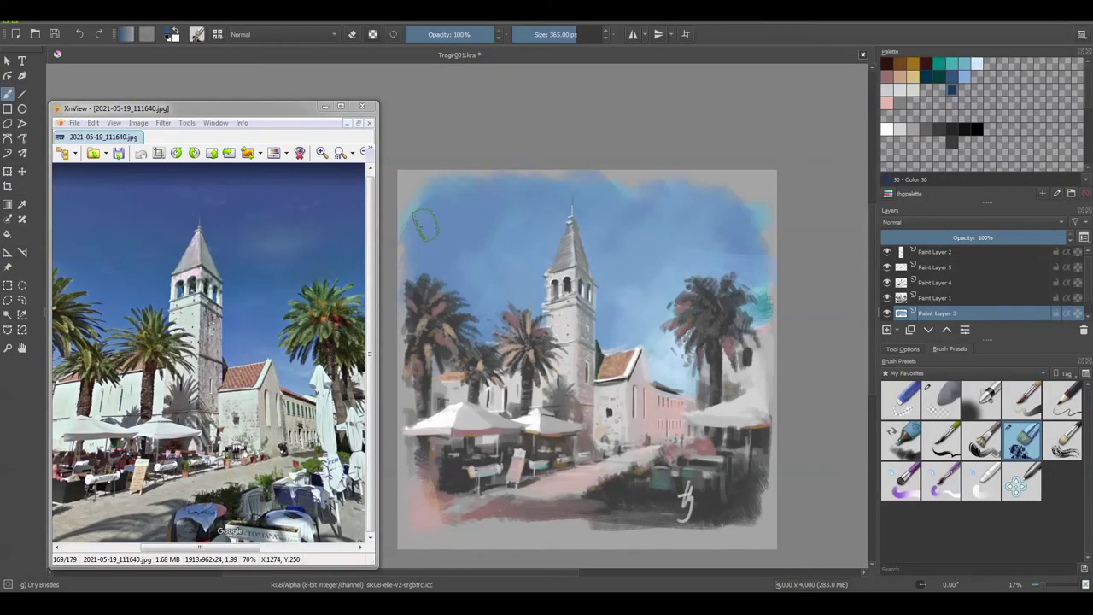
Sweep dark blue across the upper sky on both sides of the tower
mouse_move(425, 225)
left_mouse_down()
mouse_move(406, 252)
mouse_move(480, 200)
mouse_move(613, 220)
mouse_move(734, 192)
mouse_move(756, 248)
left_mouse_up()
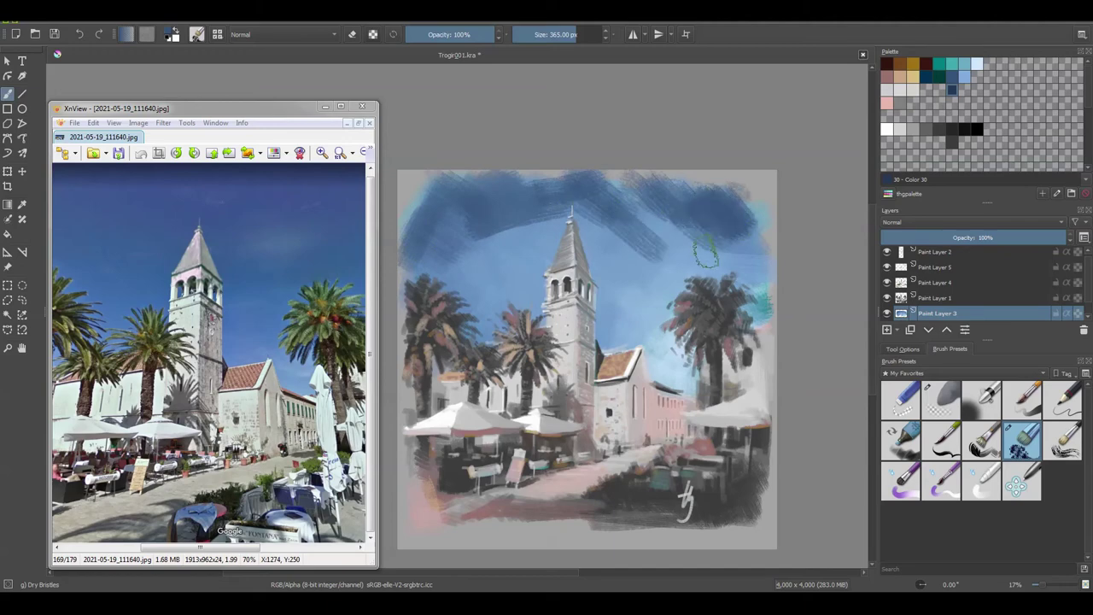
left_click_drag(700, 222, 752, 261)
mouse_move(531, 224)
left_mouse_down()
mouse_move(610, 223)
mouse_move(696, 244)
mouse_move(760, 275)
left_mouse_up()
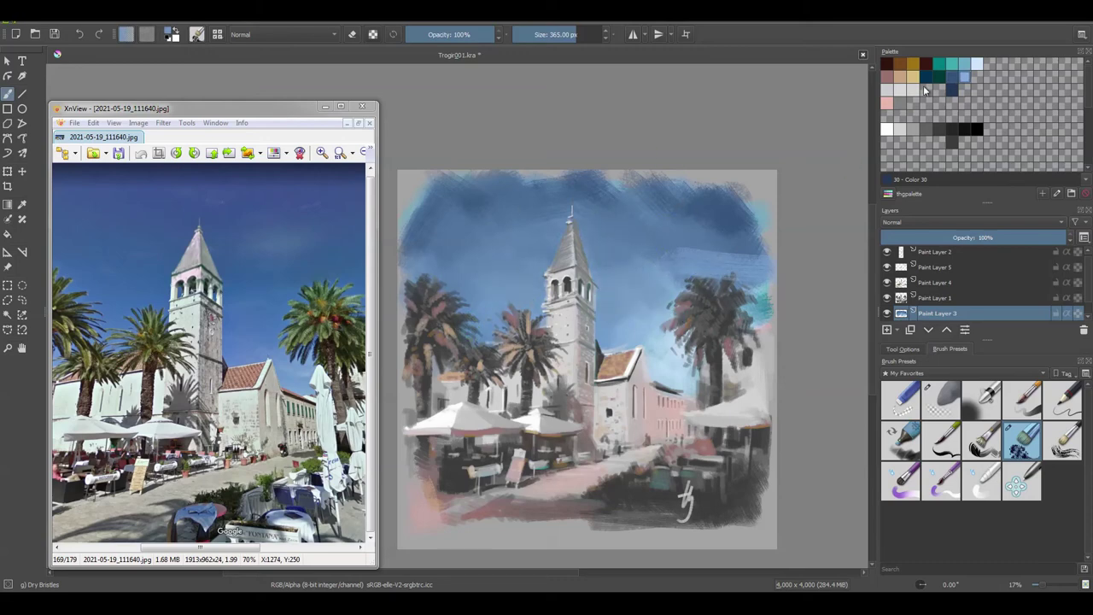
left_click(951, 77)
mouse_move(417, 282)
left_mouse_down()
mouse_move(444, 215)
mouse_move(509, 223)
mouse_move(657, 209)
mouse_move(726, 248)
left_mouse_up()
left_click_drag(478, 217, 523, 254)
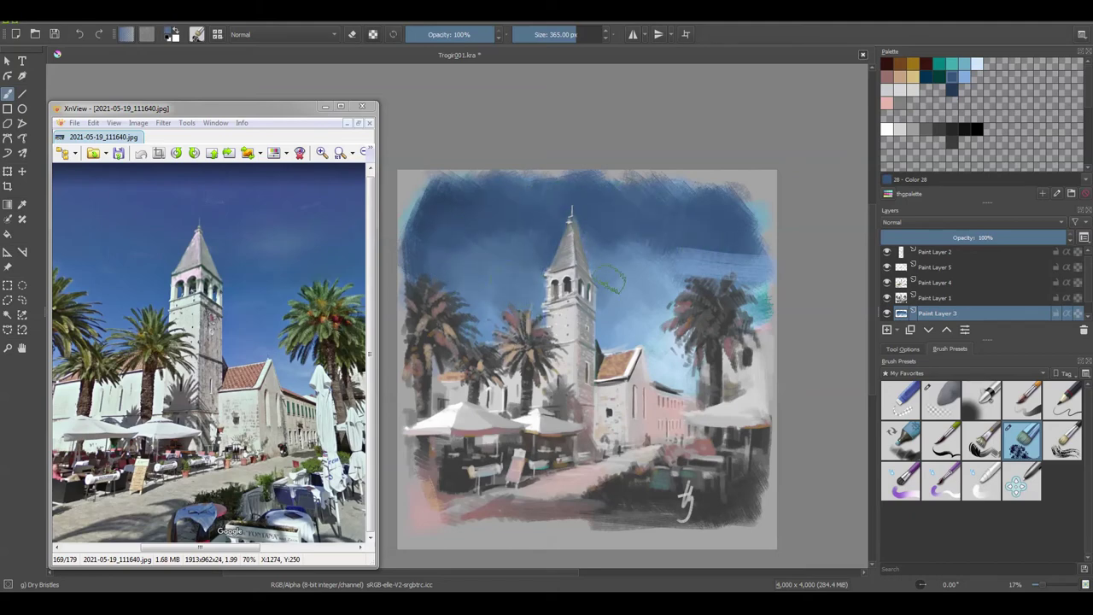
mouse_move(611, 278)
left_mouse_down()
mouse_move(632, 287)
mouse_move(675, 273)
mouse_move(692, 291)
mouse_move(700, 260)
mouse_move(768, 265)
left_mouse_up()
Add lighter blue right of the tower with Dry Bristles on Paint Layer 3, sampling a light sky blue
left_click(937, 267)
left_click(941, 399)
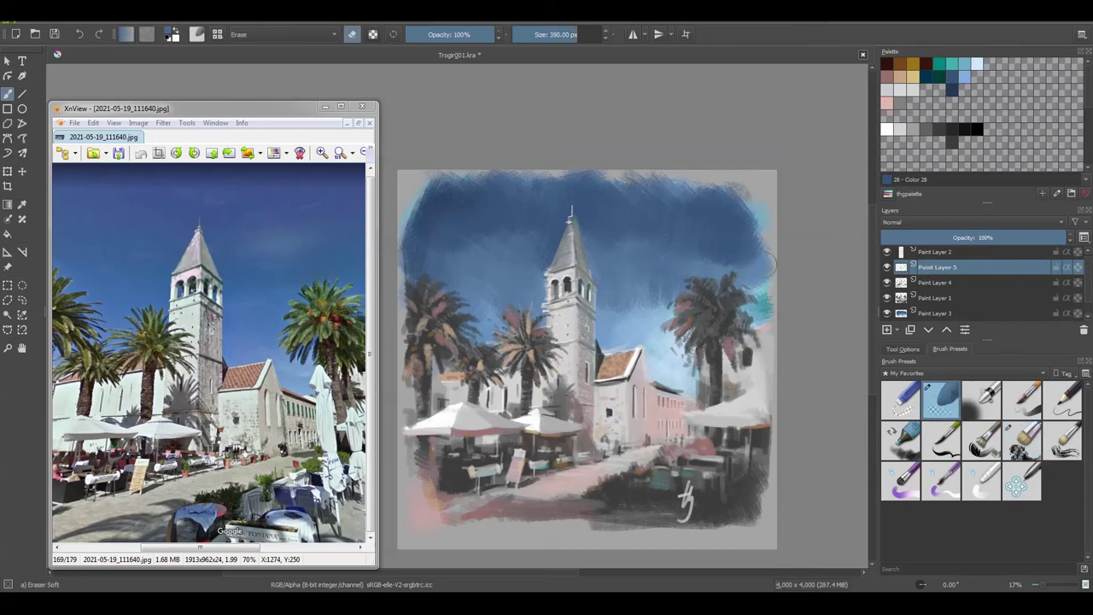
left_click(937, 312)
left_click(1023, 441)
left_click(965, 77)
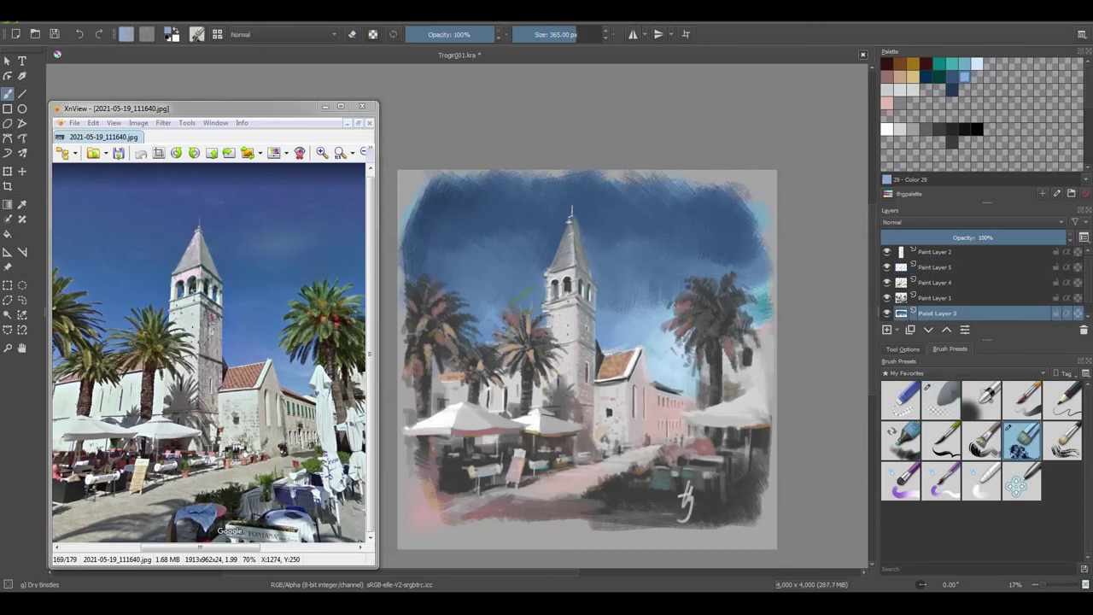
left_click_drag(684, 275, 751, 260)
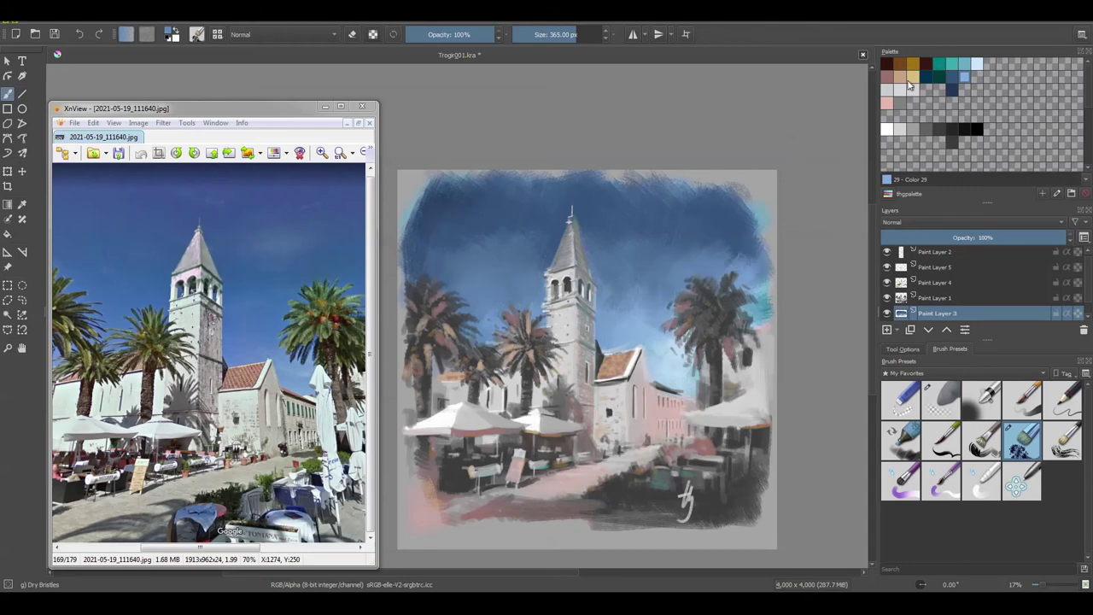
left_click(900, 89)
left_click(698, 303, "ctrl")
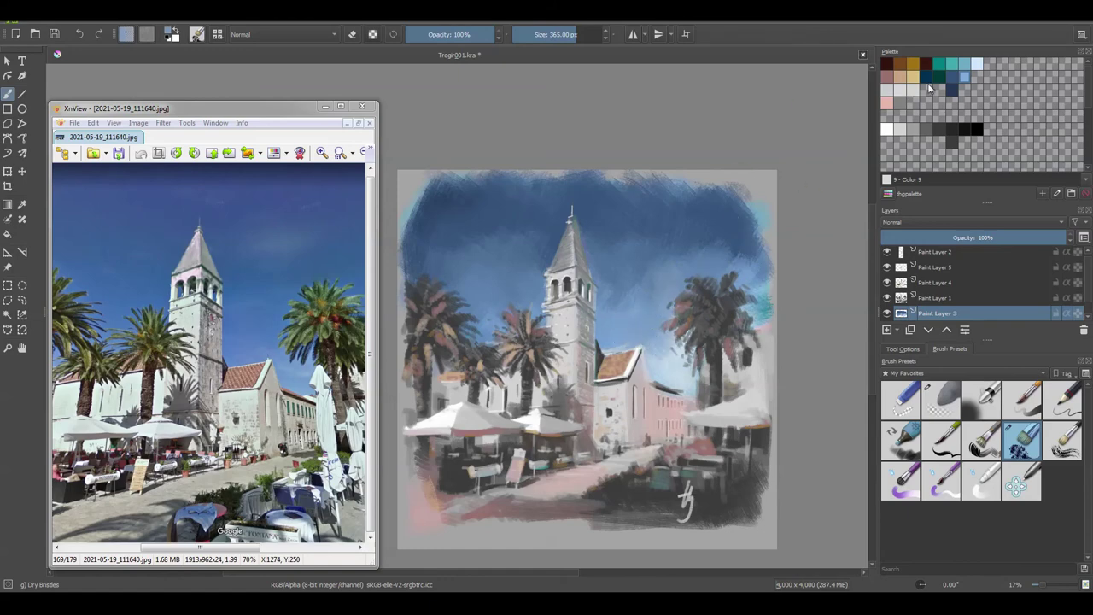
Save, then paint dark green down the spire's right roof face with an enlarged brush
key("ctrl+s")
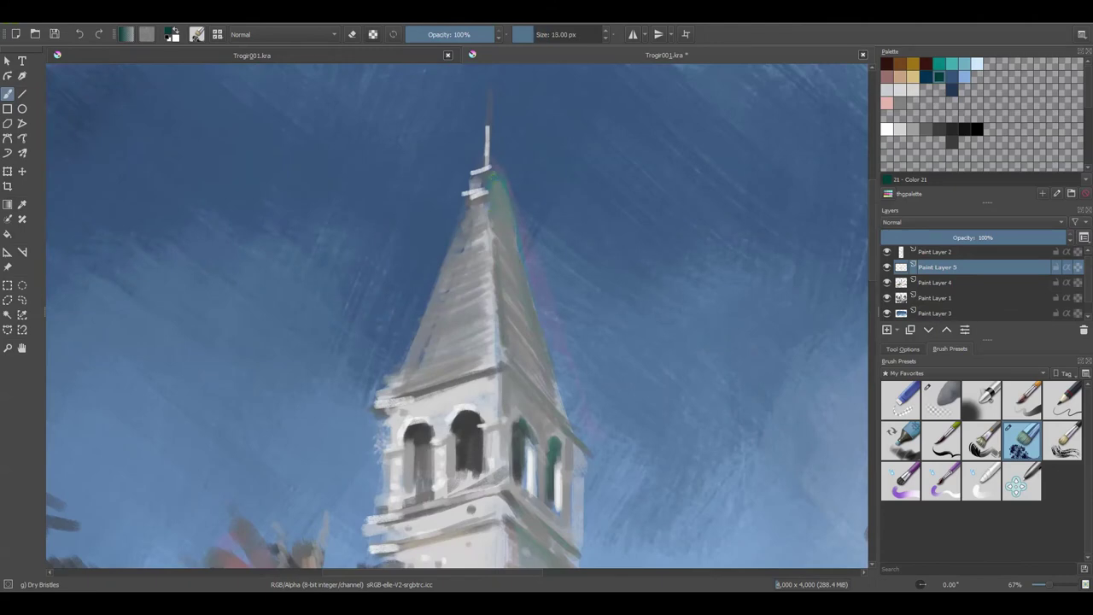
mouse_move(496, 177)
left_mouse_down()
mouse_move(531, 303)
mouse_move(508, 301)
mouse_move(547, 402)
left_mouse_up()
key("bracketright")
key("bracketright")
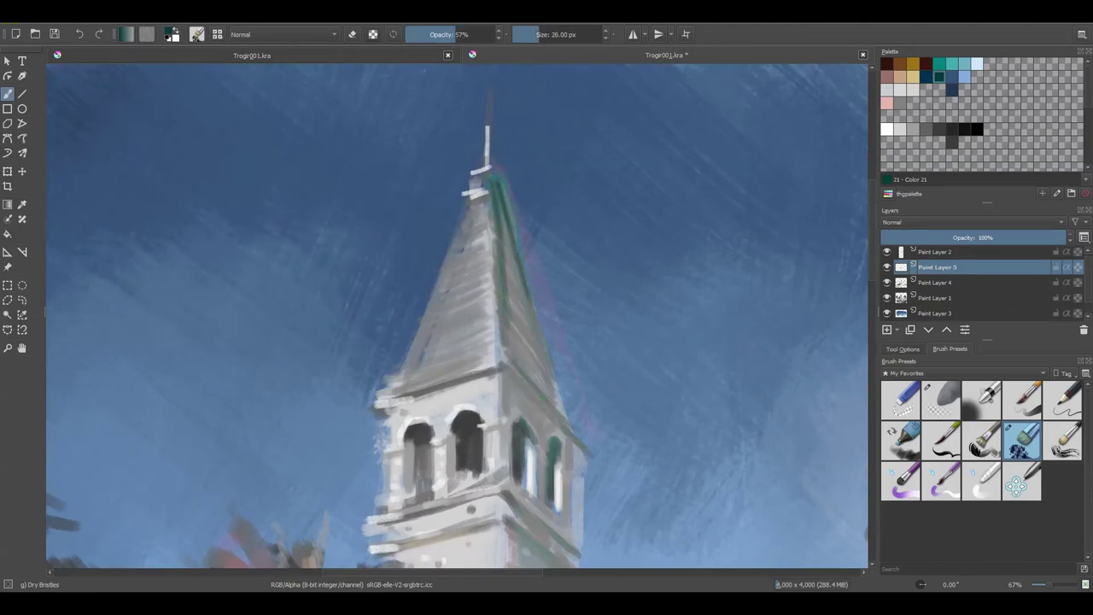
left_click_drag(508, 342, 564, 423)
left_click_drag(504, 290, 553, 367)
mouse_move(528, 318)
left_mouse_down()
mouse_move(480, 181)
mouse_move(498, 205)
left_mouse_up()
mouse_move(545, 350)
left_mouse_down()
mouse_move(569, 418)
mouse_move(502, 312)
left_mouse_up()
Add more green strokes to the spire and a small dark mark on the belfry
left_click_drag(502, 210, 523, 308)
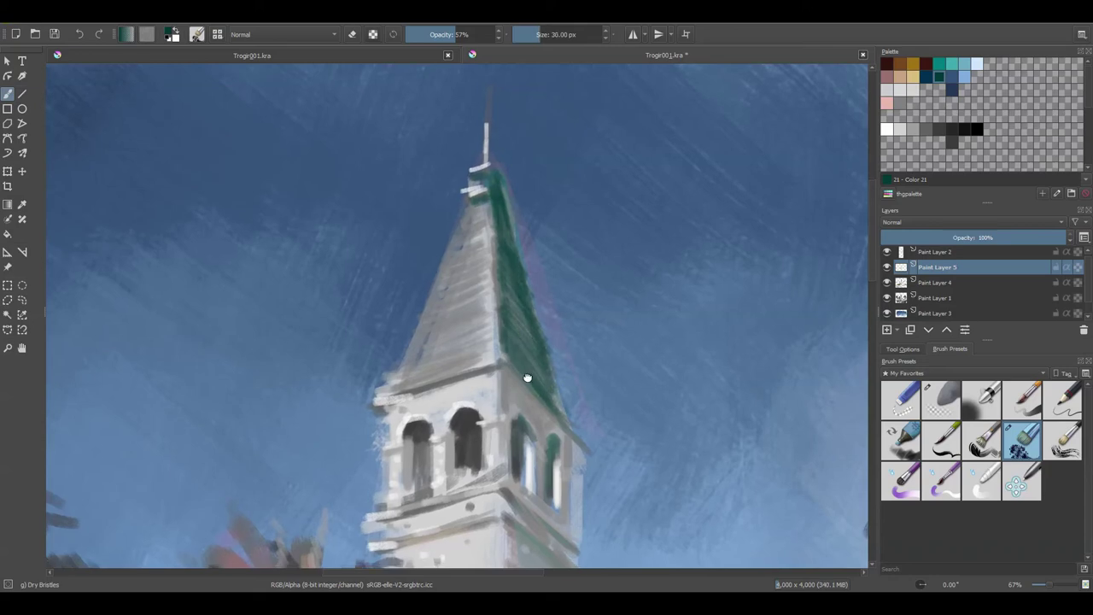
mouse_move(525, 378)
left_mouse_down()
mouse_move(495, 237)
mouse_move(533, 292)
left_mouse_up()
key("bracketleft")
key("bracketleft")
key("bracketleft")
key("bracketright")
mouse_move(483, 235)
left_mouse_down()
mouse_move(534, 292)
mouse_move(475, 248)
left_mouse_up()
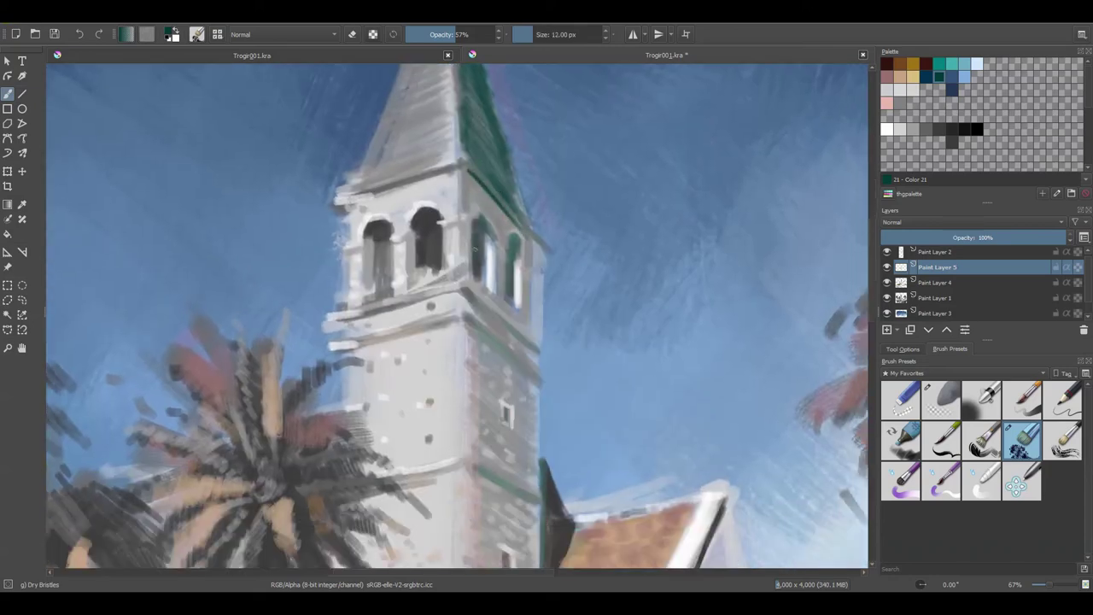
scroll(505, 293, "down", 5)
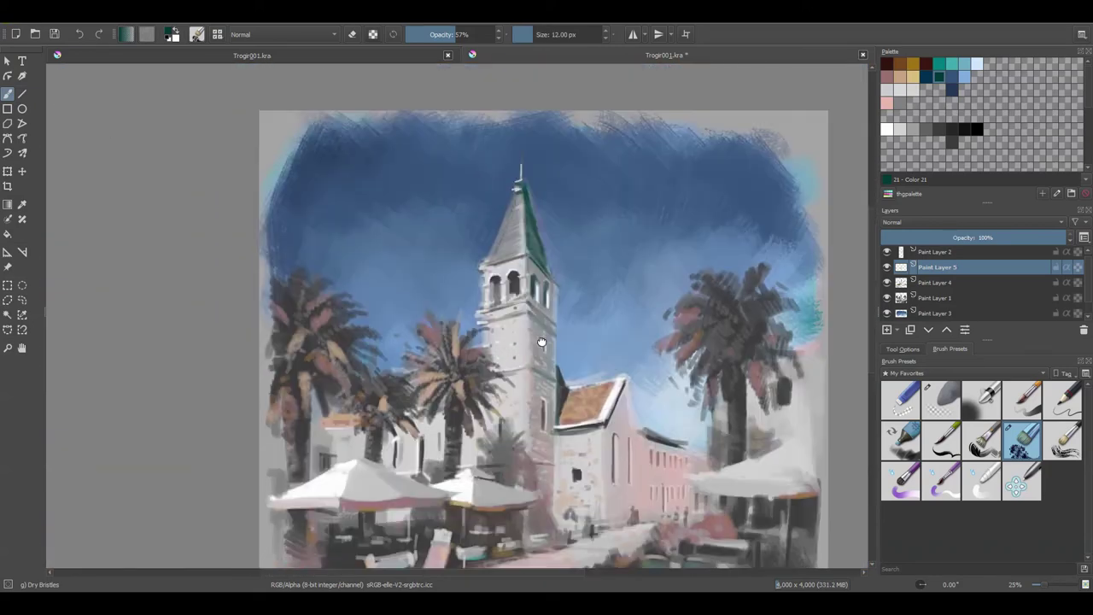
Select all layers and shift the whole painting down slightly with the Move tool
scroll(647, 176, "down", 2)
left_click_drag(513, 342, 496, 354)
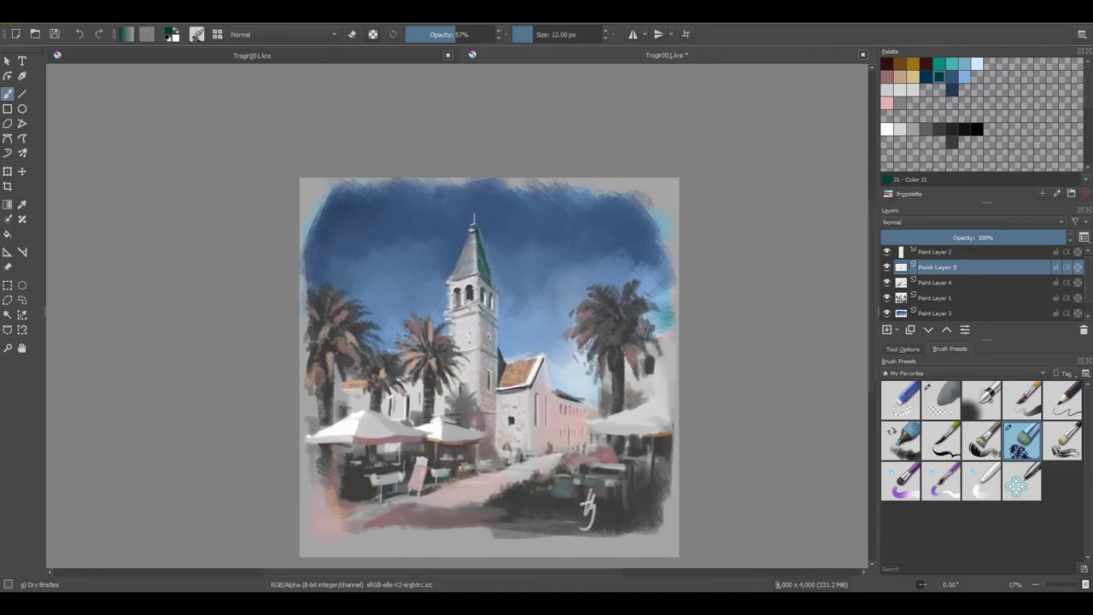
left_click(1025, 313)
left_click(990, 253, "shift")
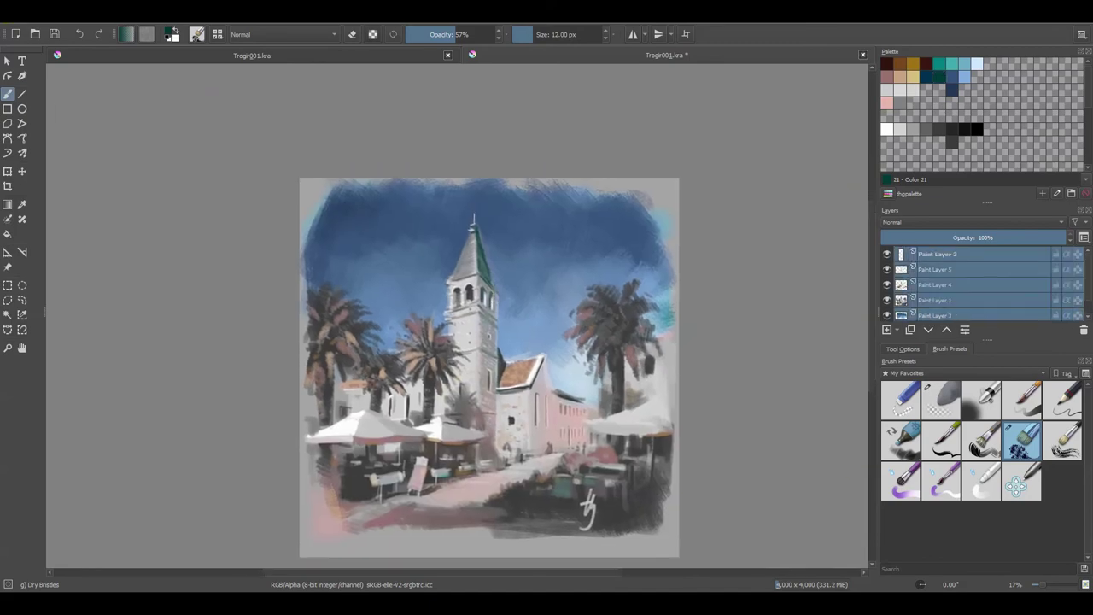
key("t")
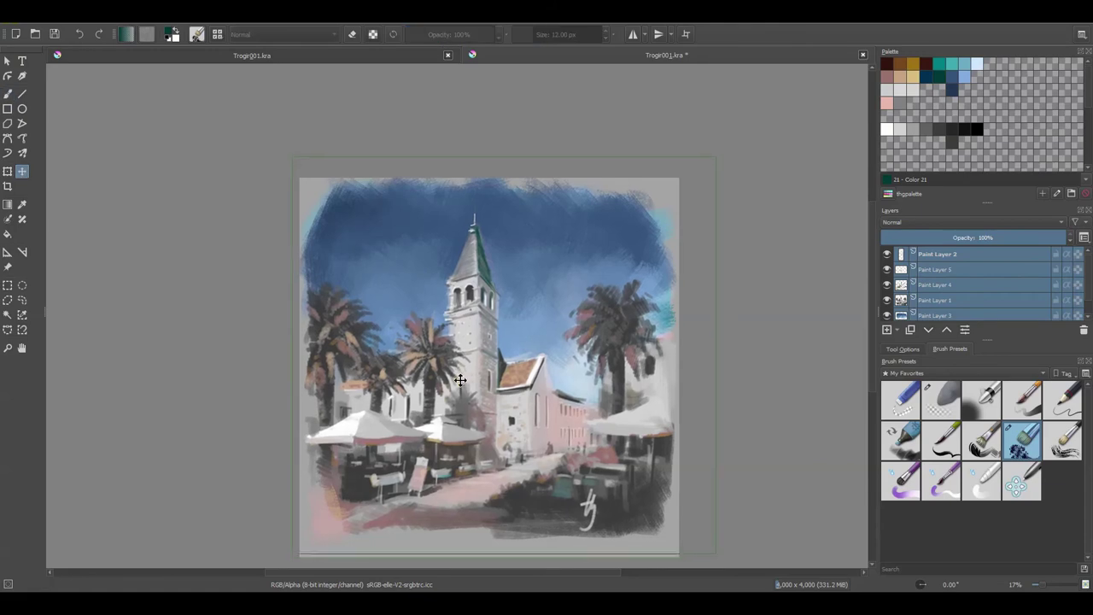
left_click_drag(459, 374, 459, 385)
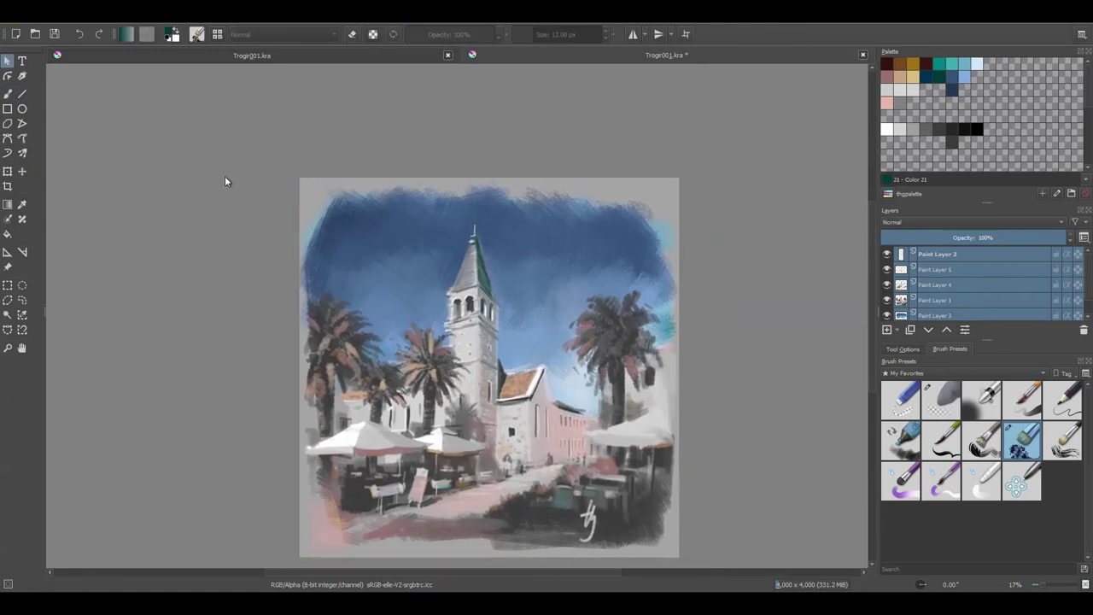
left_click(8, 61)
Reselect Paint Layer 3 with the brush, pick a light colour, and insert a new paint layer
key("plus")
left_click(887, 299)
key("b")
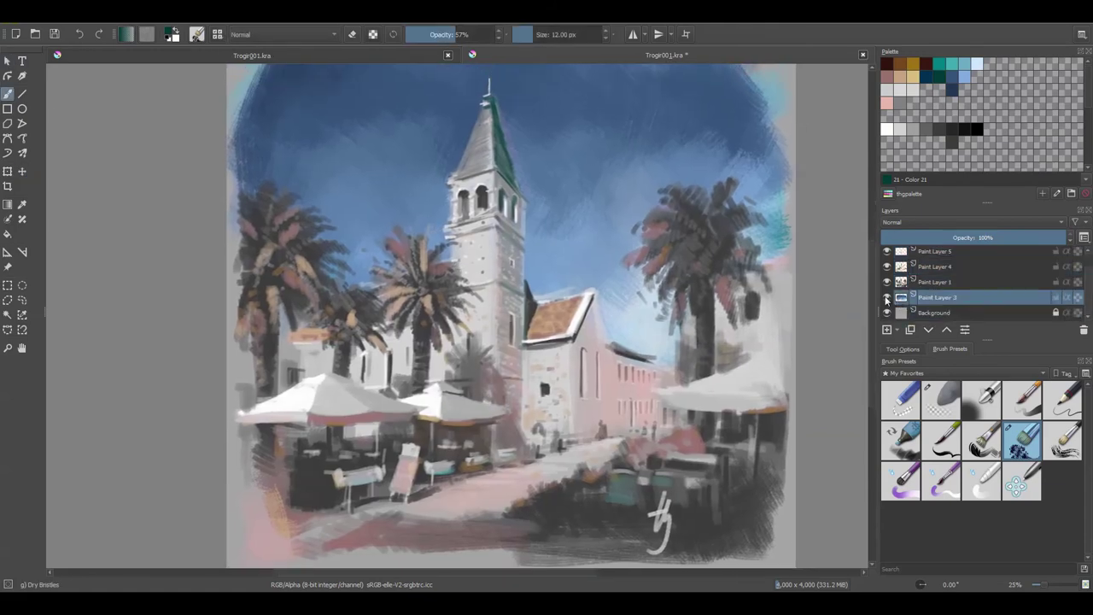
left_click(977, 64)
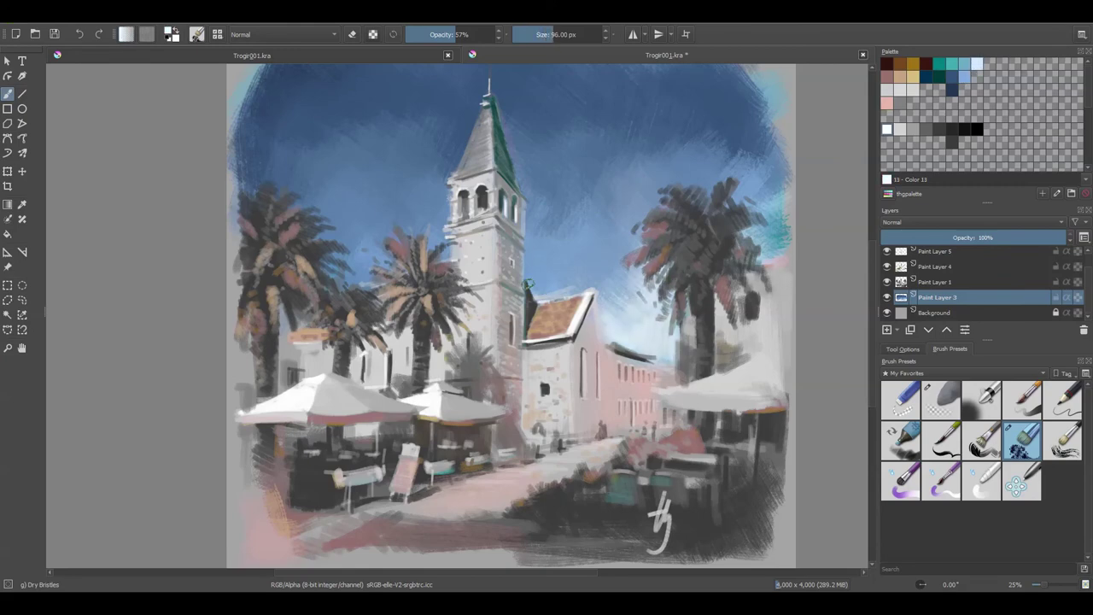
key("bracketright")
key("bracketright")
key("minus")
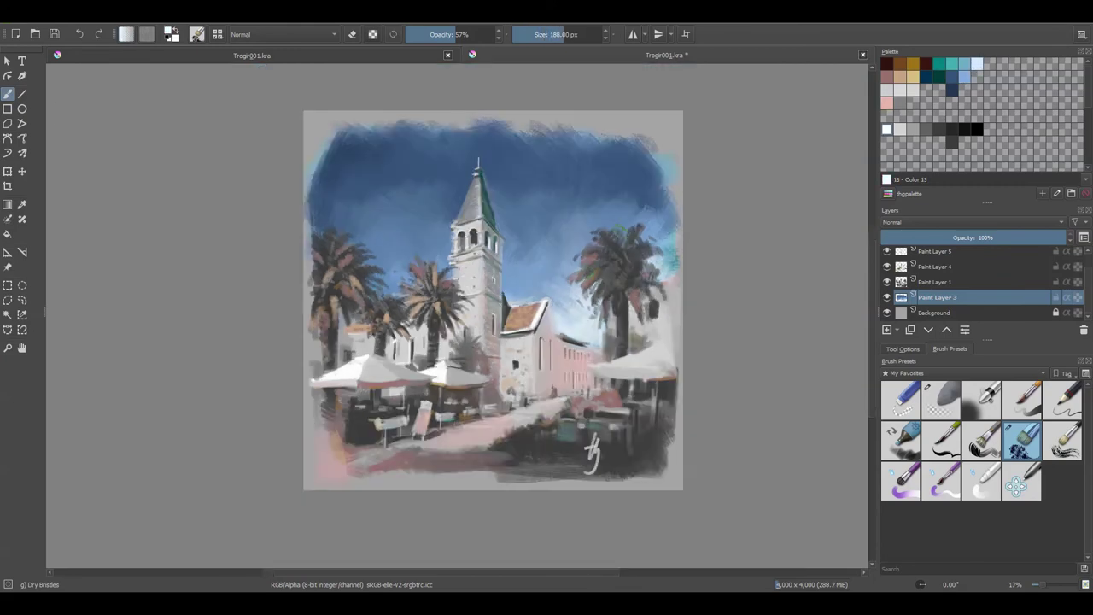
left_click_drag(523, 306, 530, 326)
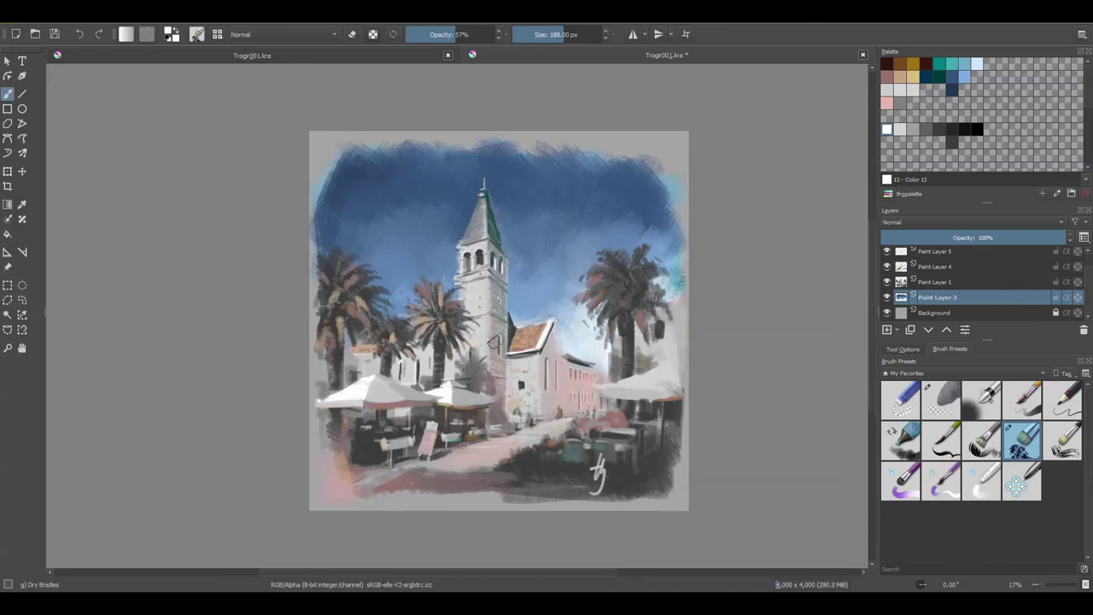
left_click(937, 251)
key("Insert")
Brush light grey along the plaza street and store a near-white in an empty palette slot
left_click(899, 129)
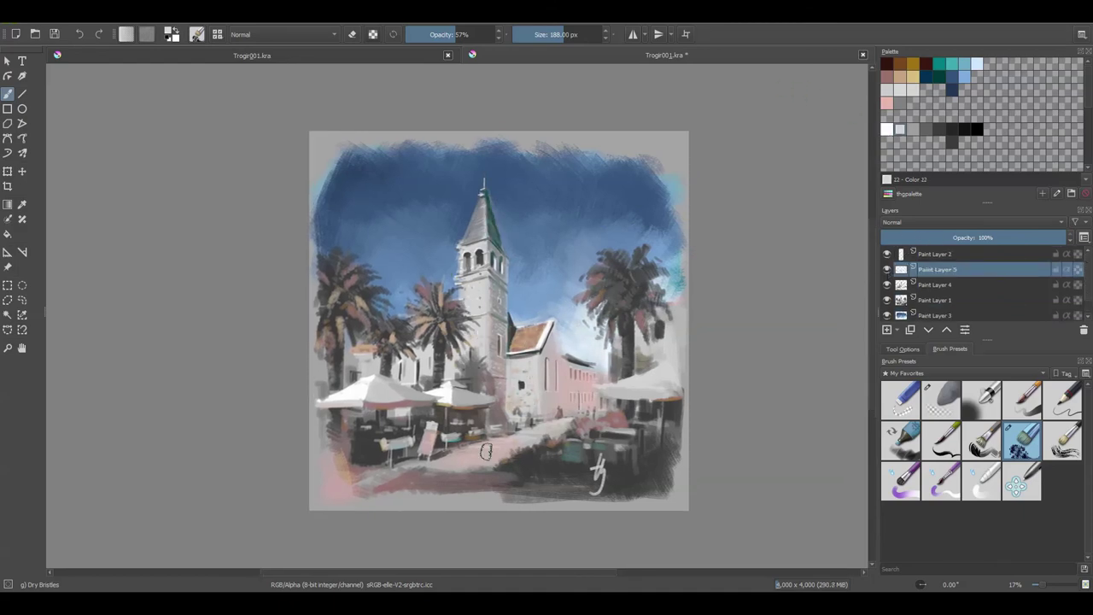
key("bracketleft")
key("bracketleft")
key("bracketleft")
left_click(901, 89)
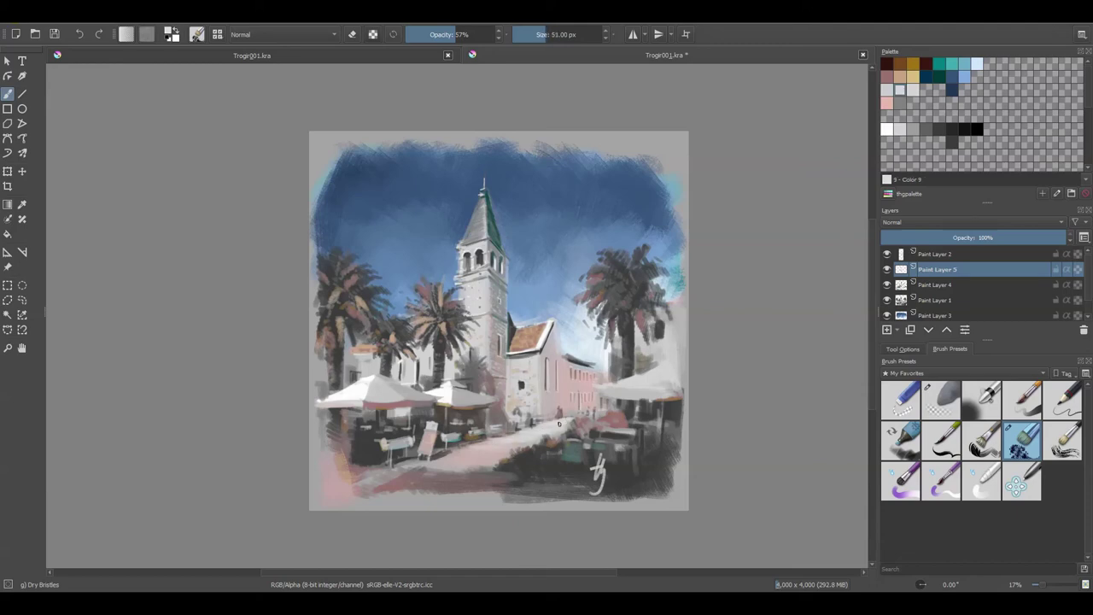
left_click_drag(453, 456, 391, 476)
left_click_drag(589, 413, 588, 420)
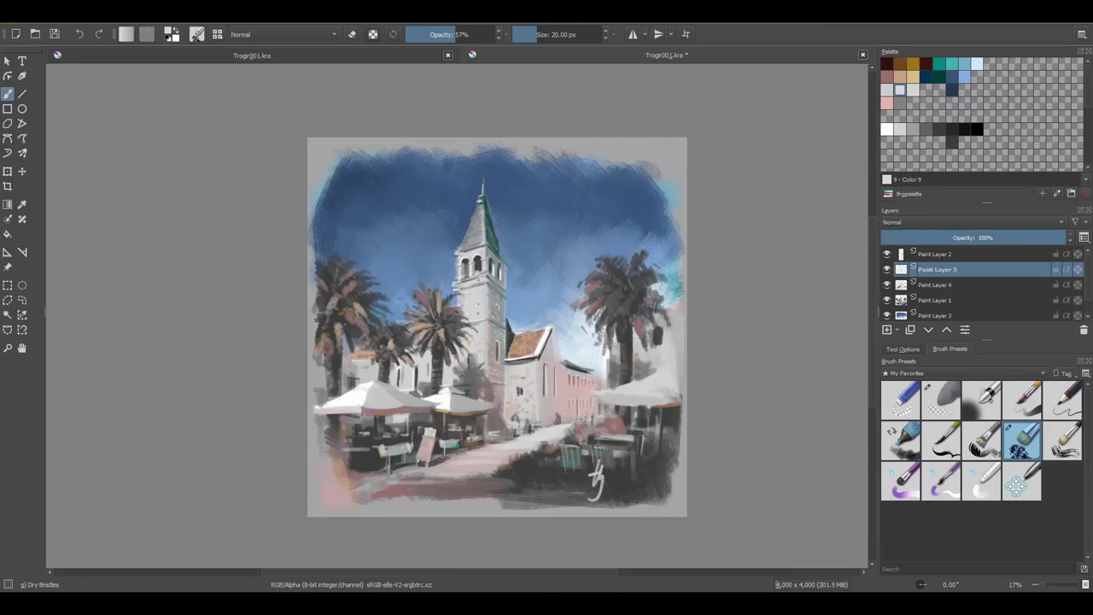
left_click(900, 90)
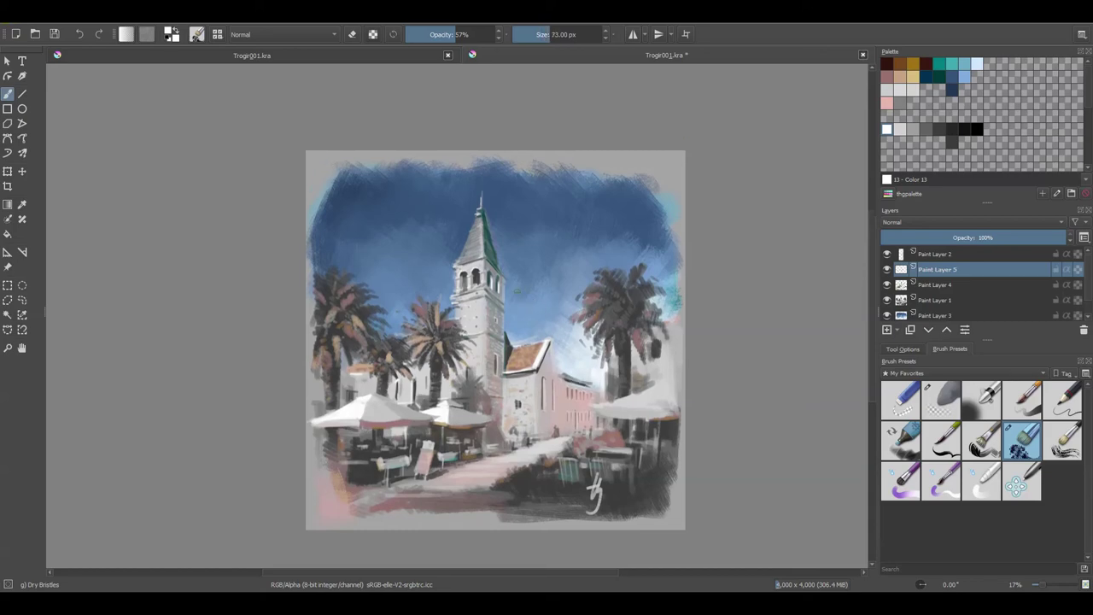
left_click(890, 119)
Paint a broad pink stroke across the lower-left foreground on Paint Layer 4
left_click(900, 285)
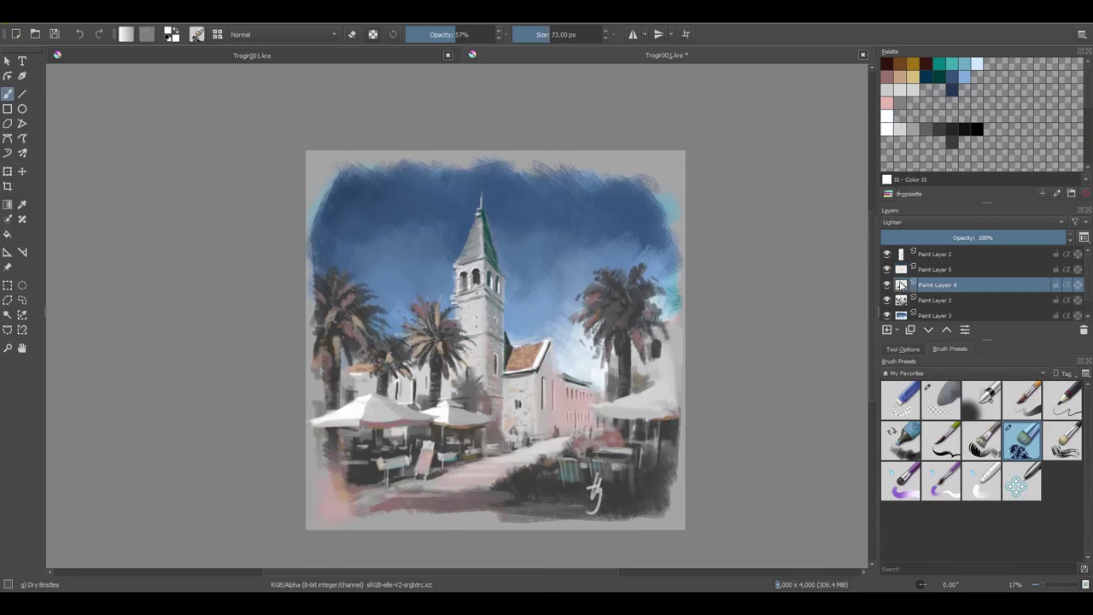
left_click(900, 79)
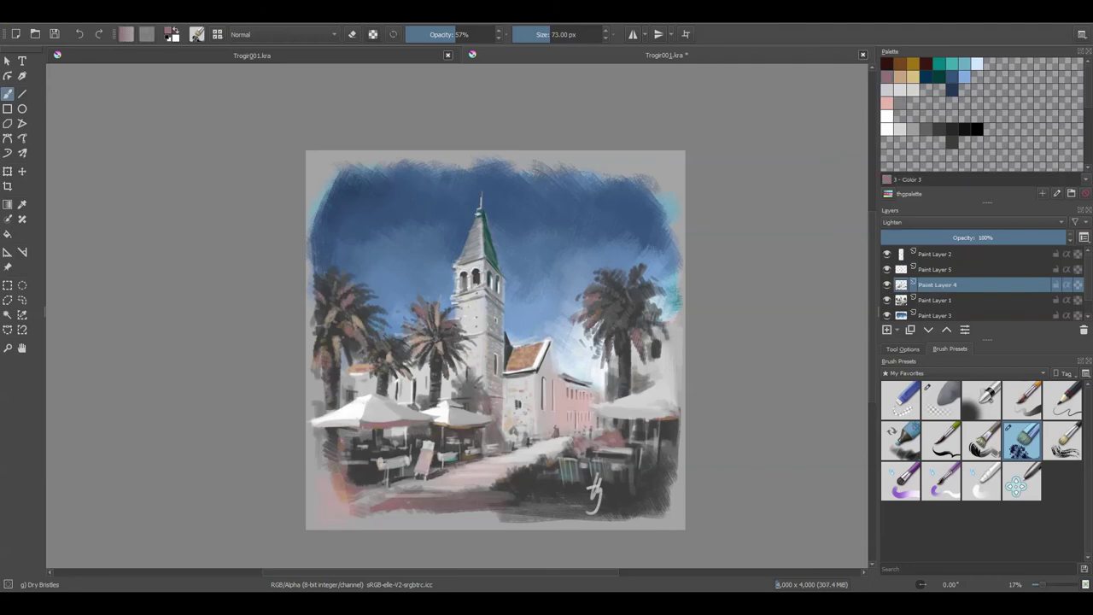
key("bracketright")
key("bracketright")
key("bracketright")
left_click_drag(327, 473, 376, 482)
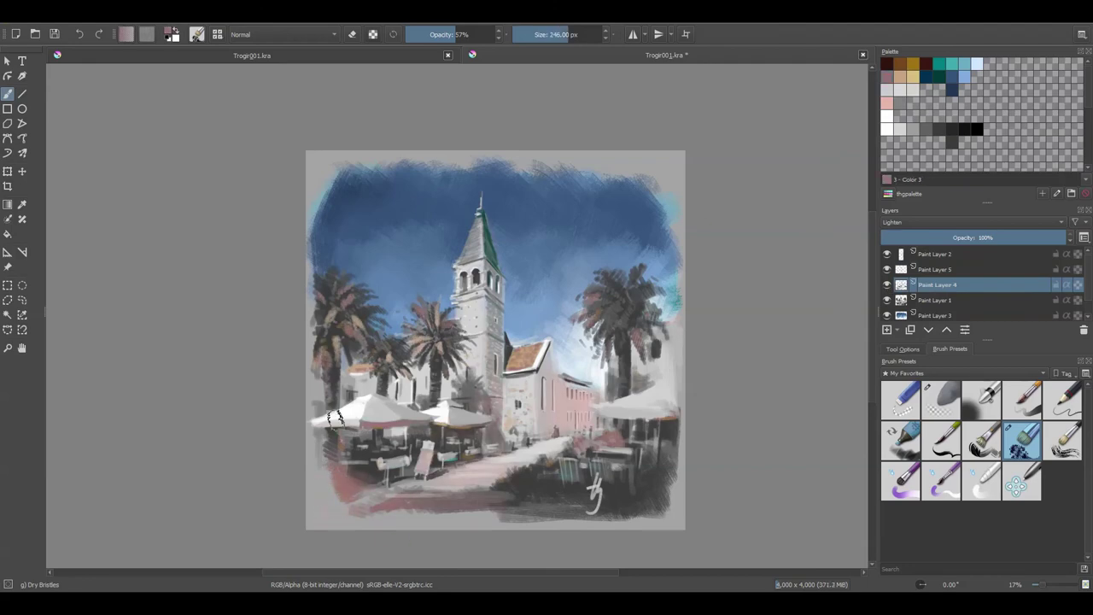
key("bracketleft")
key("bracketleft")
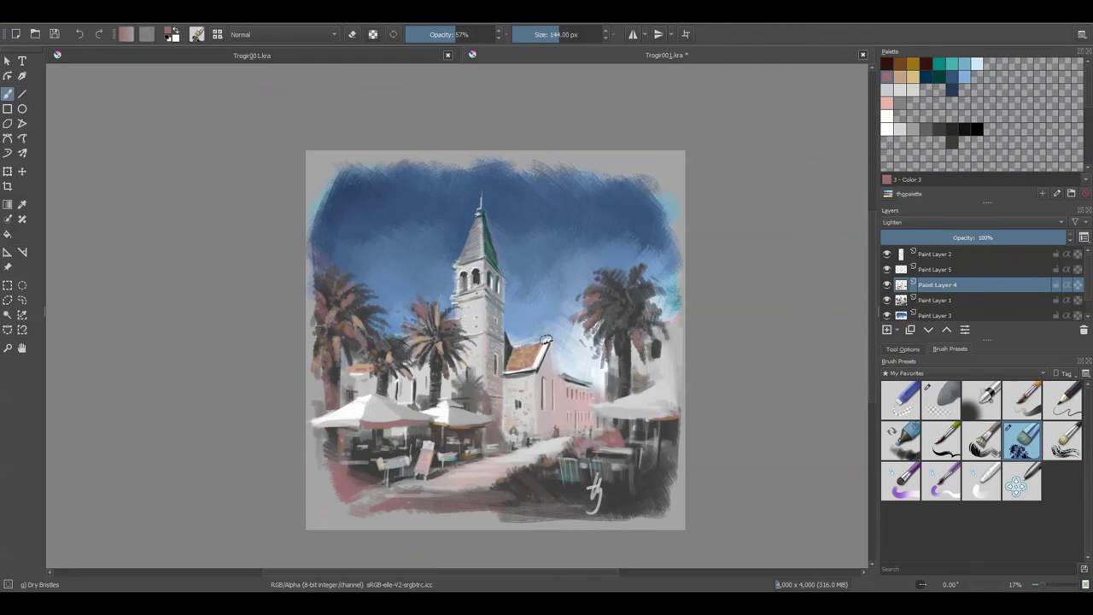
left_click(934, 253)
Add a Color Adjustment filter layer whose S-curve lifts highlights and darkens shadows
left_click(892, 330)
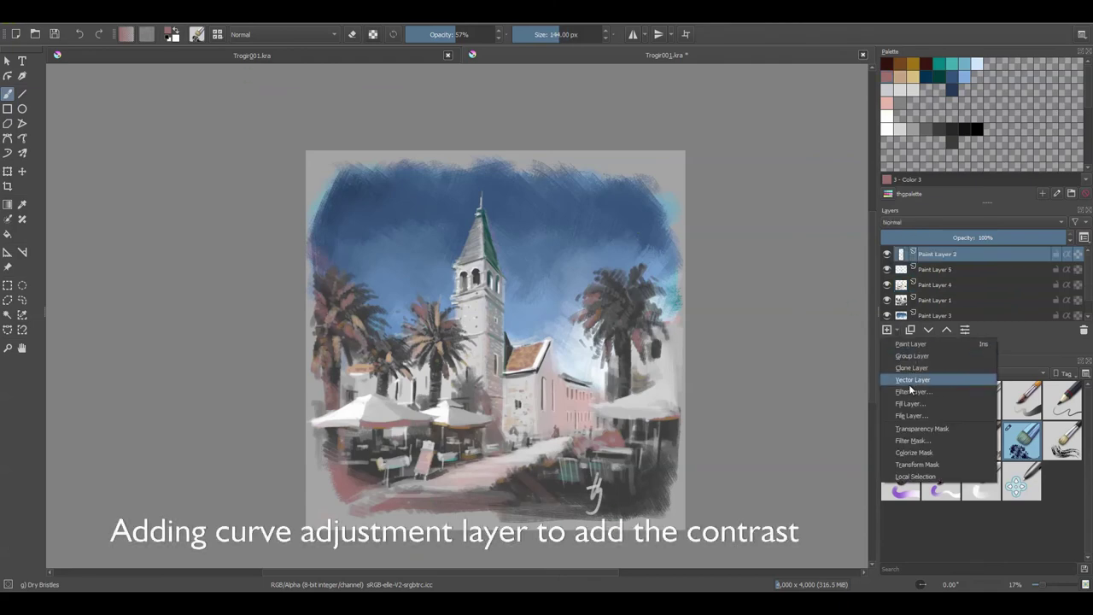
left_click(914, 390)
left_click(934, 289)
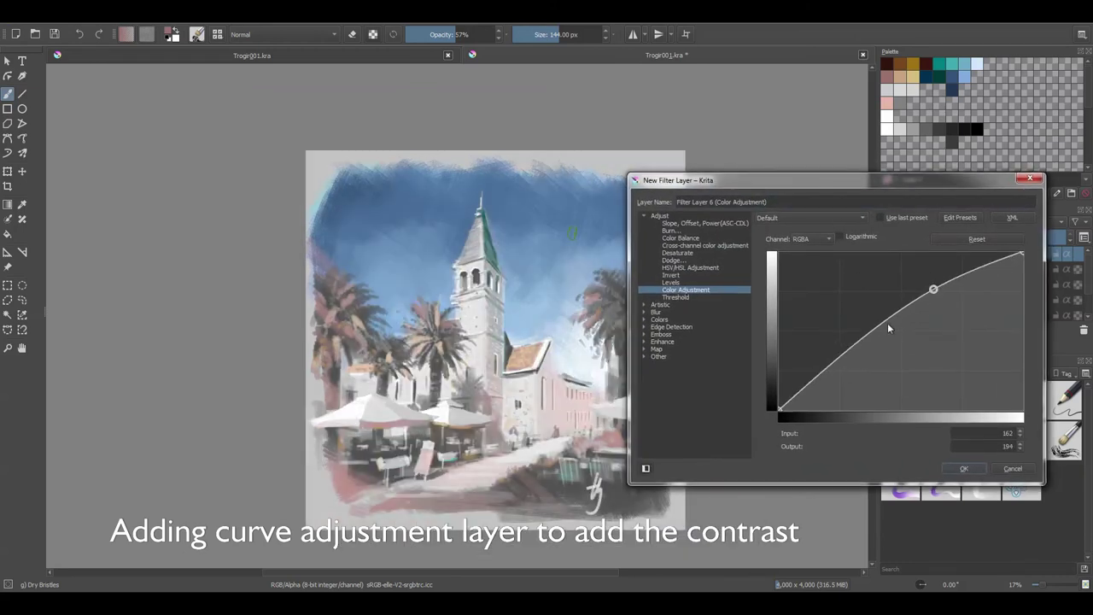
left_click_drag(887, 323, 832, 376)
left_click_drag(933, 289, 943, 292)
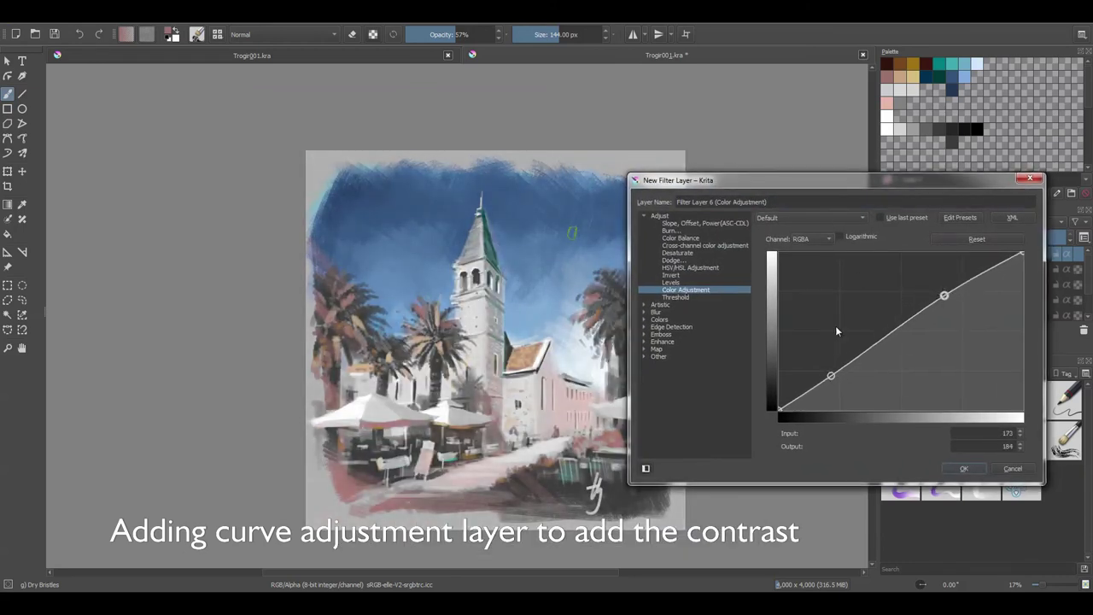
mouse_move(831, 375)
left_mouse_down()
mouse_move(844, 375)
mouse_move(826, 390)
left_mouse_up()
left_click_drag(944, 296, 904, 327)
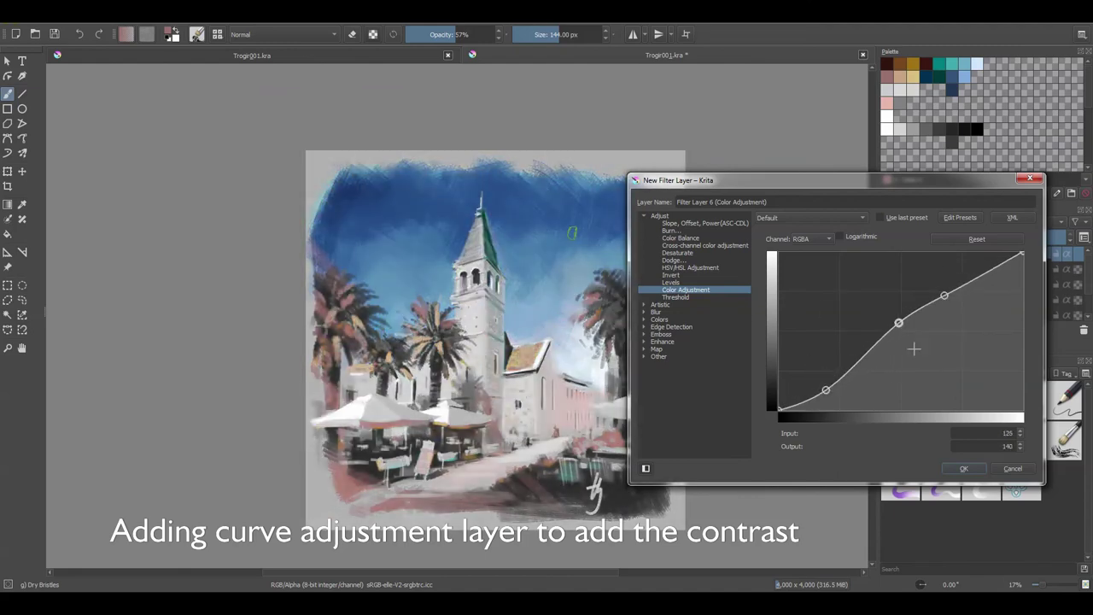
left_click_drag(826, 390, 825, 386)
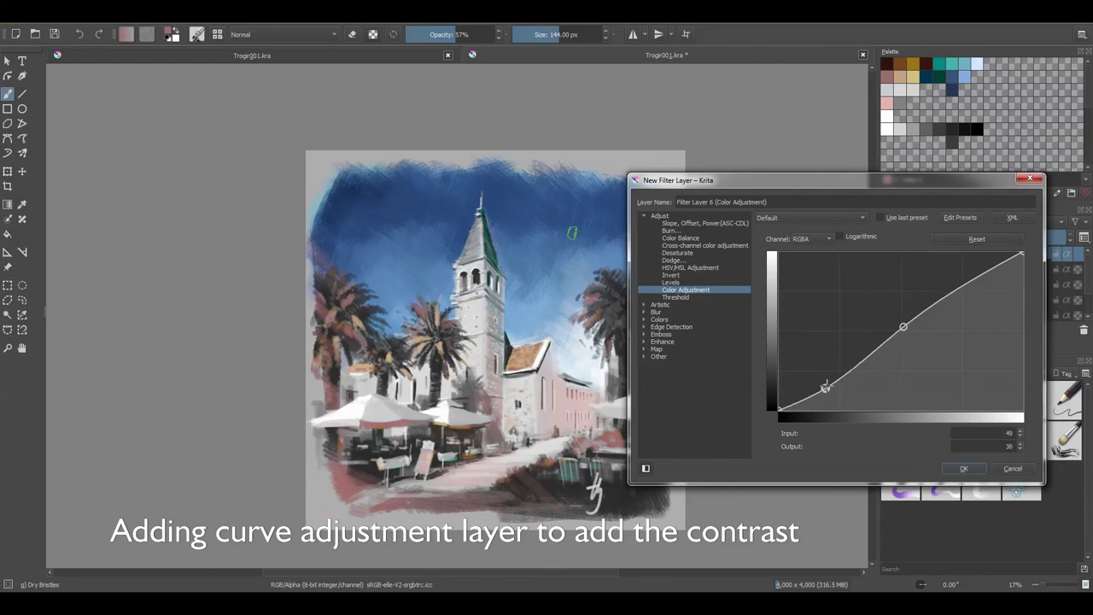
left_click(956, 468)
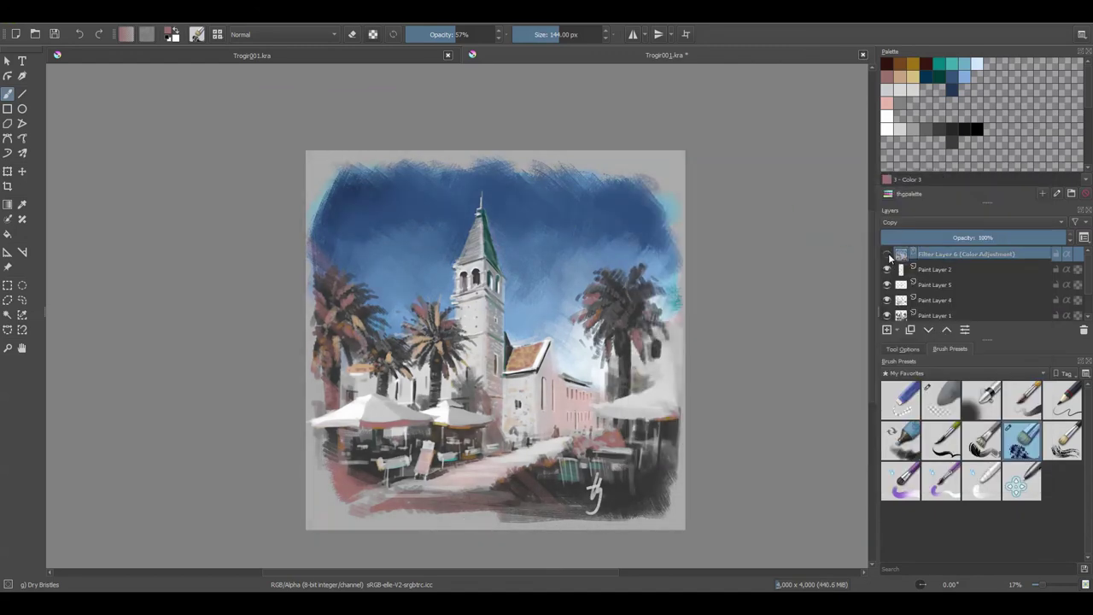
Save, add a new paint layer, and pick dark teal at 80% brush opacity
key("ctrl+s")
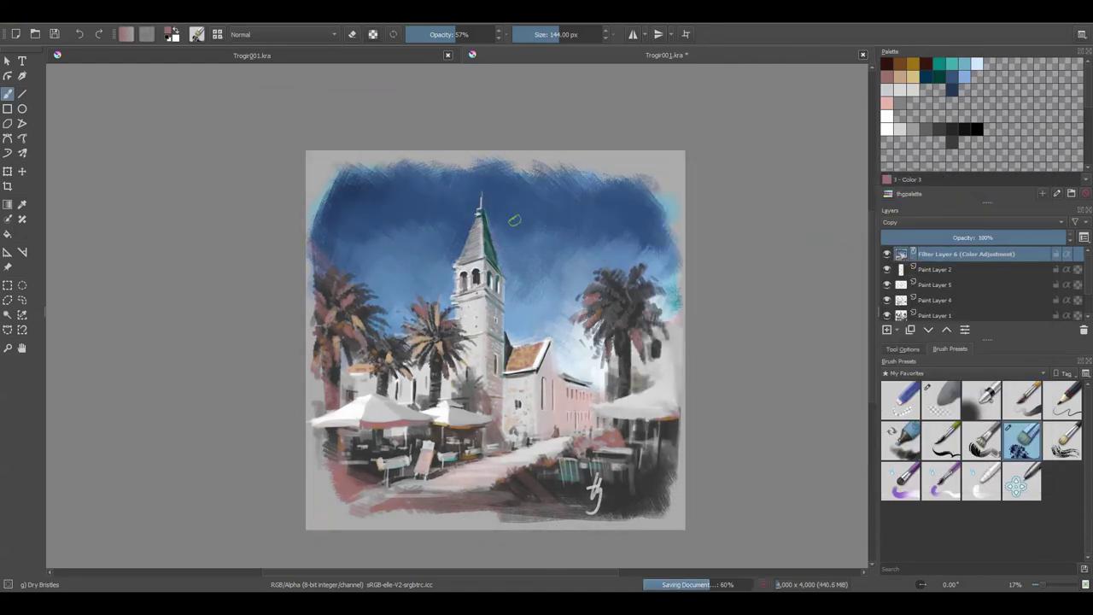
key("ctrl+shift+n")
left_click(888, 88)
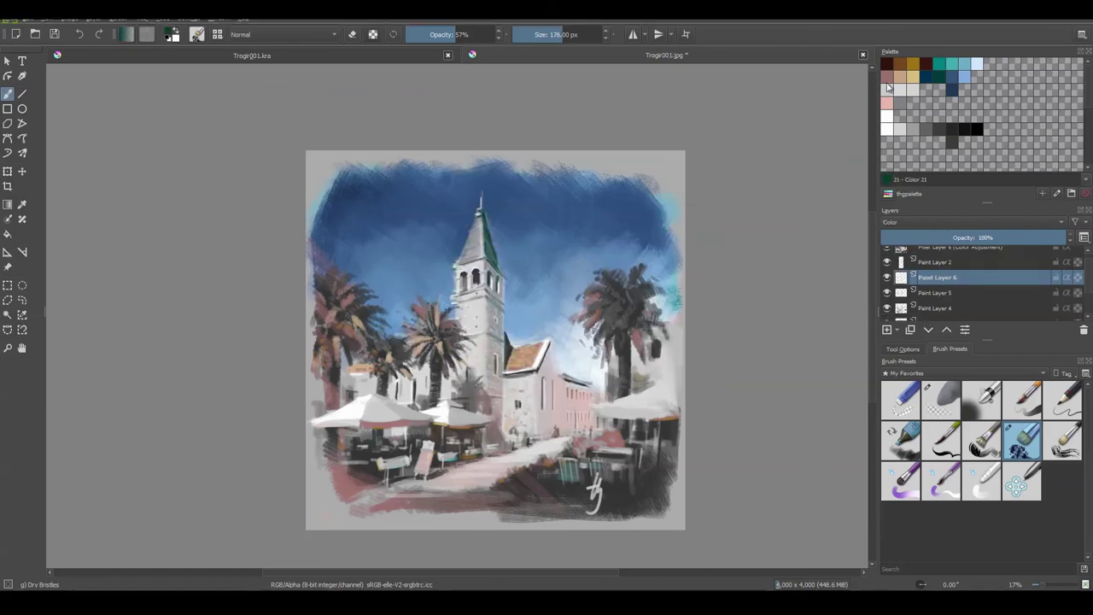
key("plus")
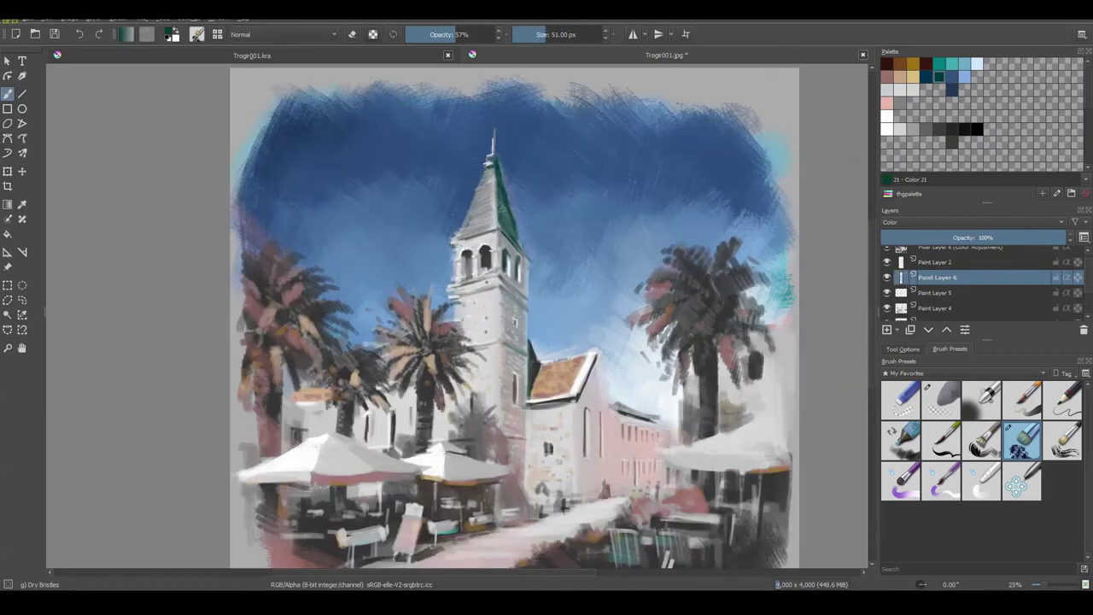
left_click(477, 34)
Tint the building right of the church mint and the lower-right street dark teal
scroll(512, 319, "down", 2)
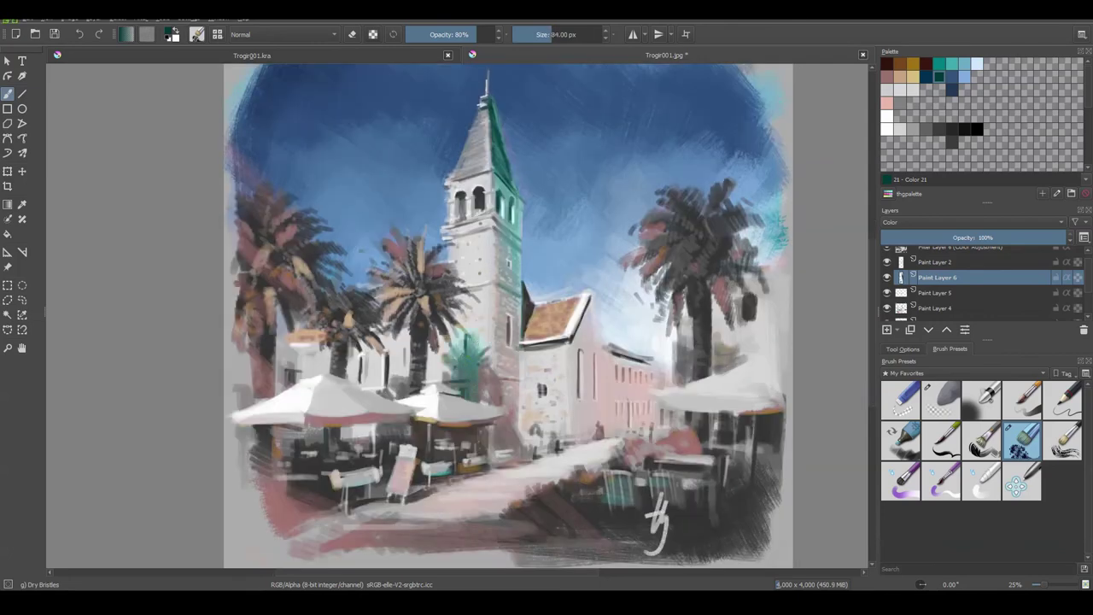
left_click_drag(590, 350, 621, 376)
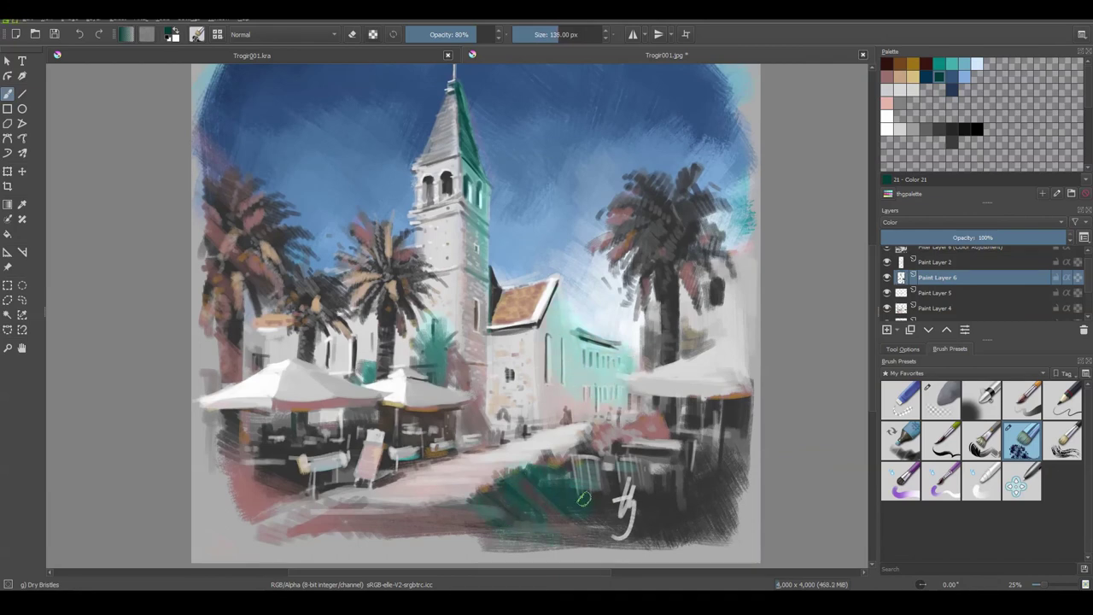
mouse_move(583, 498)
left_mouse_down()
mouse_move(632, 508)
mouse_move(700, 499)
left_mouse_up()
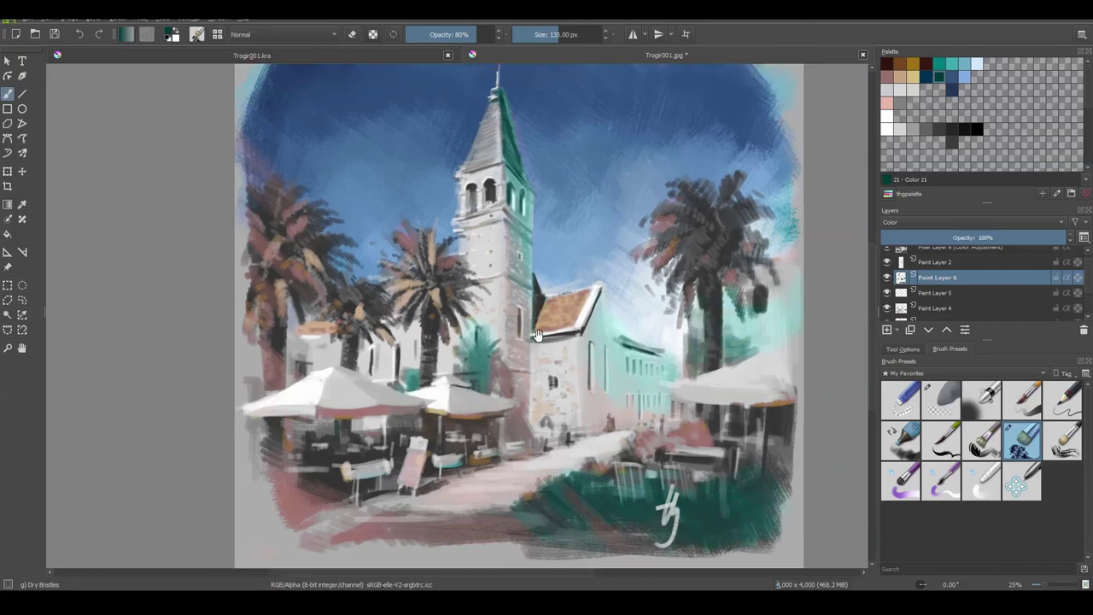
left_click_drag(308, 388, 368, 394)
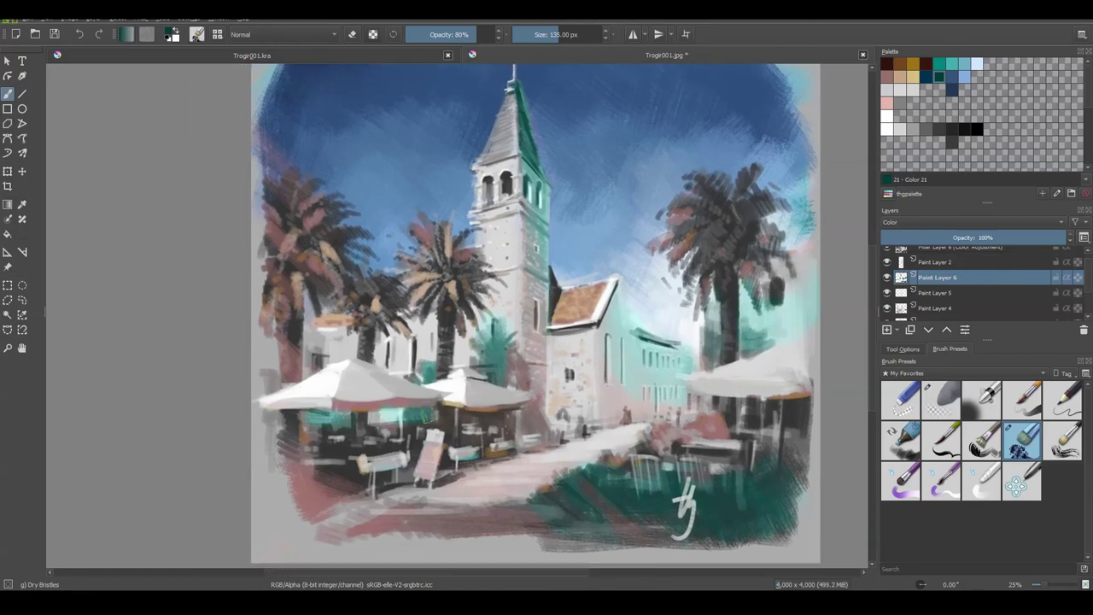
scroll(469, 355, "down", 1)
scroll(469, 333, "down", 1)
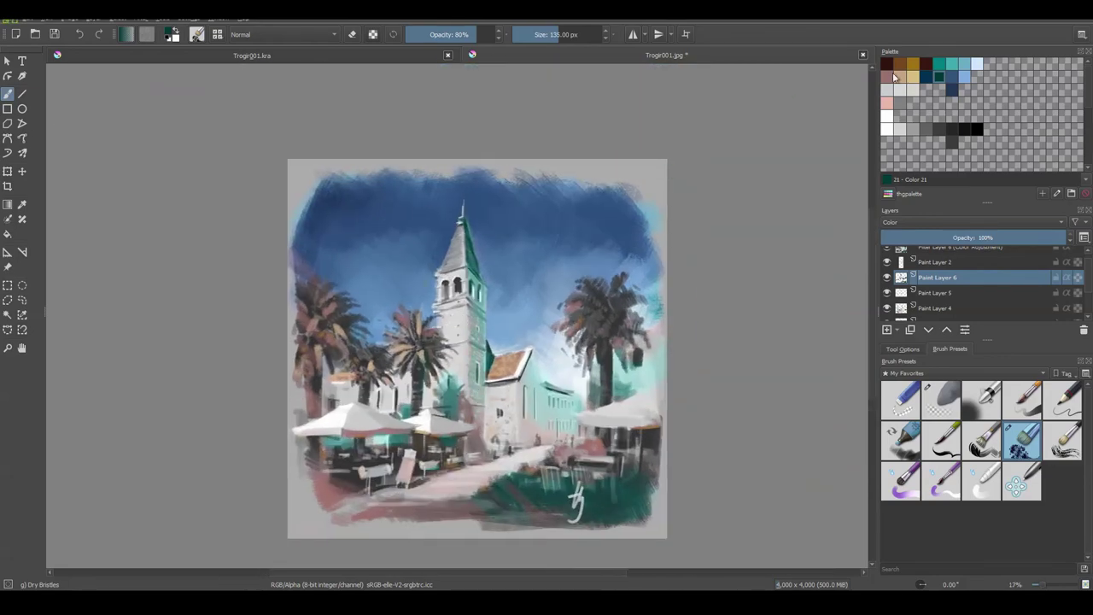
Try pink, light grey, beige and near-white palette colours and halve the brush size
left_click(894, 77)
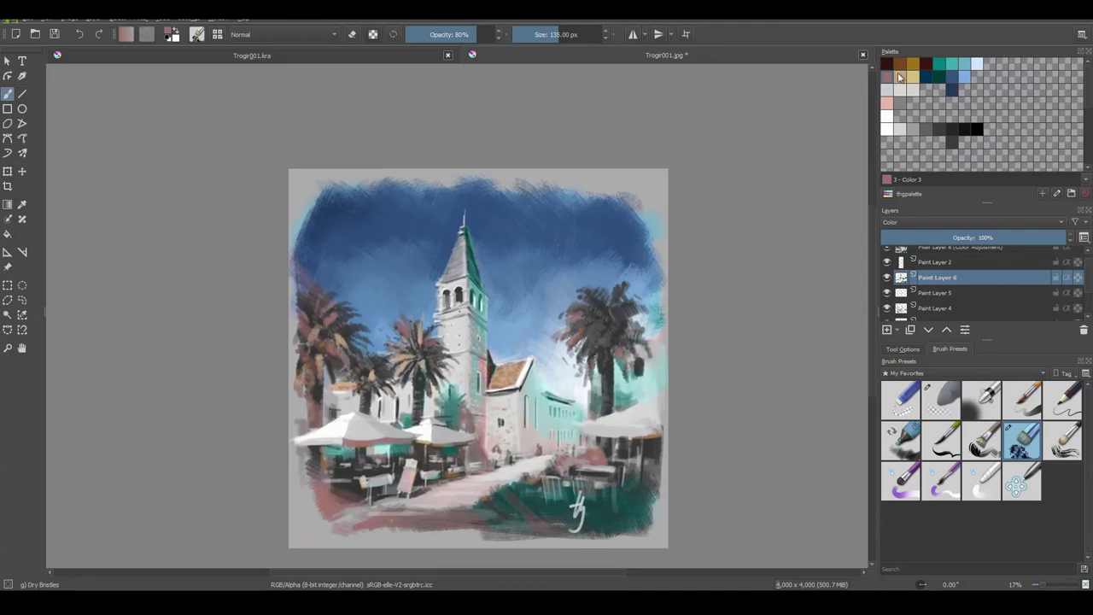
left_click(887, 103)
left_click(900, 129)
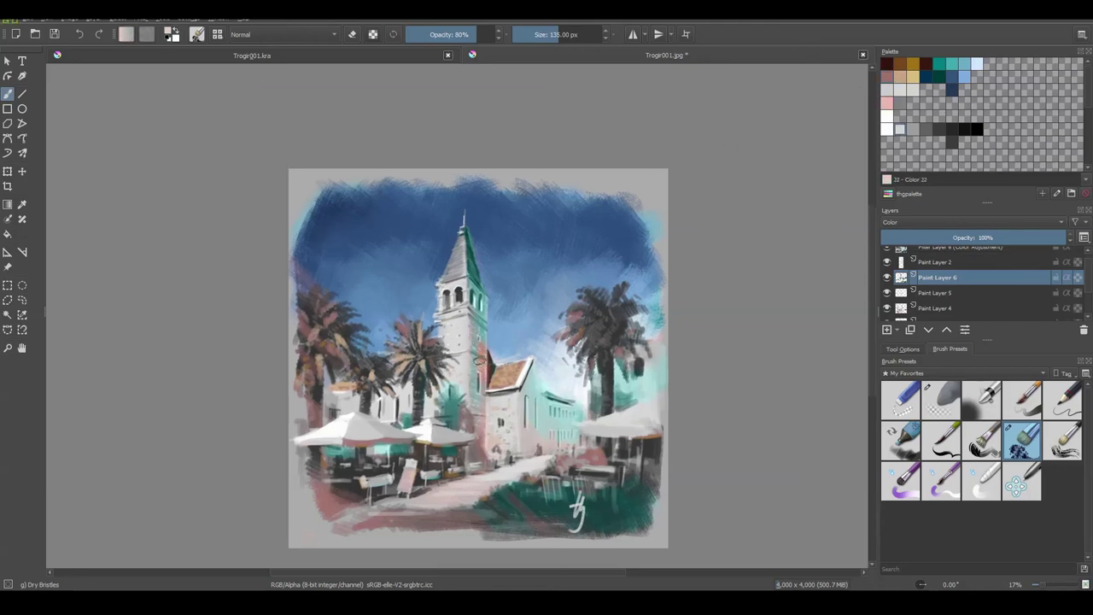
left_click_drag(483, 338, 487, 316)
scroll(513, 248, "up", 2)
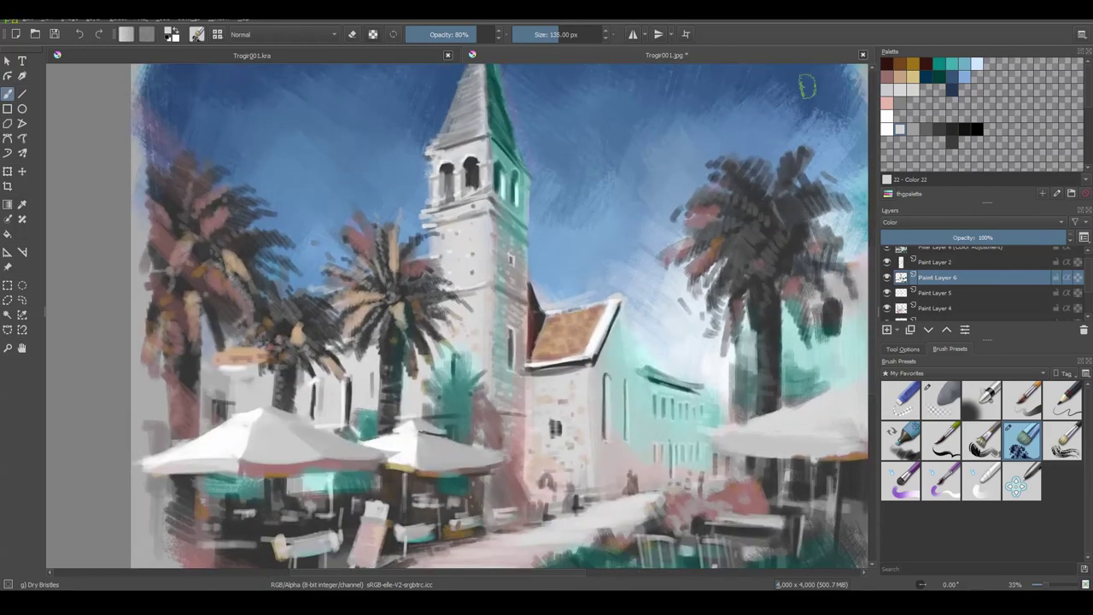
left_click(538, 274, "ctrl")
key("bracketleft")
key("bracketleft")
key("bracketleft")
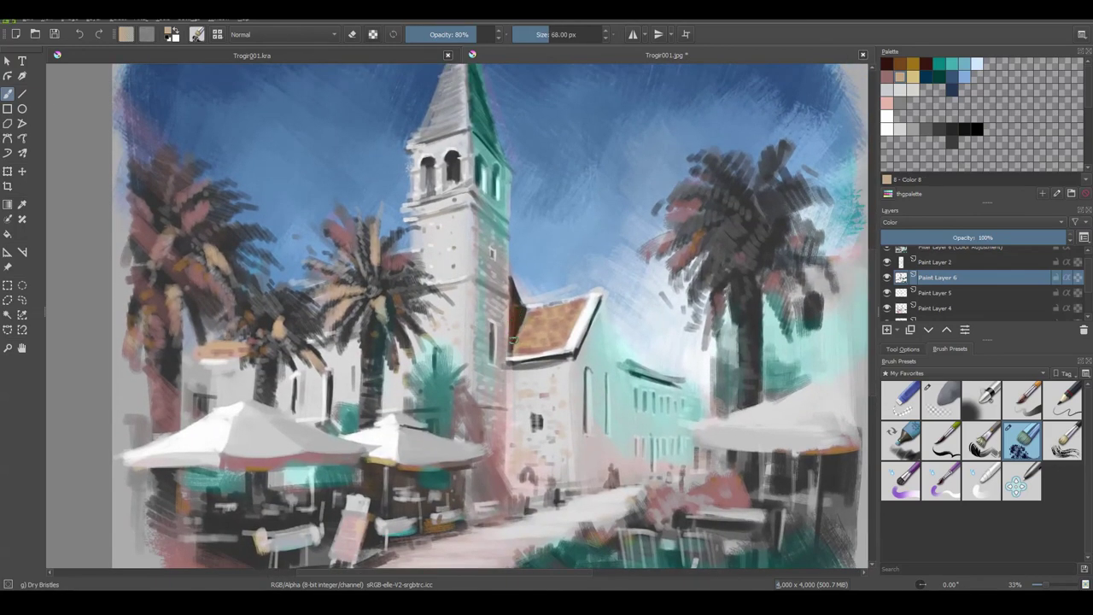
left_click(505, 360, "ctrl")
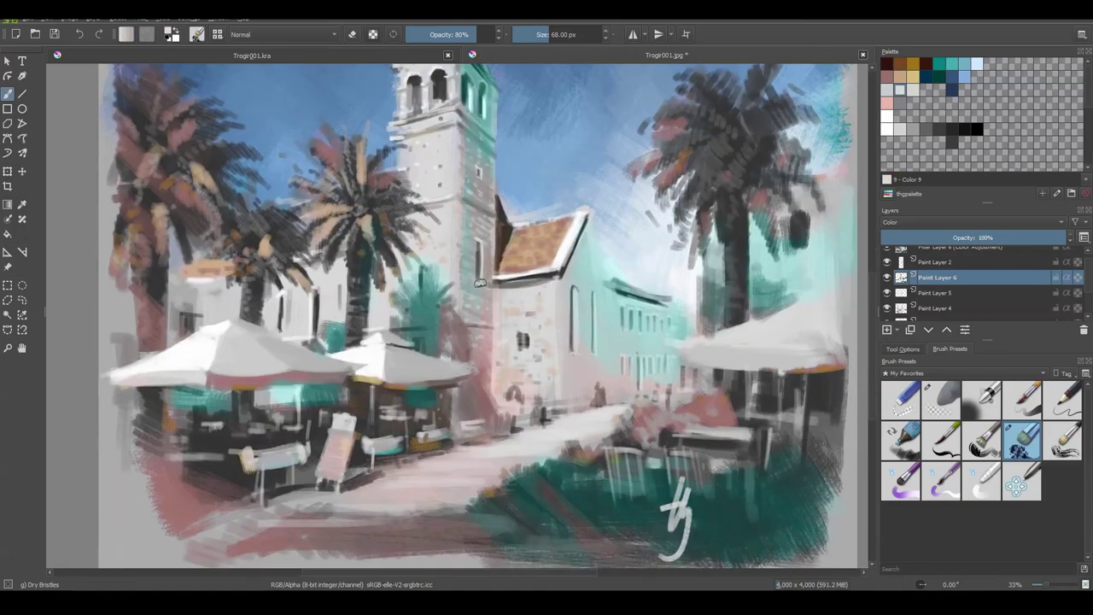
scroll(431, 334, "down", 2)
left_click_drag(431, 335, 418, 333)
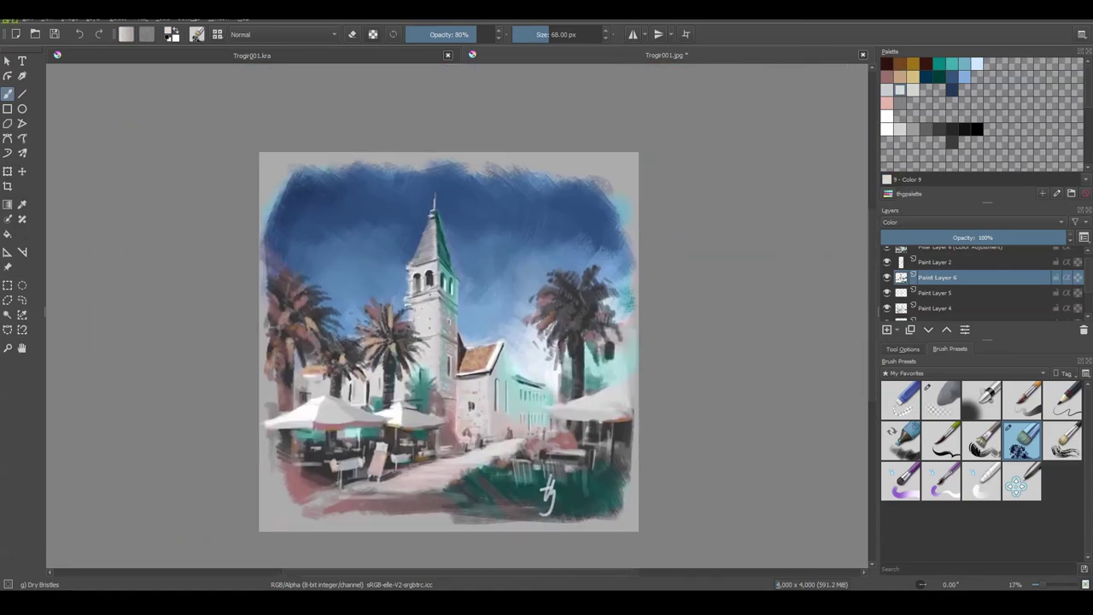
Tint the bottom edge, bottom-right corner and right palm's top fronds teal
left_click(939, 65)
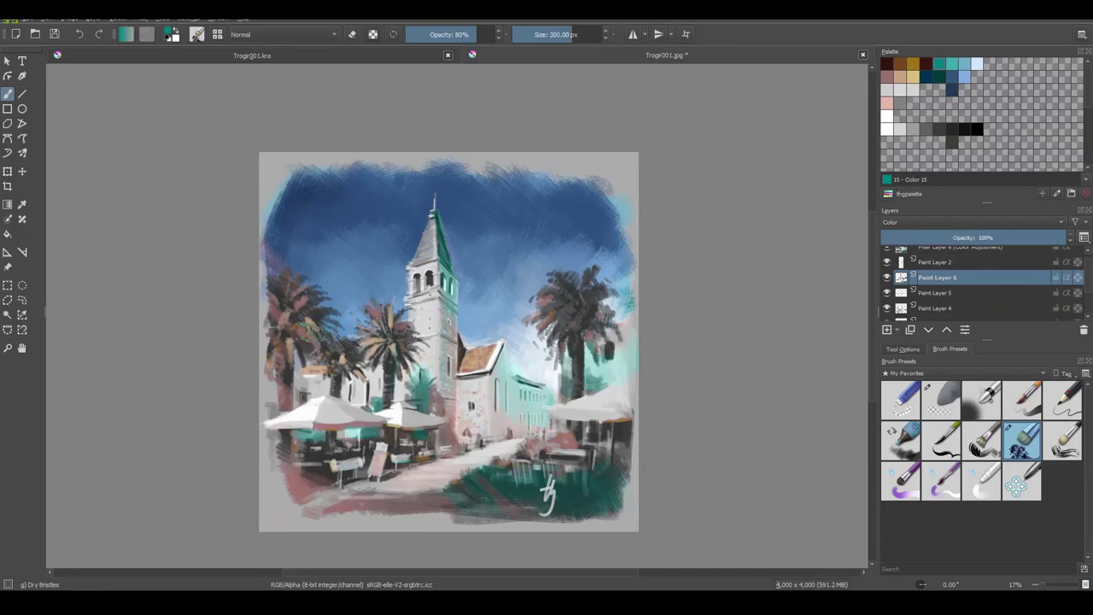
left_click_drag(299, 513, 469, 504)
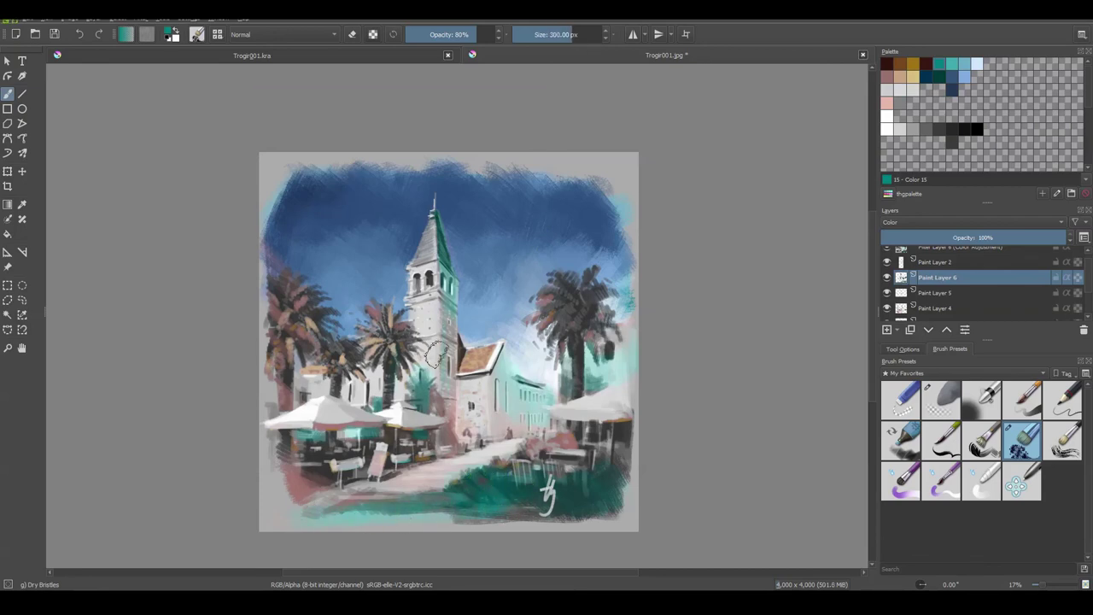
left_click_drag(630, 489, 603, 495)
key("bracketleft")
key("bracketleft")
key("bracketleft")
left_click_drag(602, 289, 565, 282)
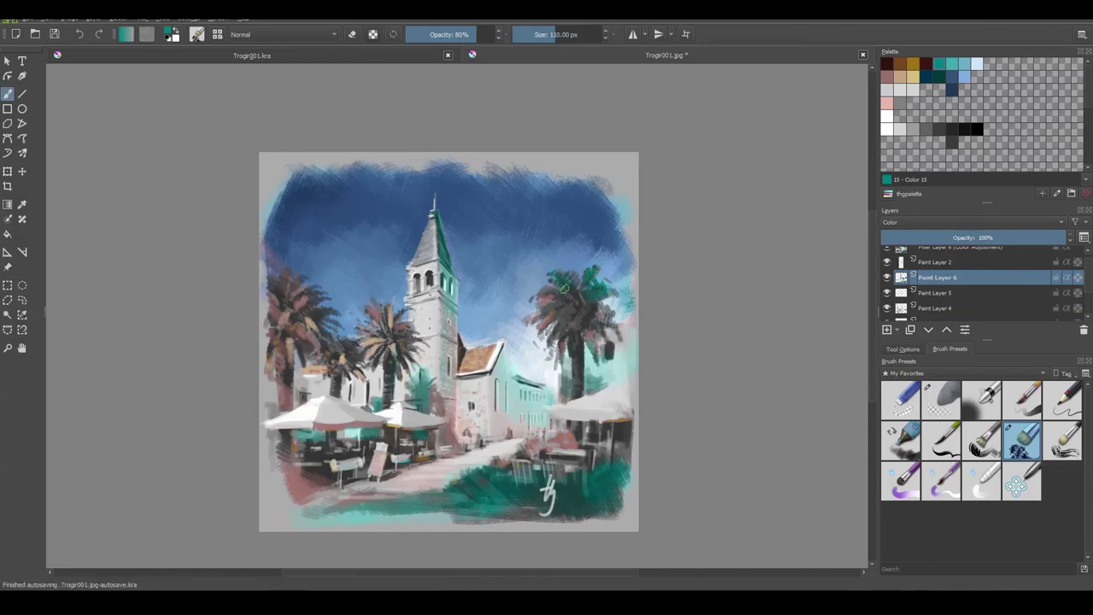